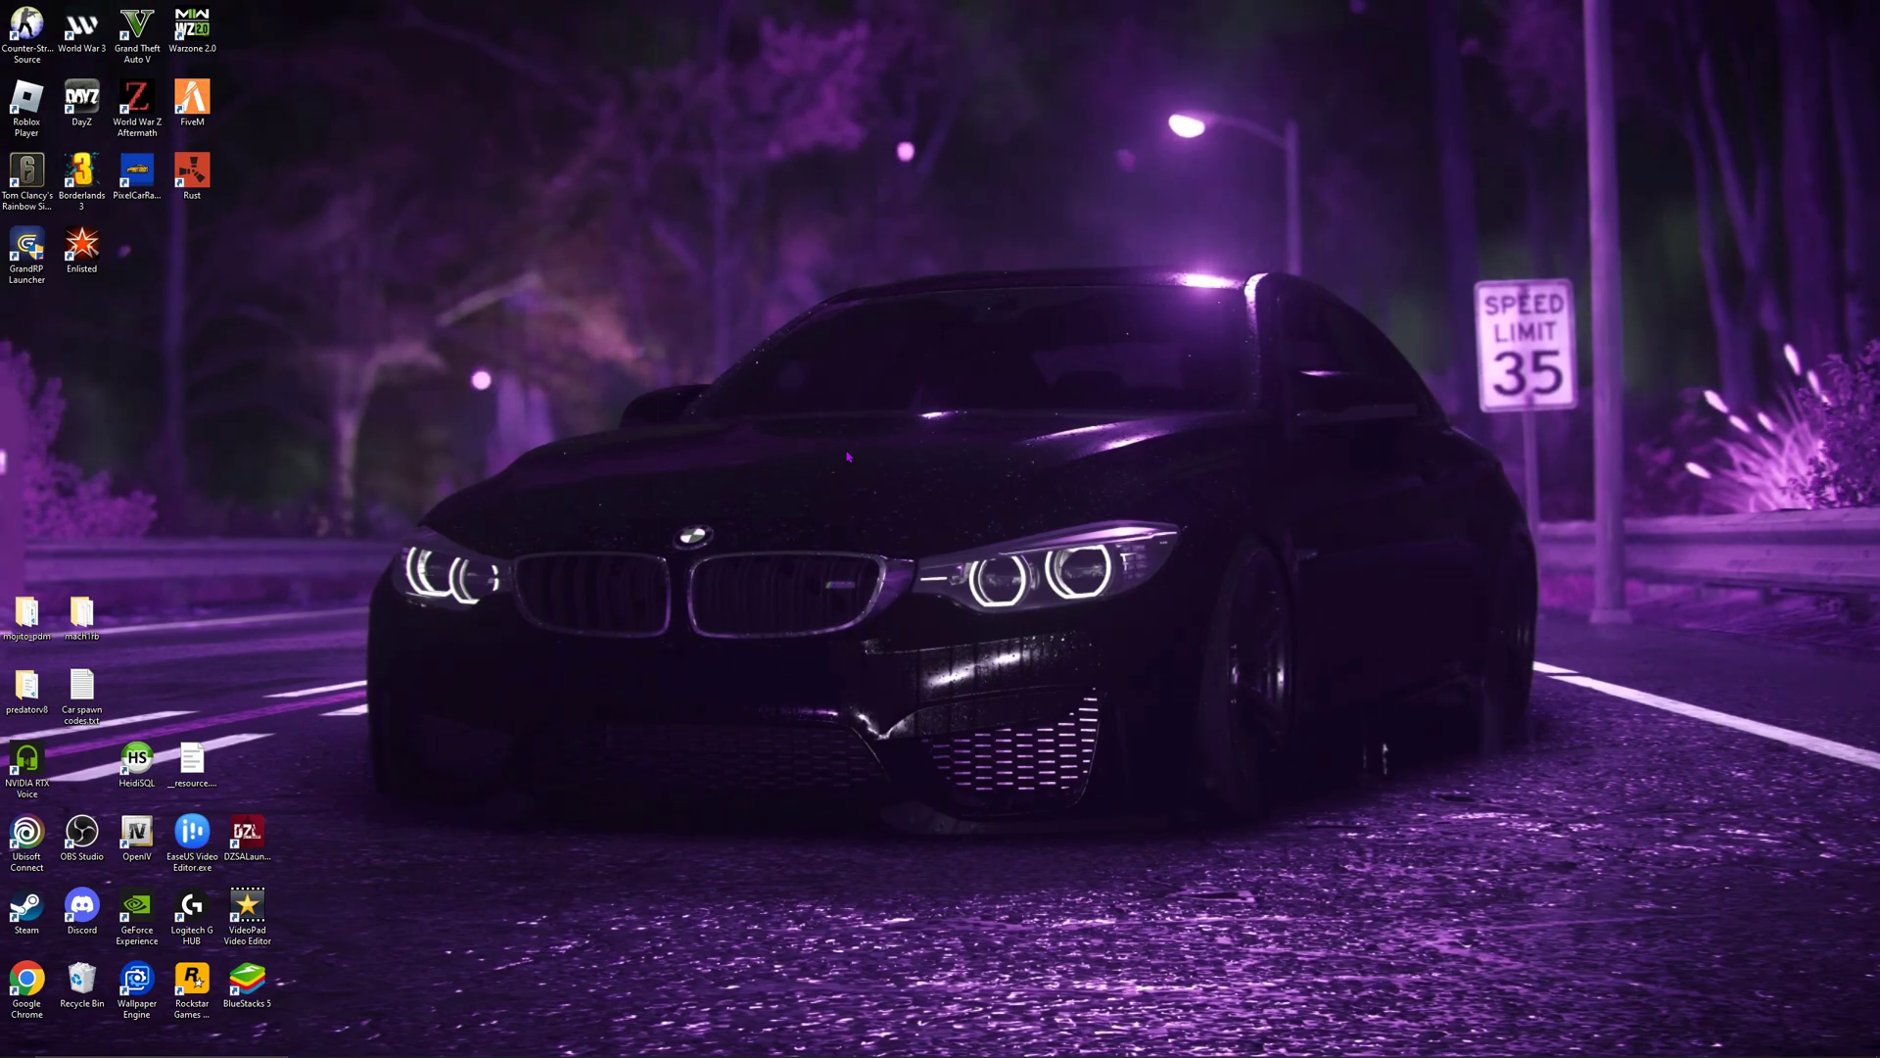
Step: Review the RPK-16 Light Machine [Replace / FiveM] mod page in Chrome, highlighting its title, and minimize the browser
mouse_move(511, 1052)
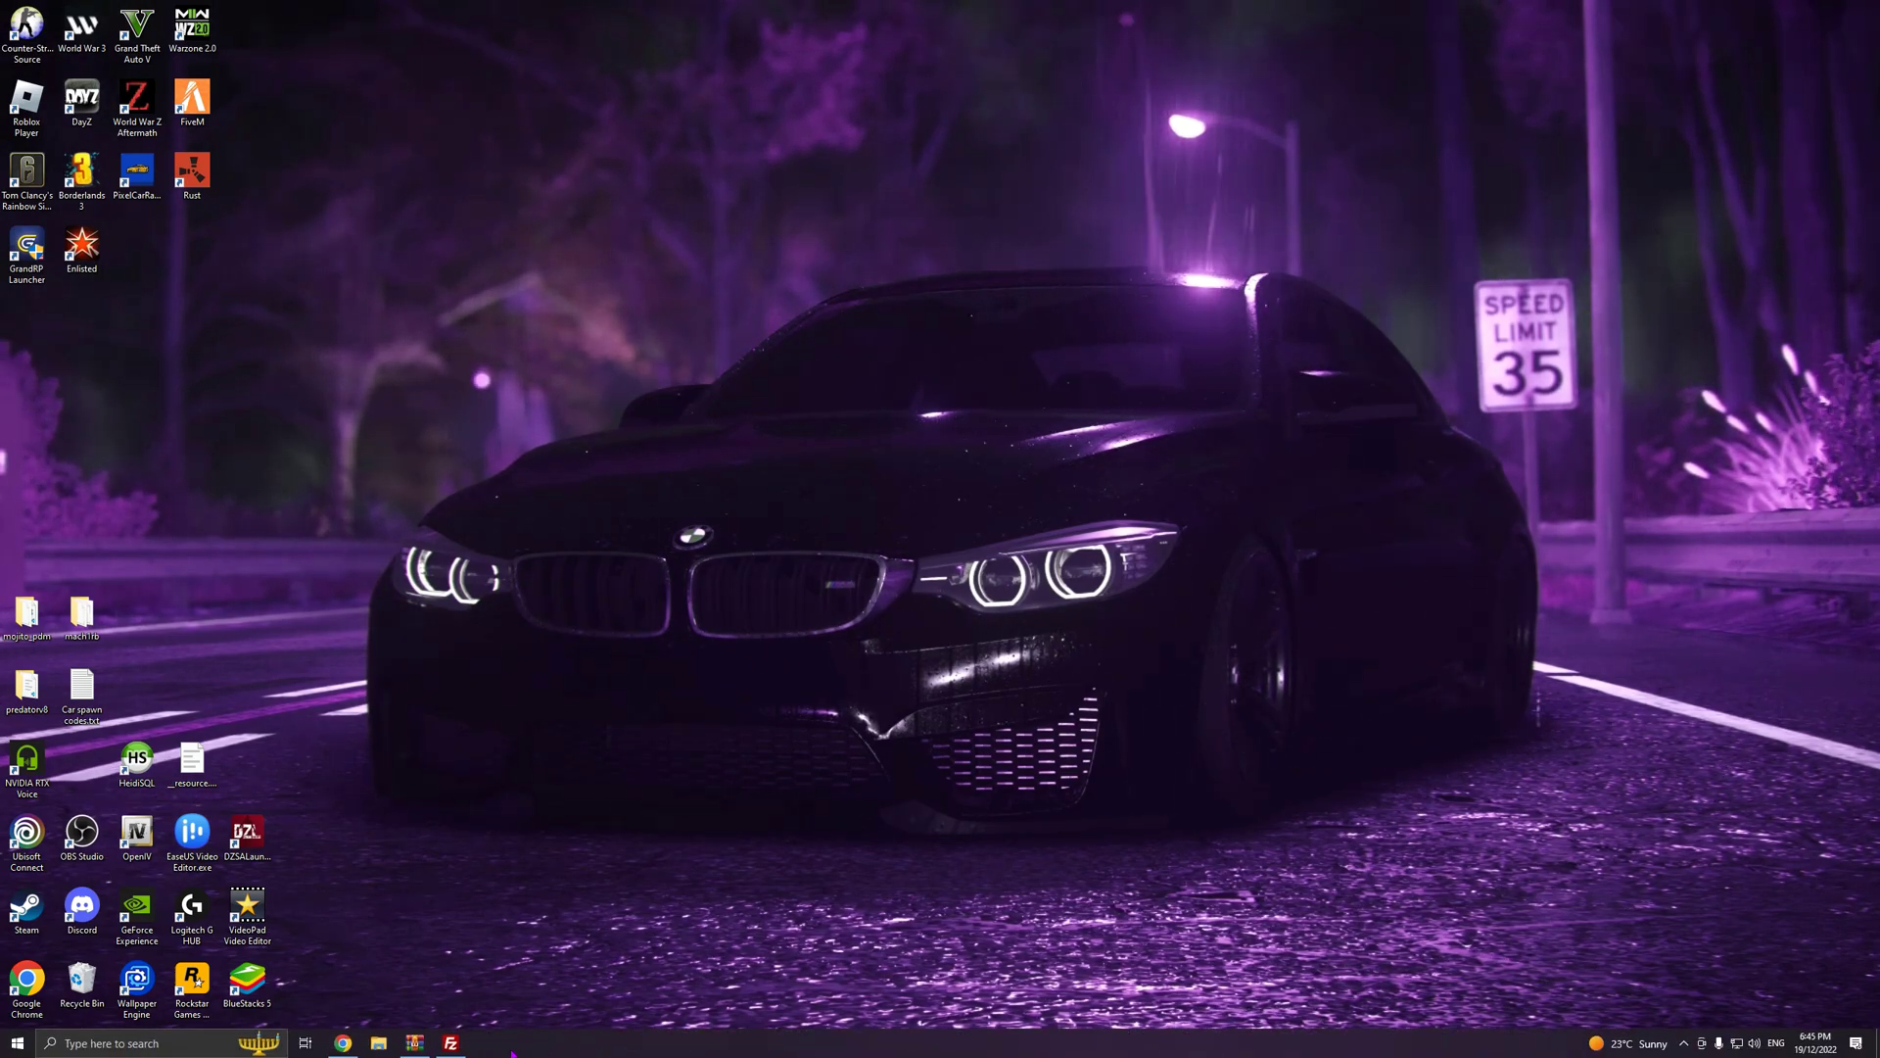
left_click(342, 1043)
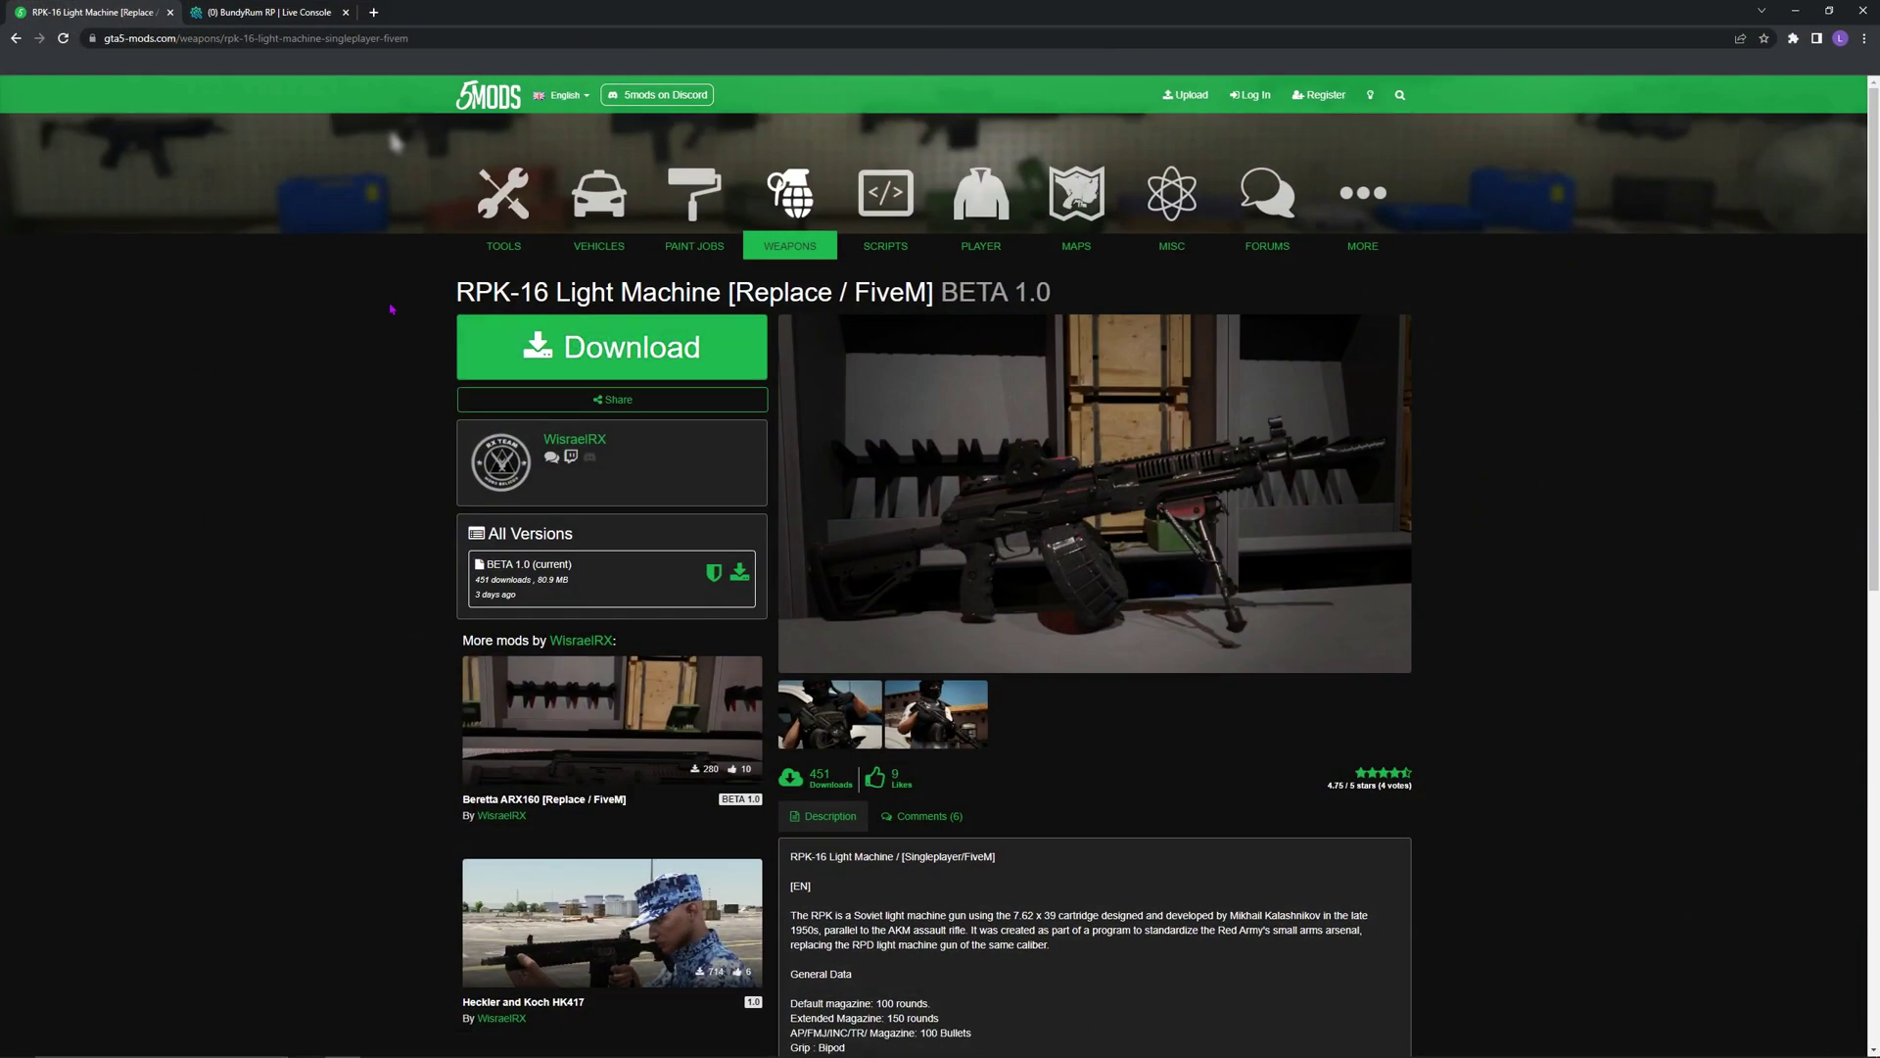
left_click(957, 279)
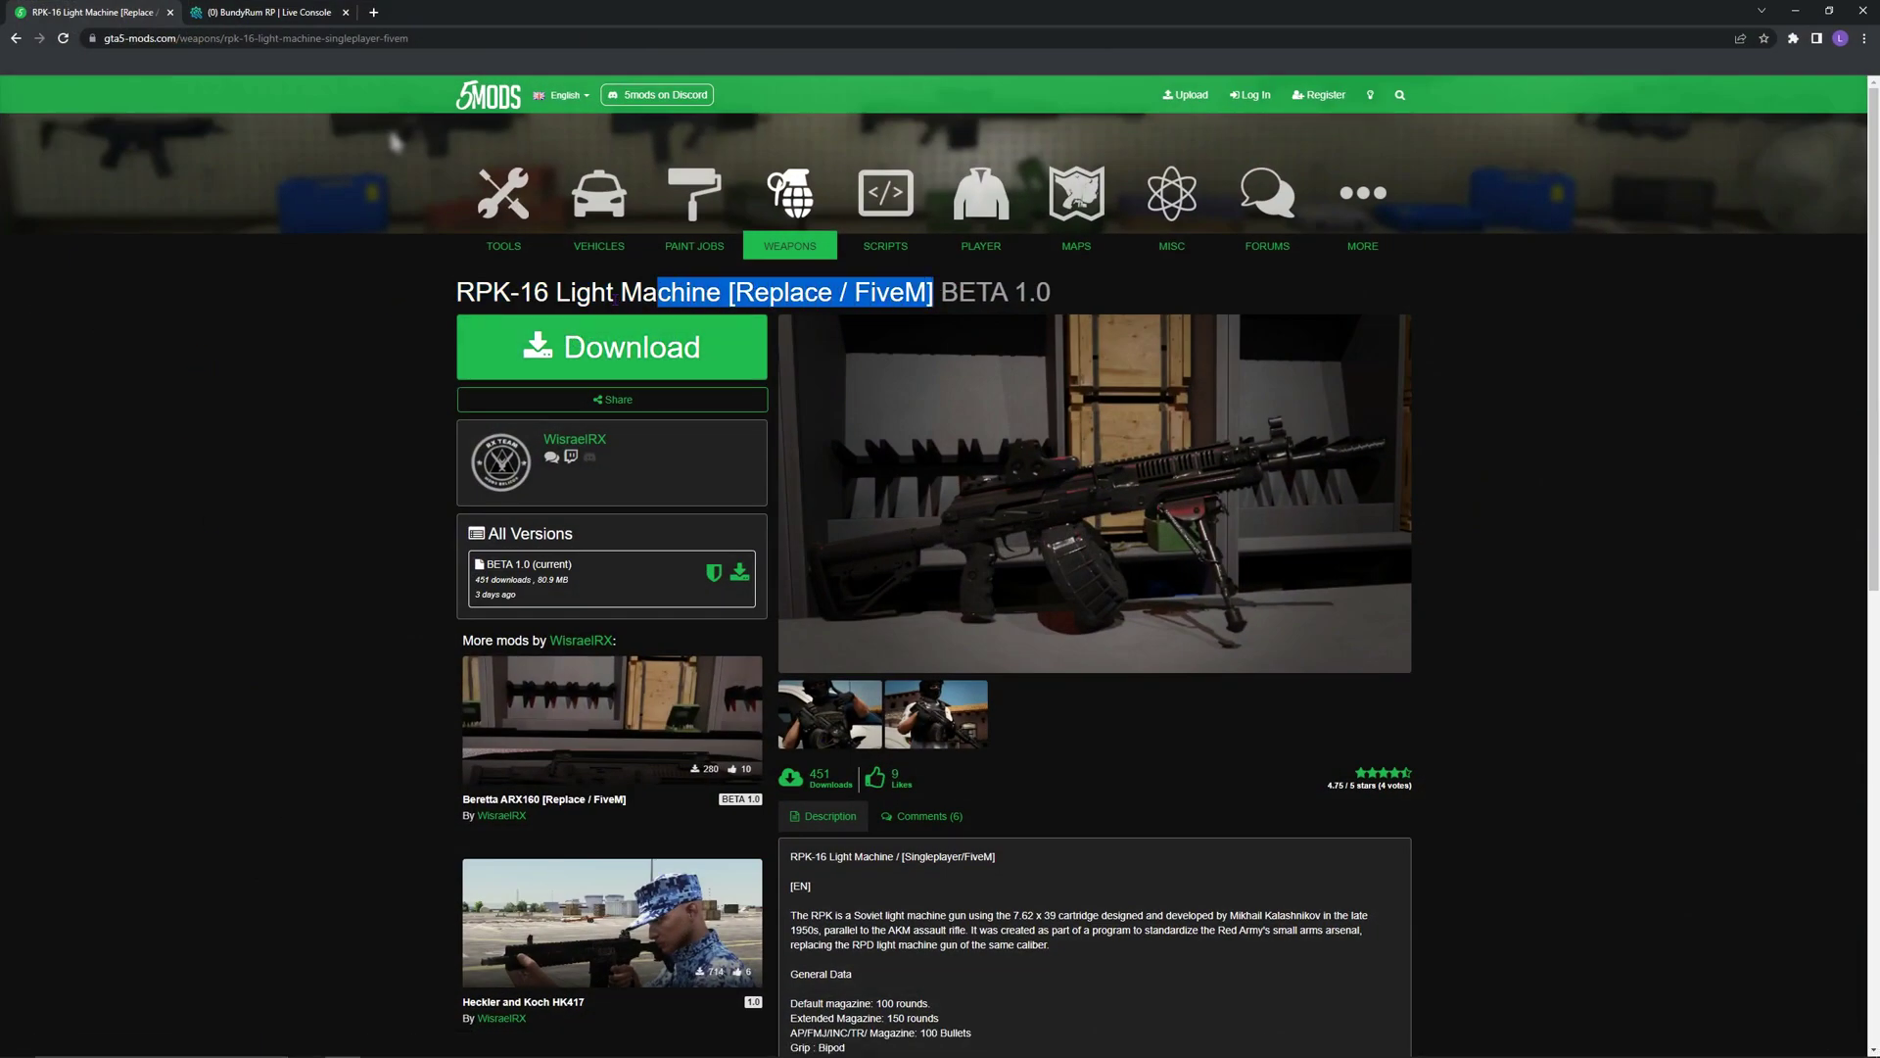
left_click(375, 315)
left_click_drag(577, 289, 1097, 305)
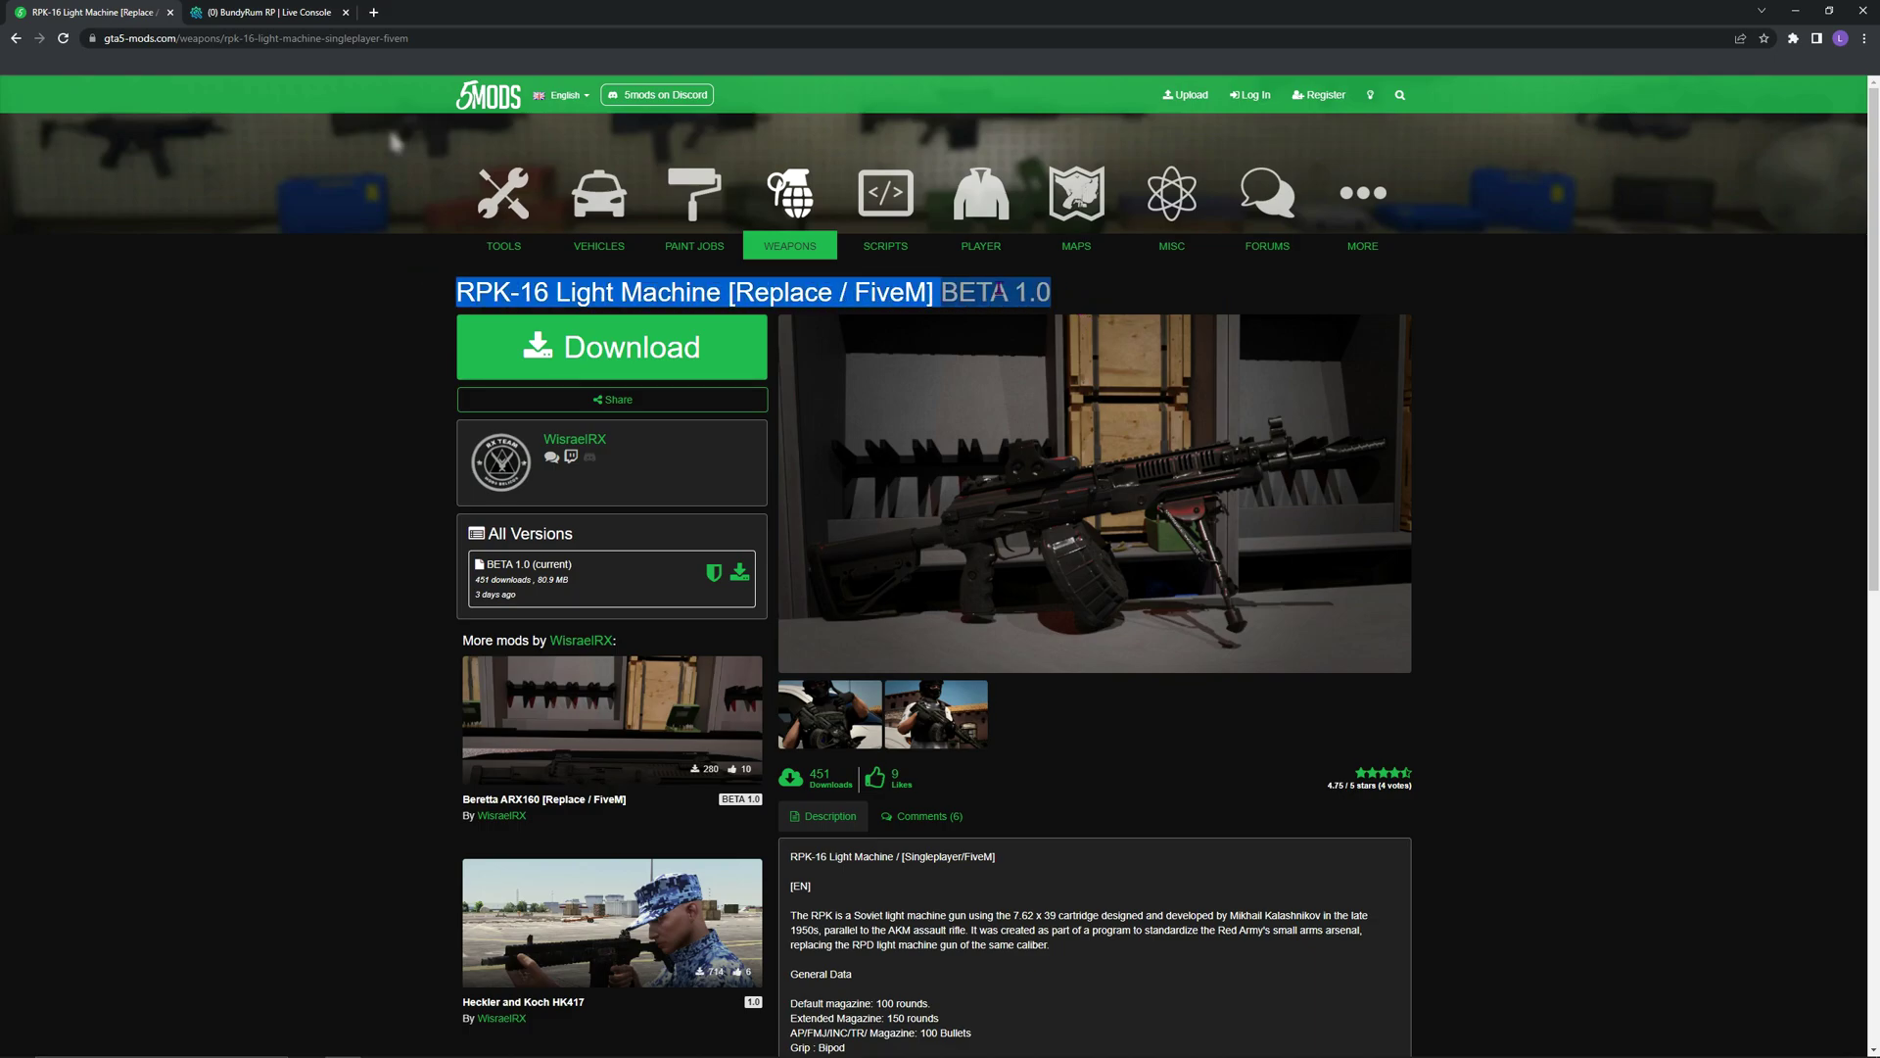
left_click(905, 300)
left_click_drag(315, 295, 871, 280)
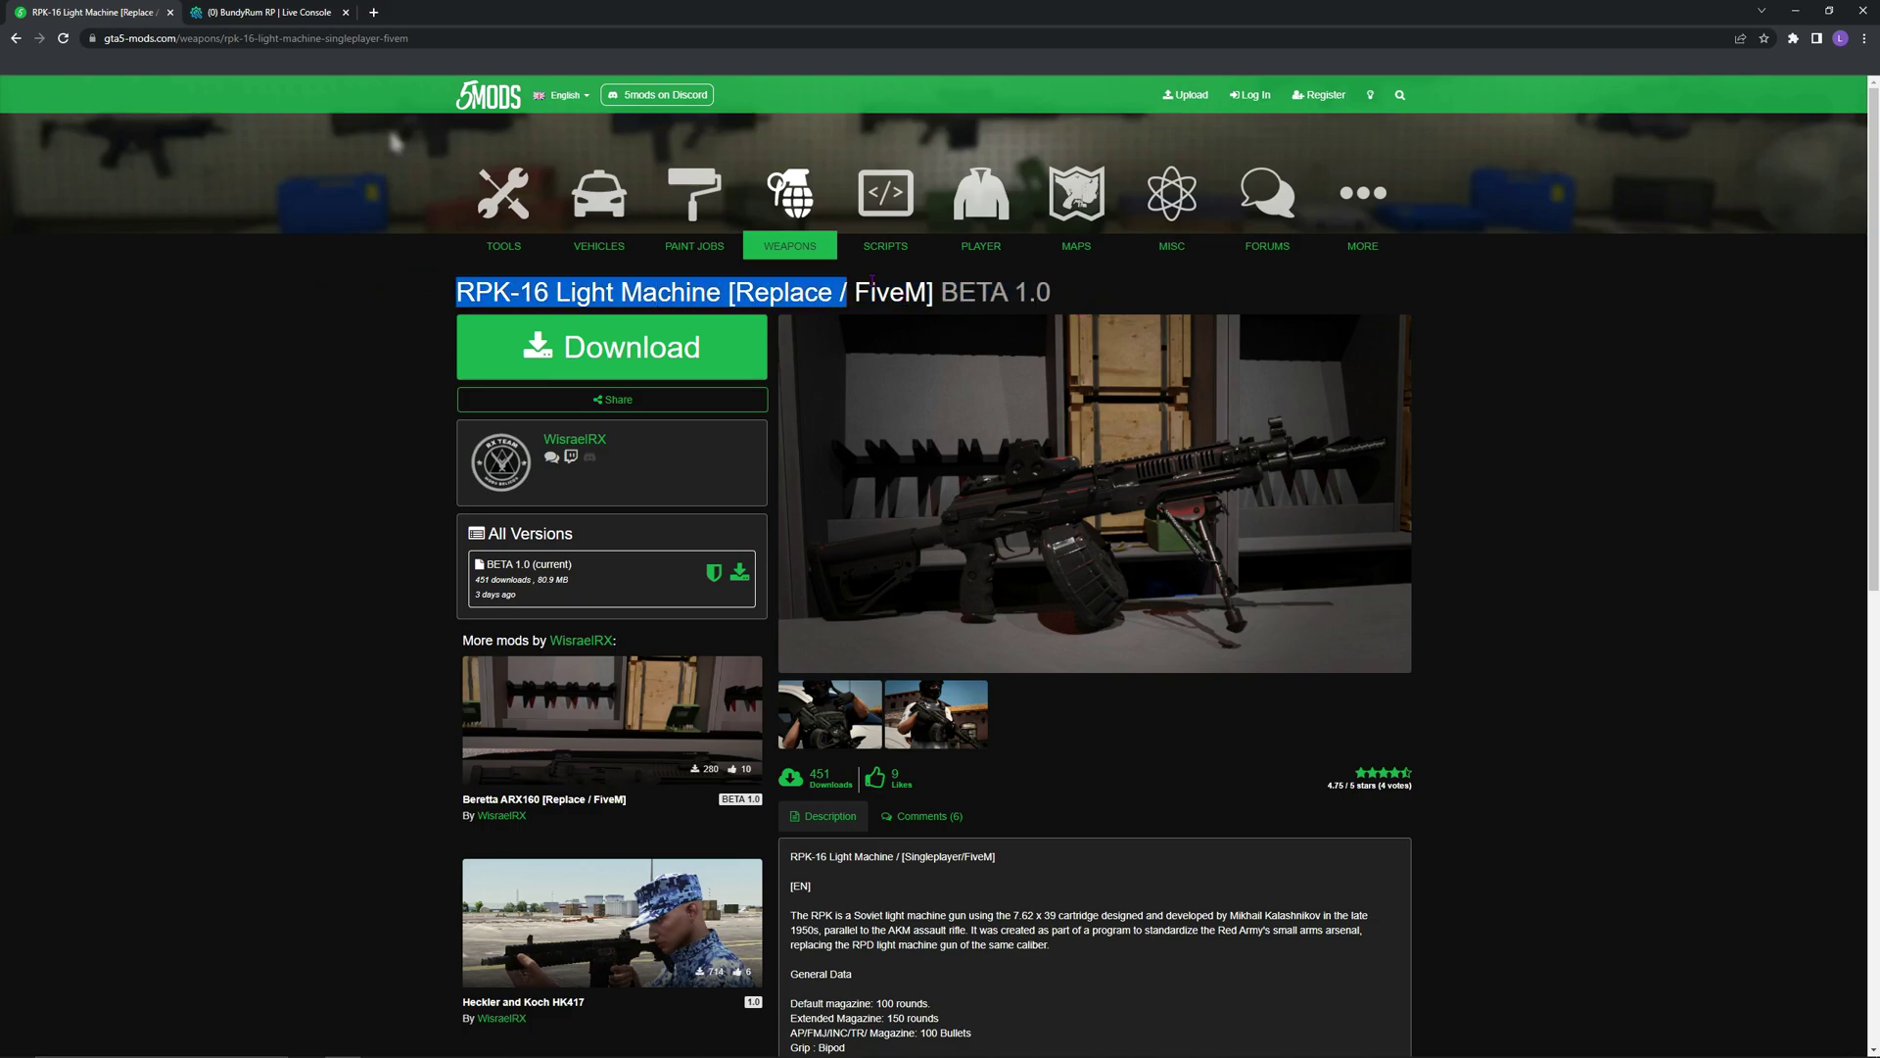
left_click(931, 286)
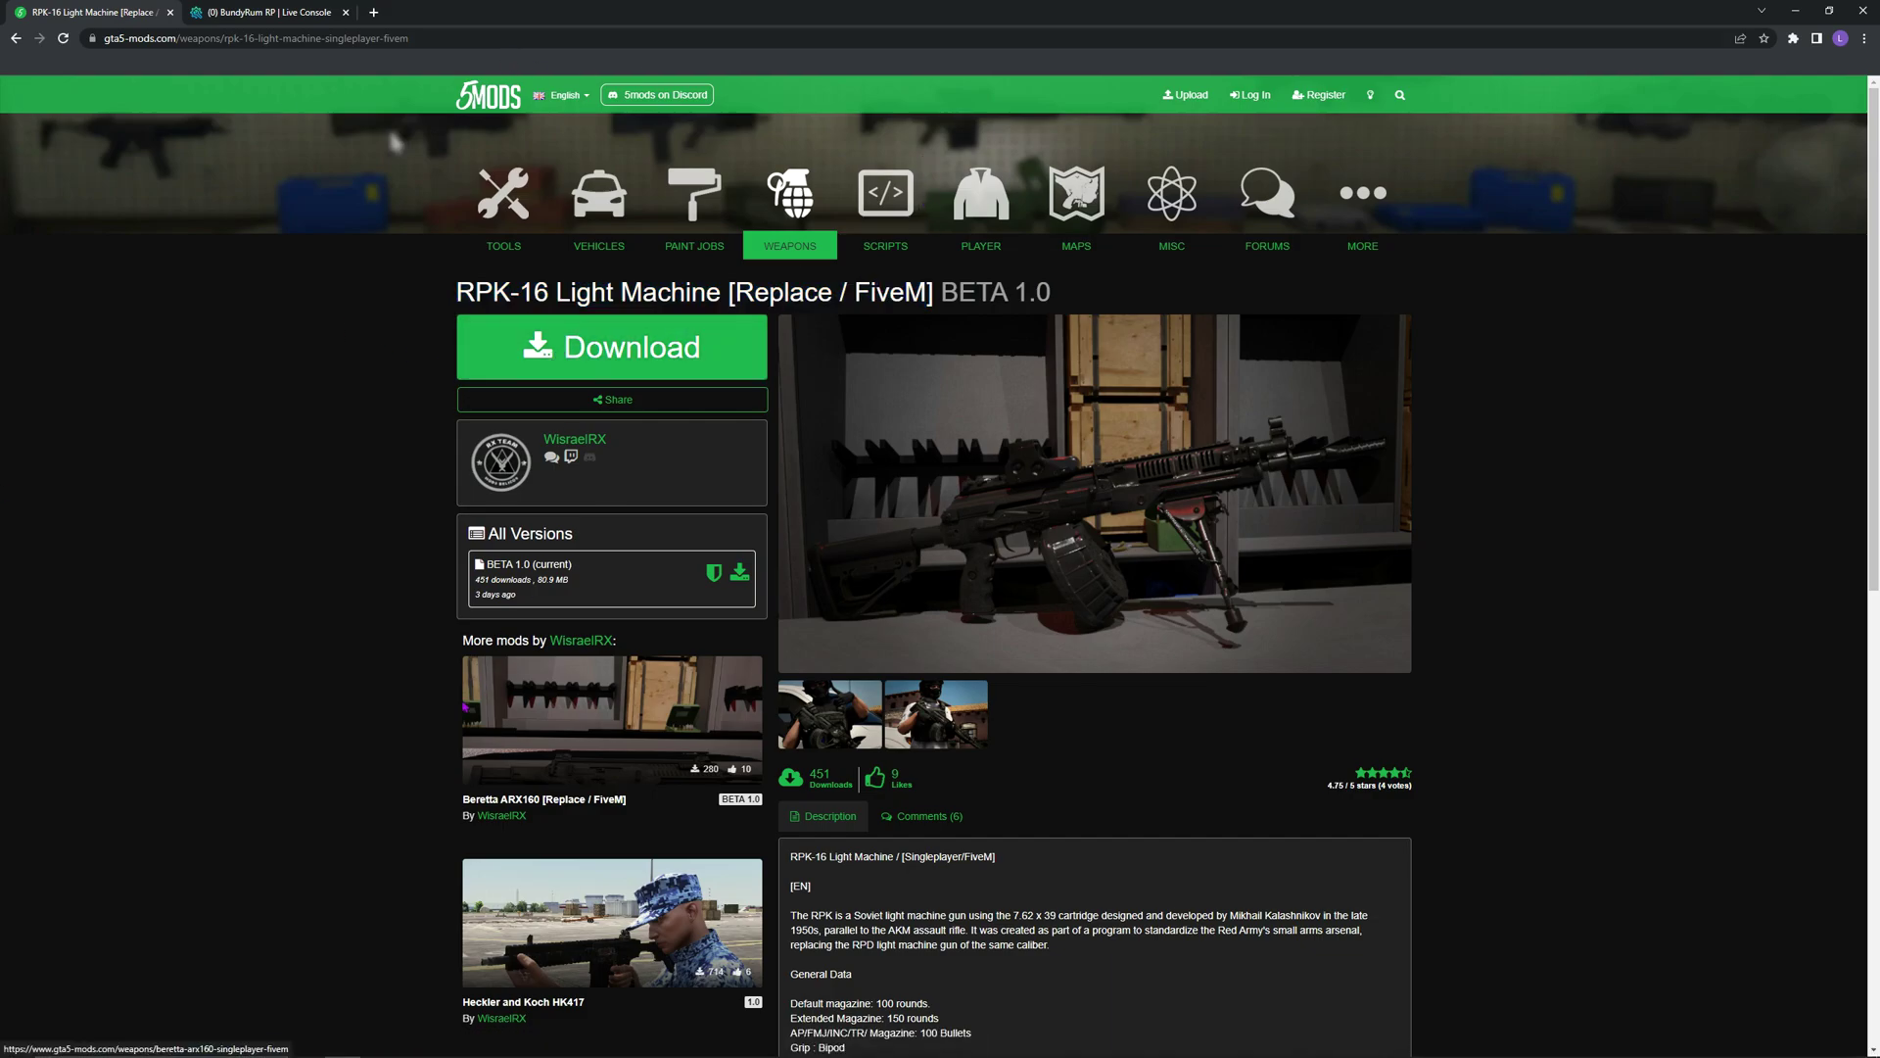
left_click(1797, 10)
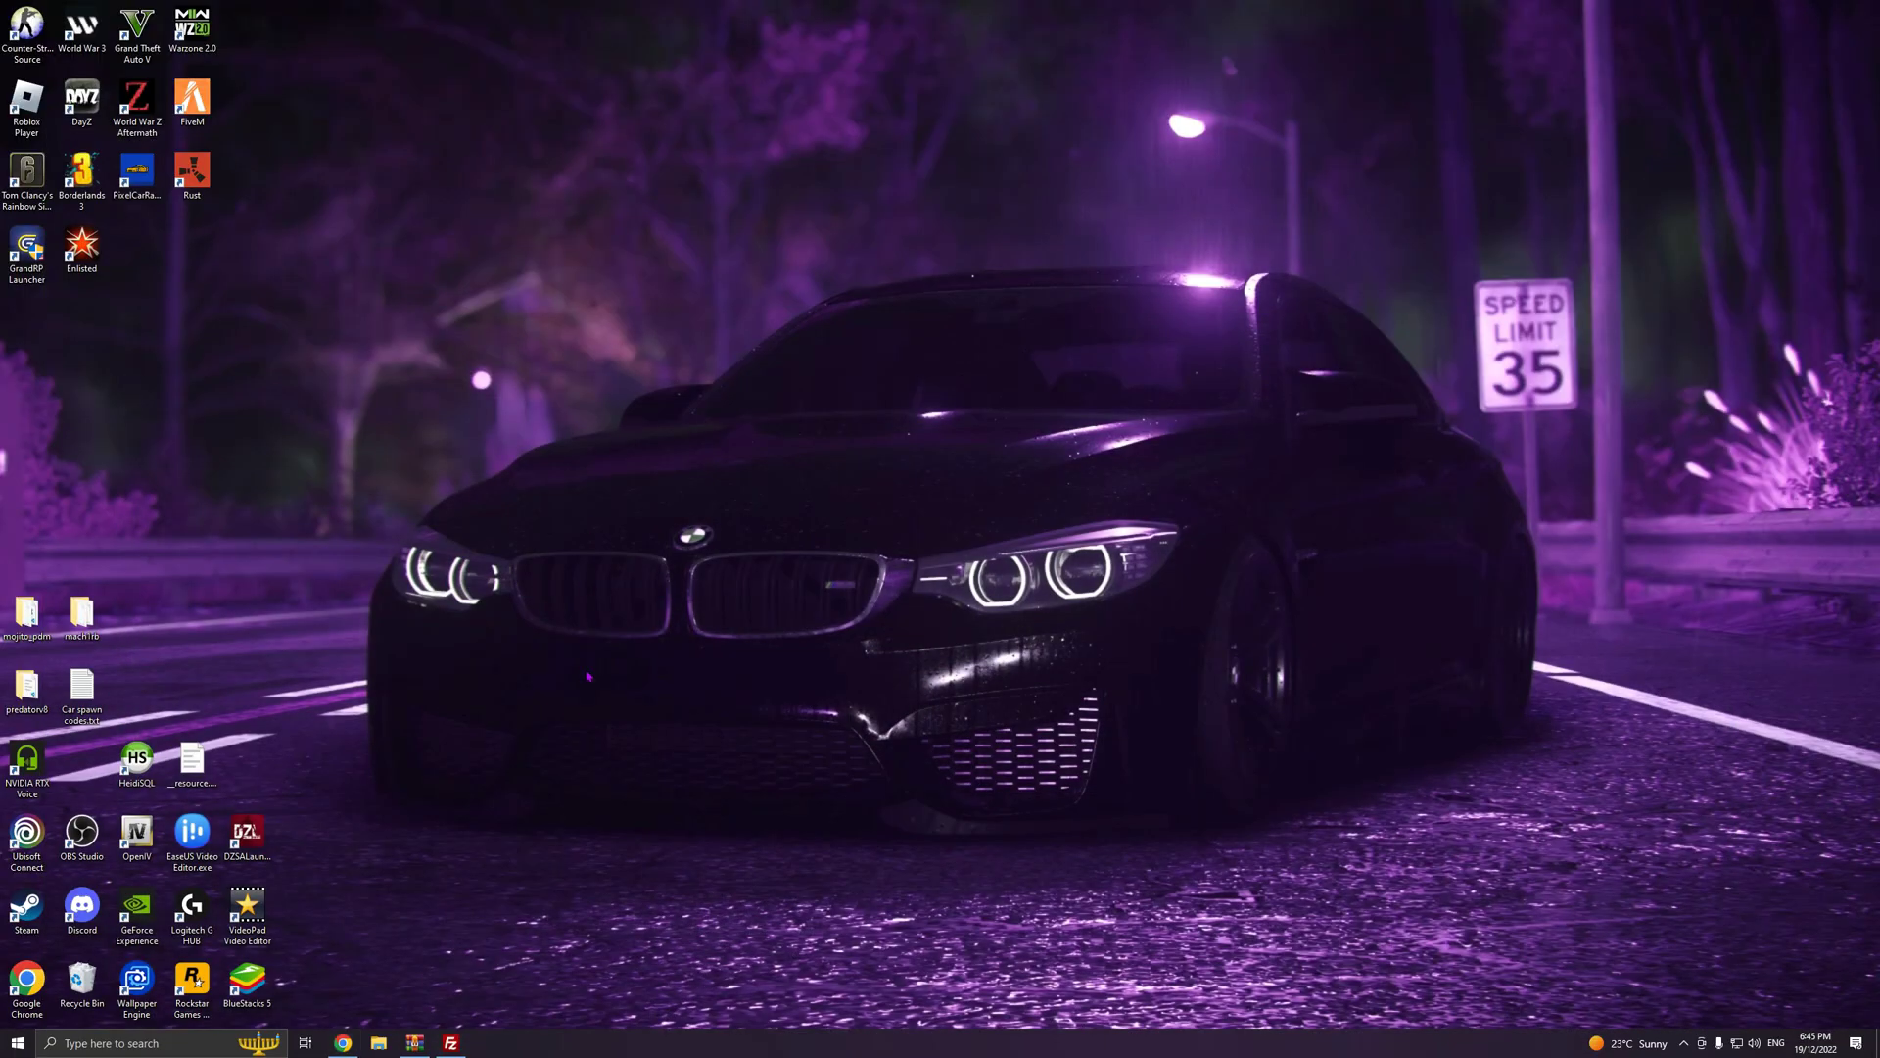
Step: Switch to the WinRAR archive of the RPK16 mod, look through its folders, and extract the rpk16 folder to the desktop
left_click(432, 1044)
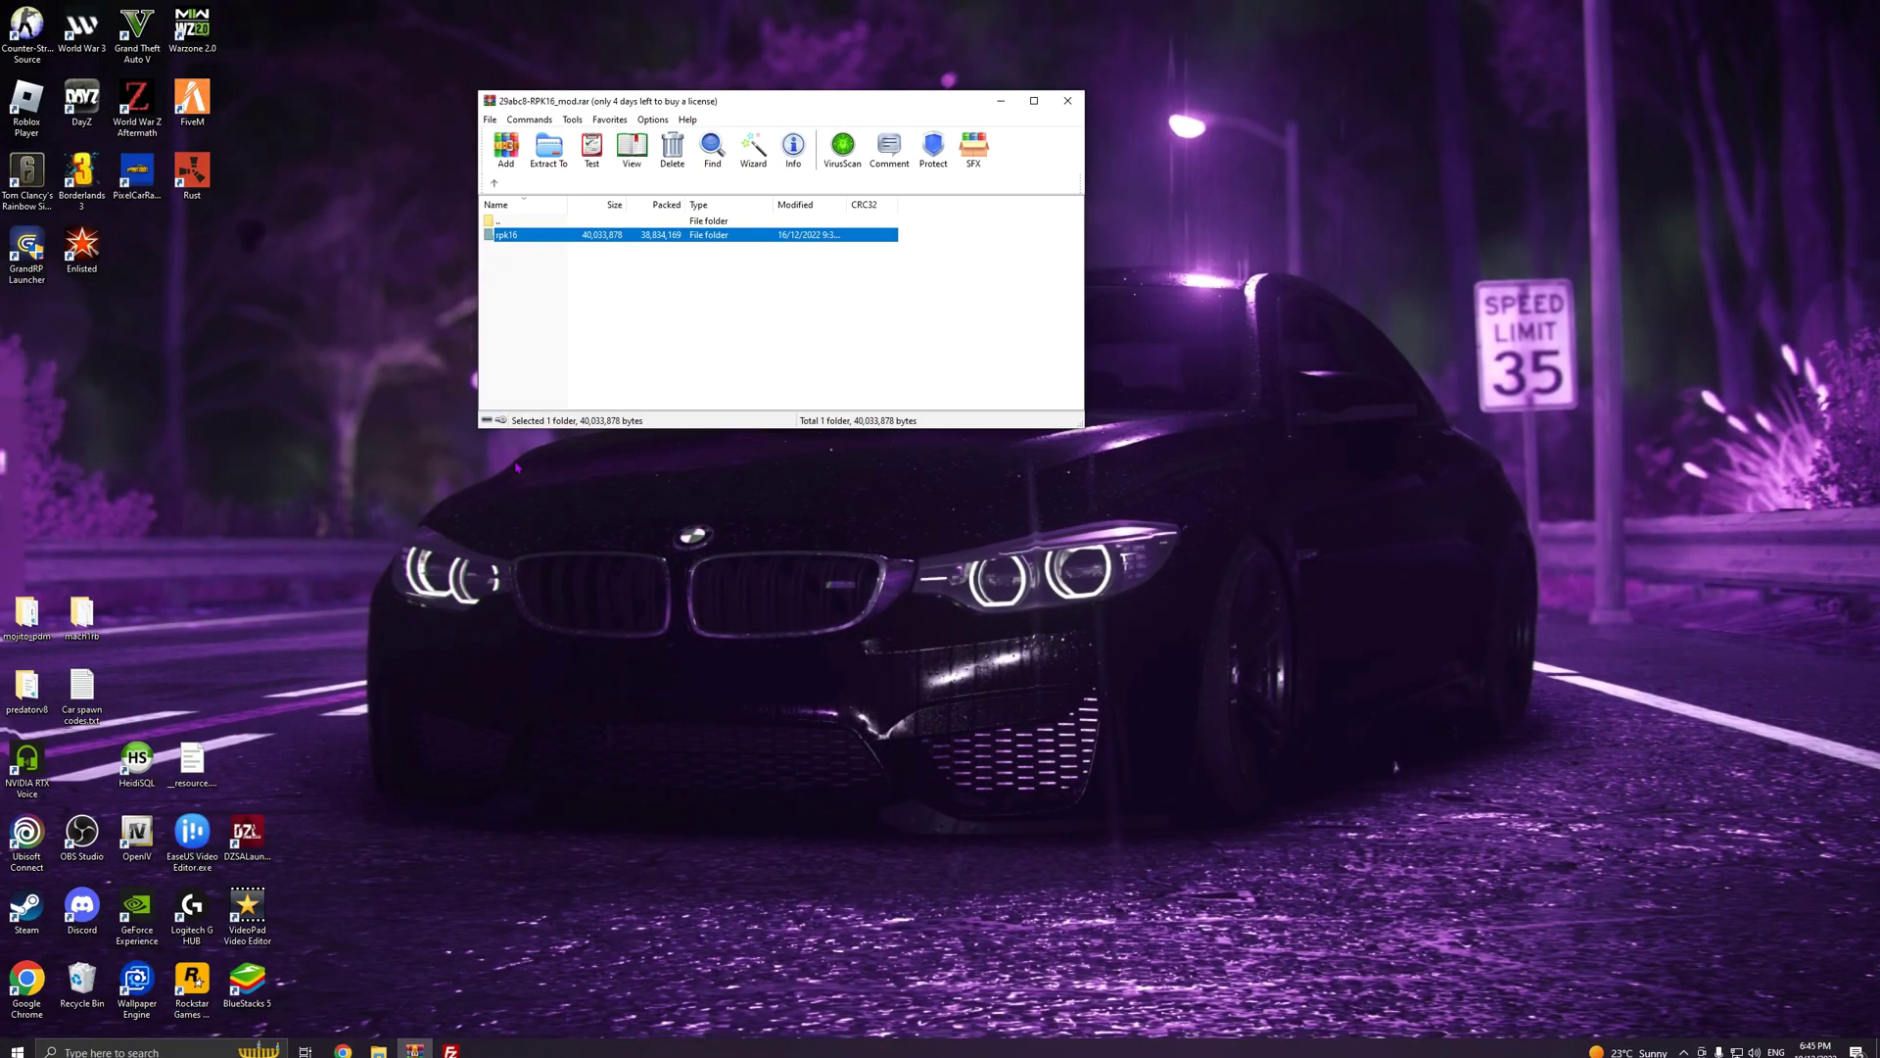
double_click(527, 237)
double_click(529, 236)
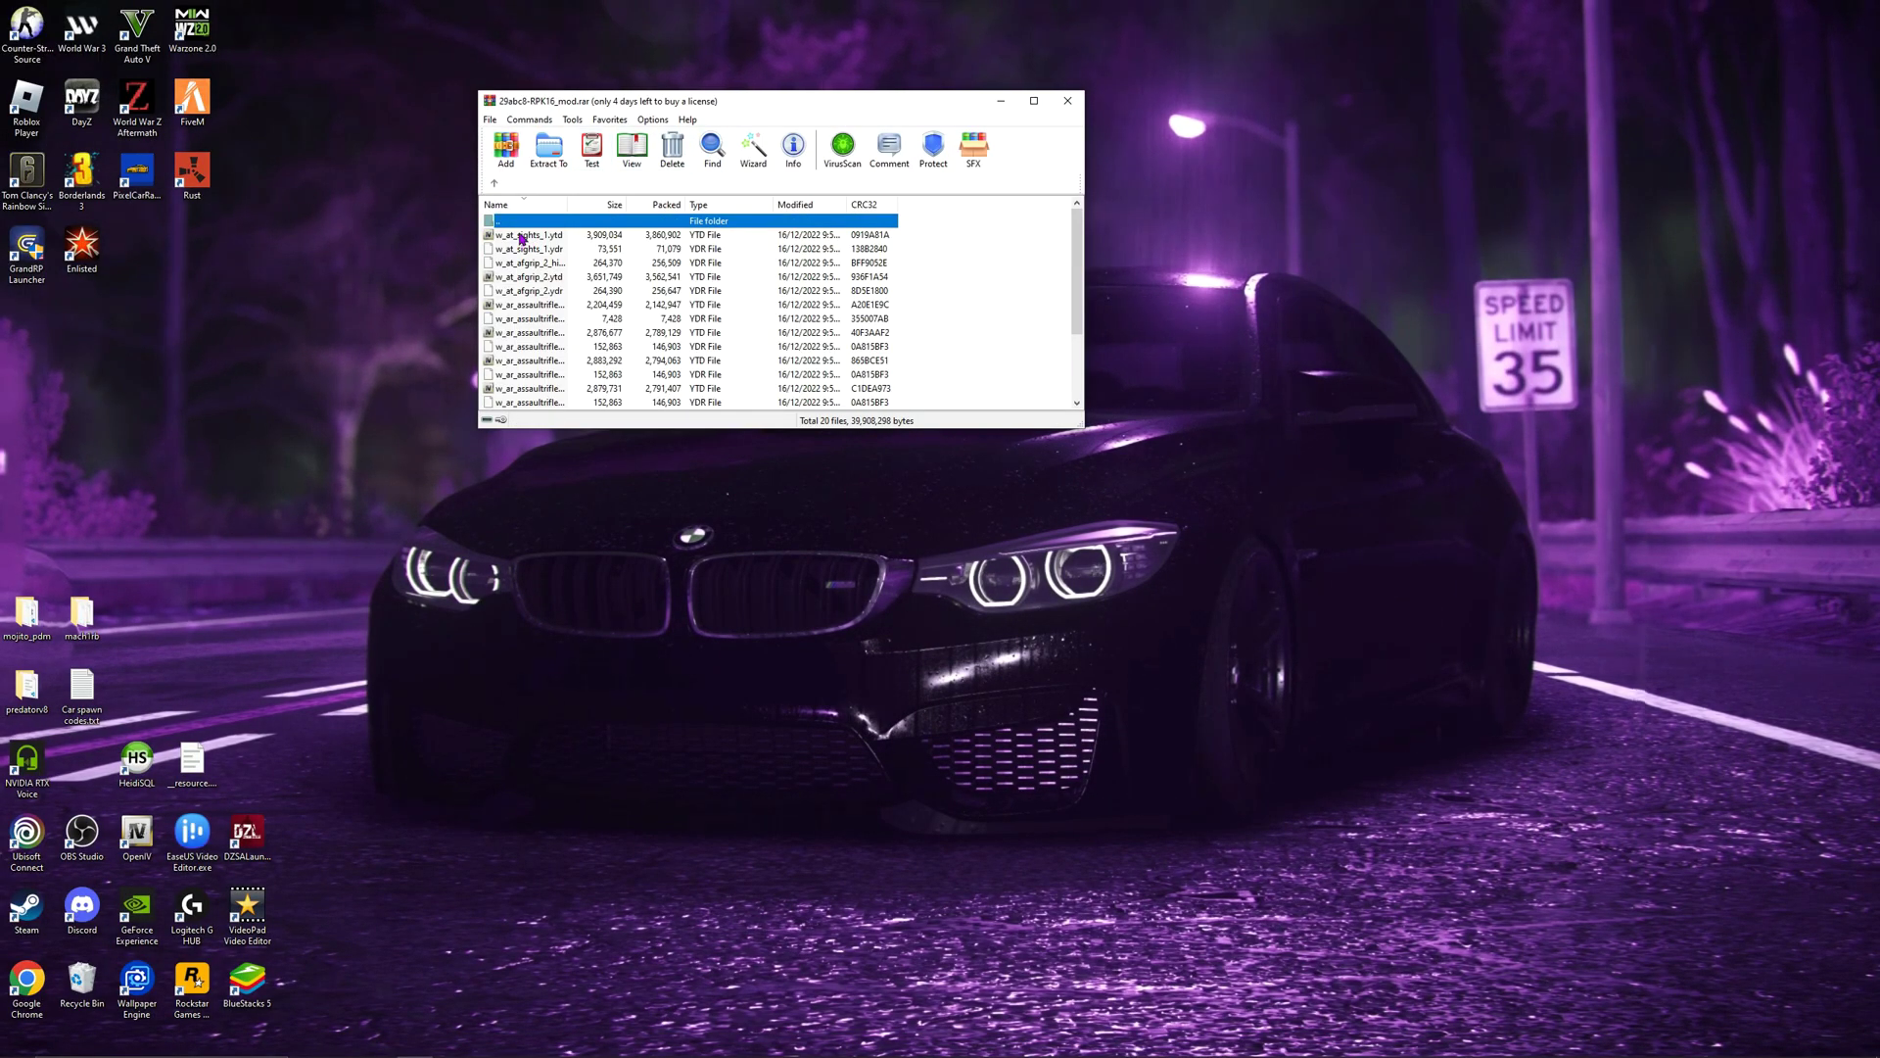
double_click(529, 221)
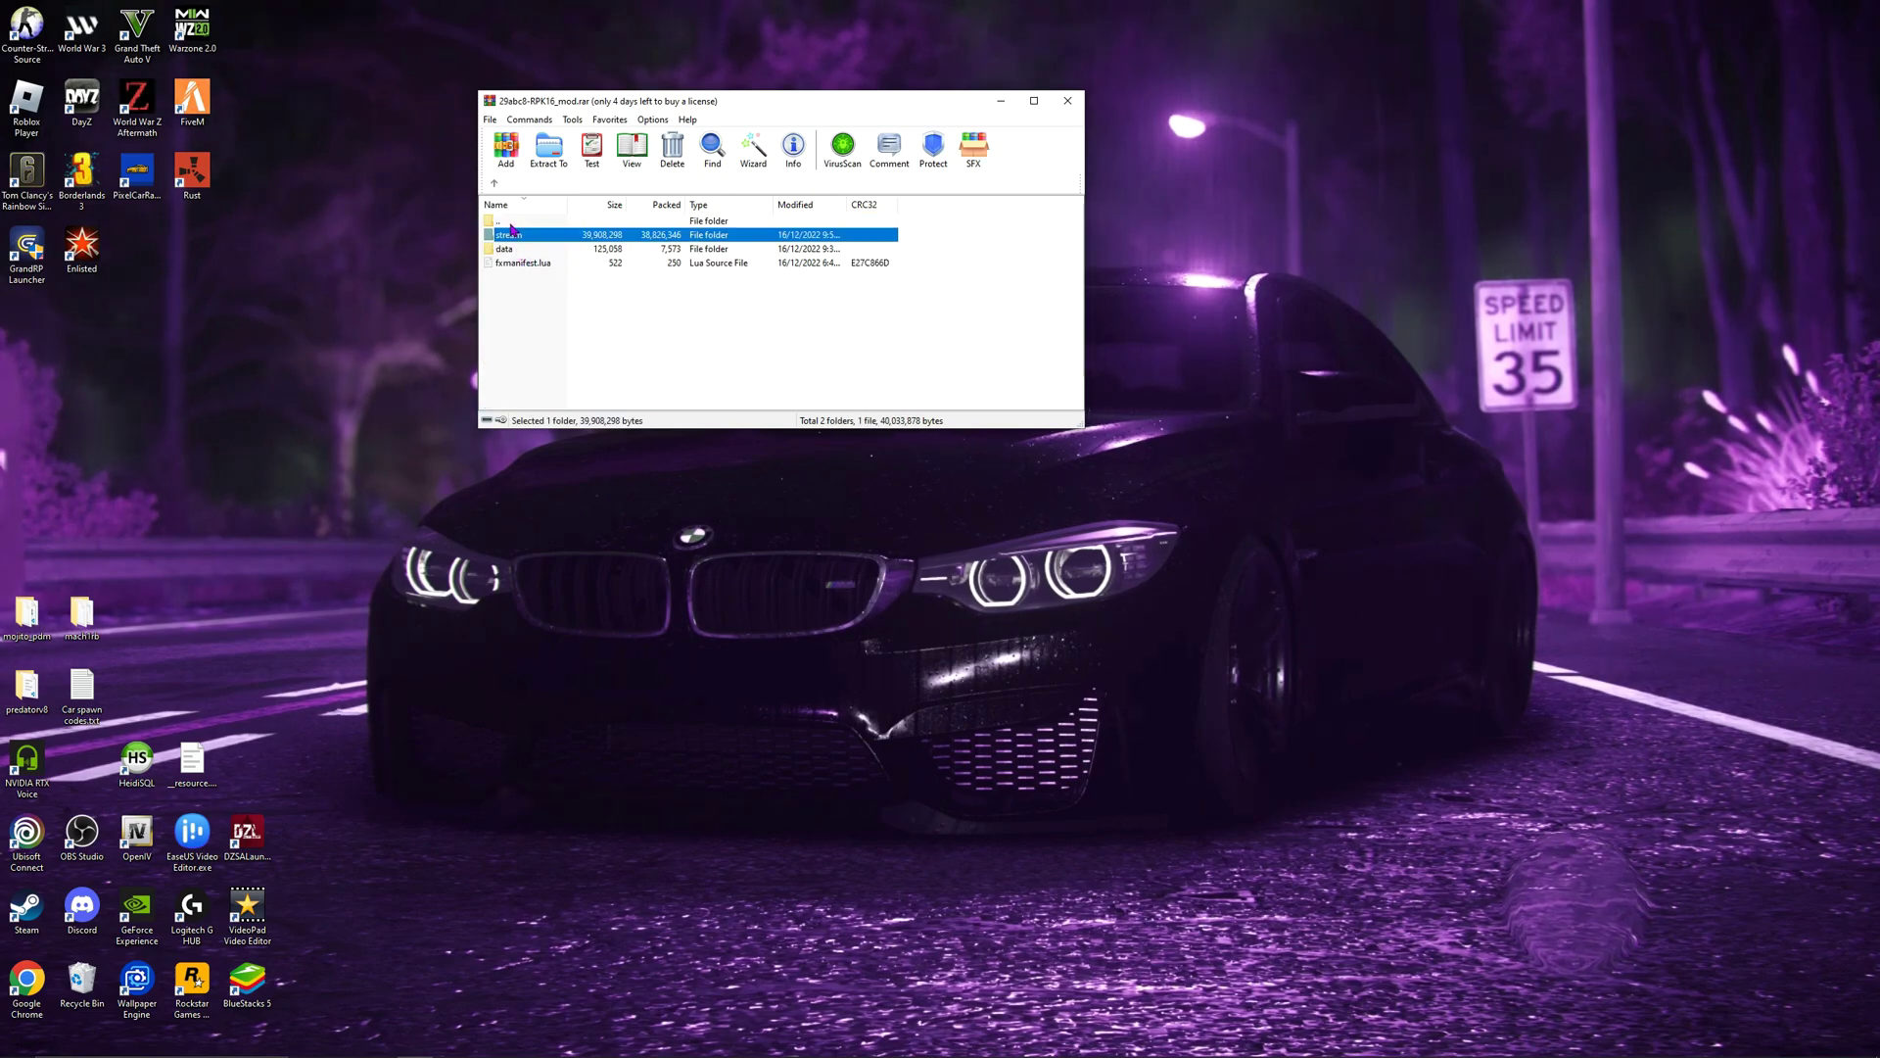
double_click(510, 223)
left_click_drag(509, 235, 252, 405)
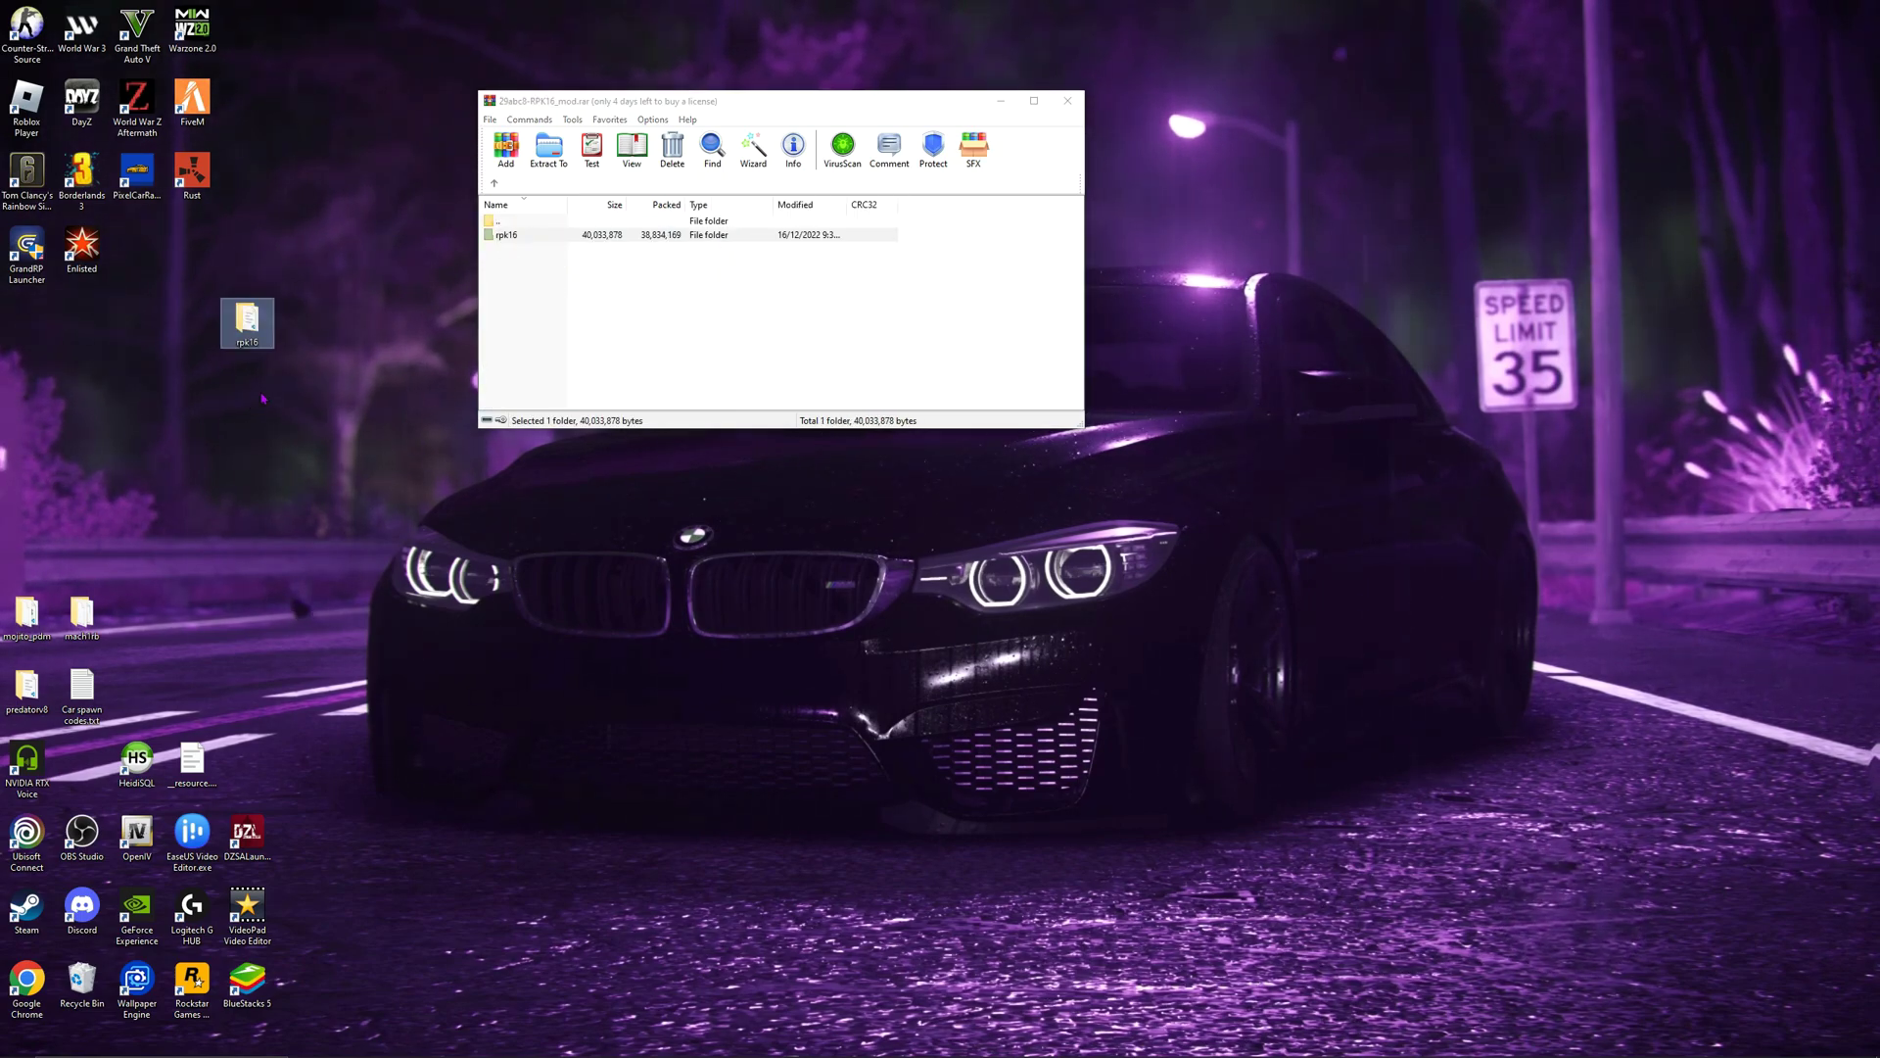
Step: Examine the weapon files in the archive's rpk16 stream folder and close the archive
left_click(519, 266)
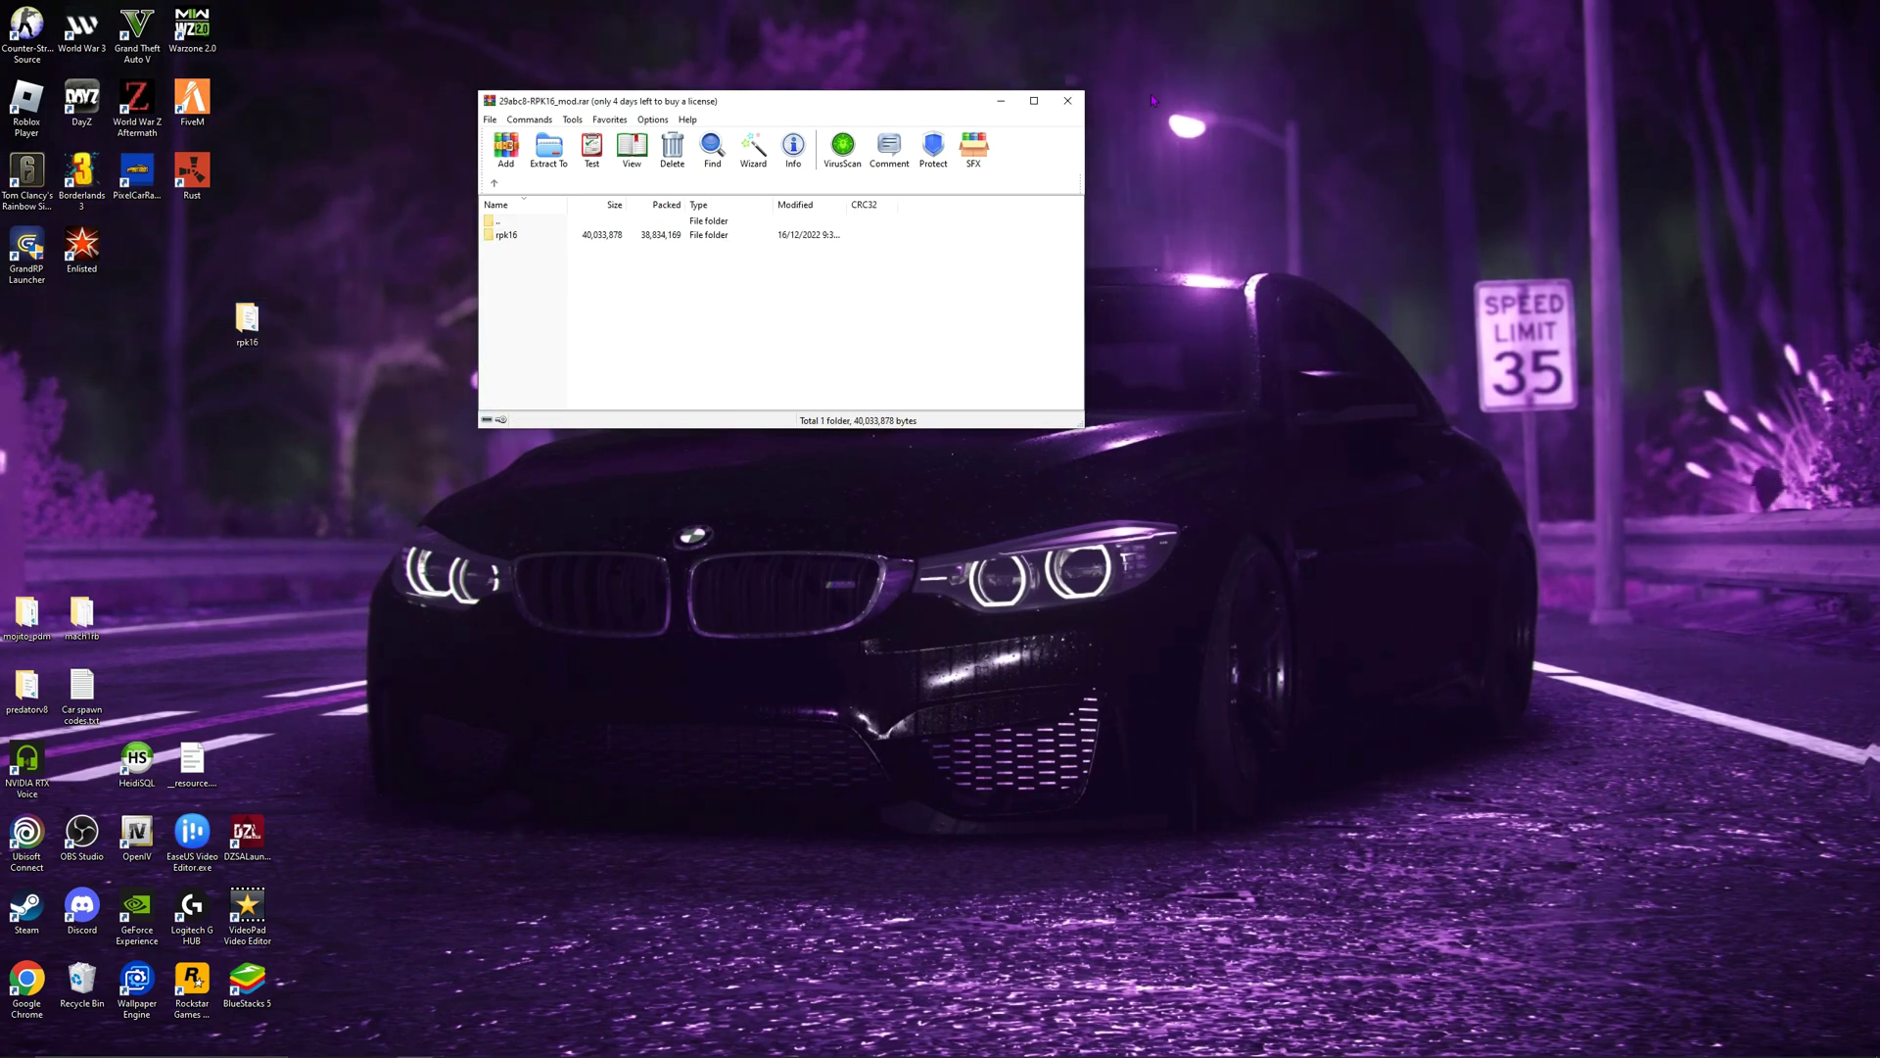
double_click(506, 236)
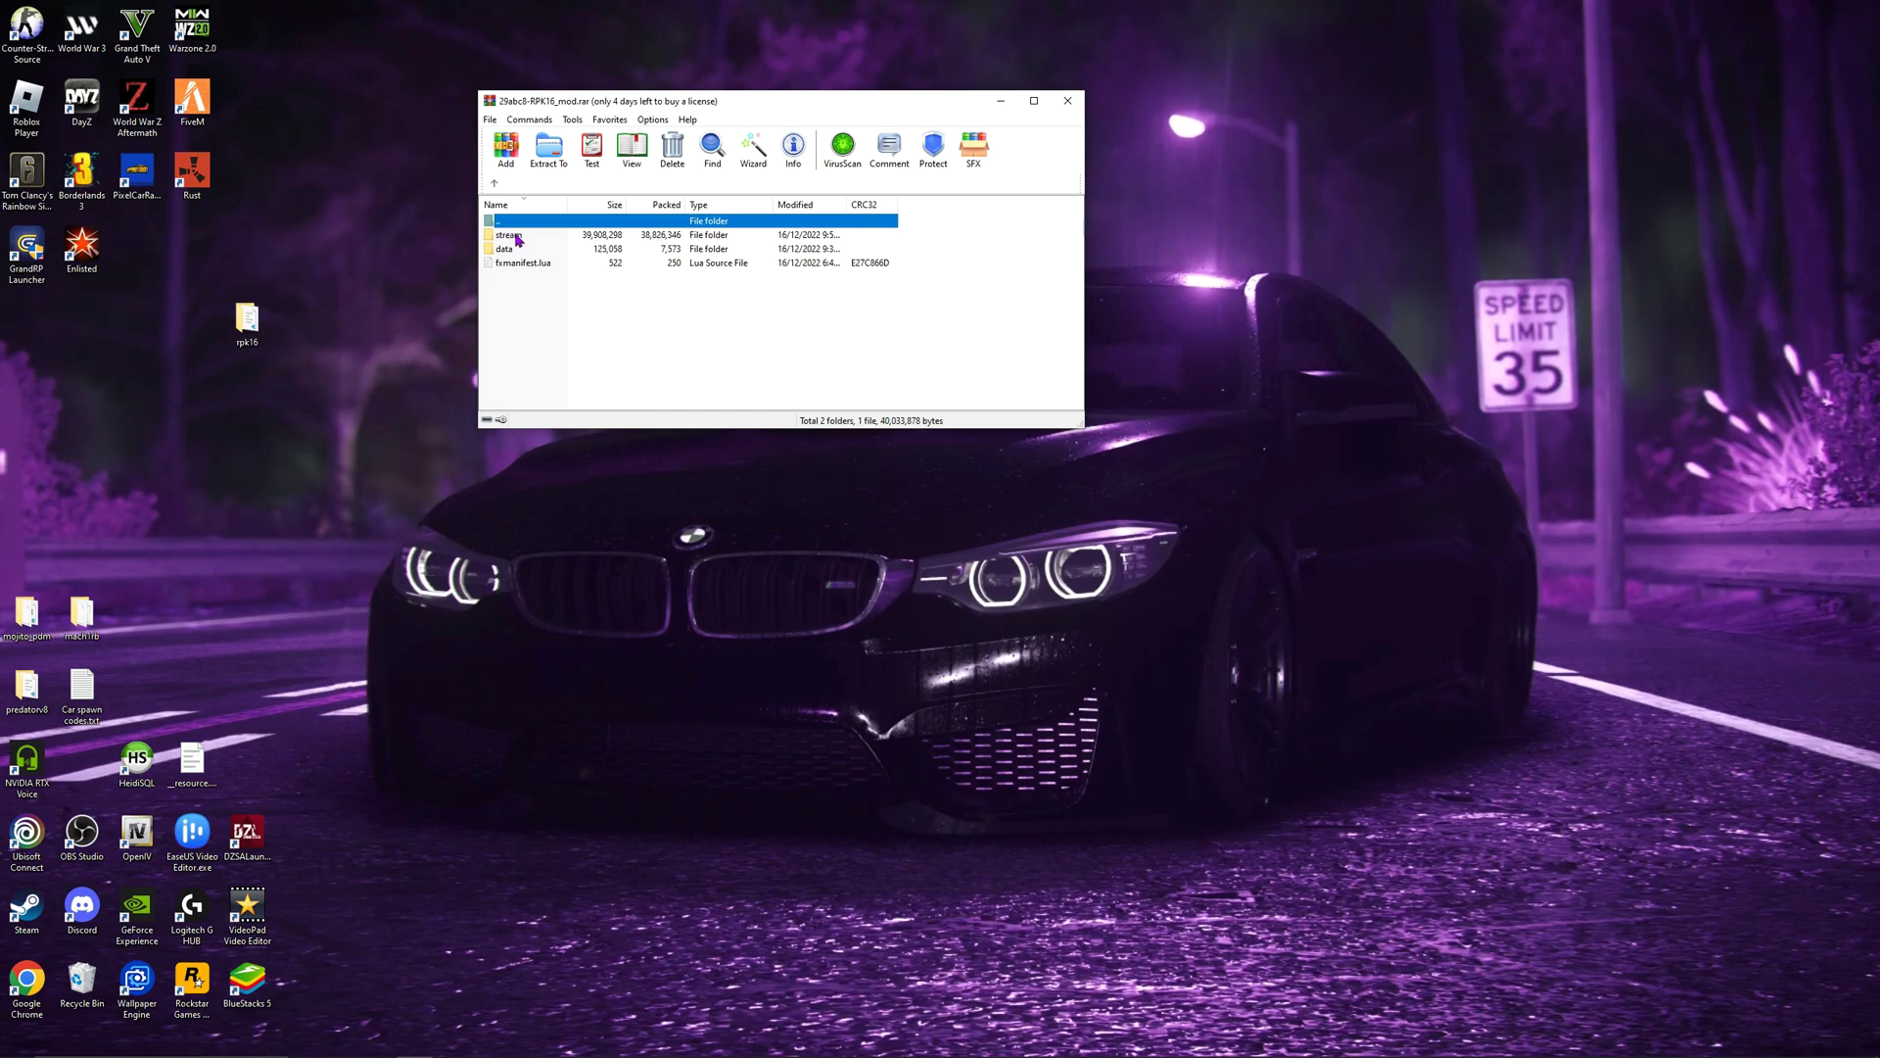
double_click(509, 235)
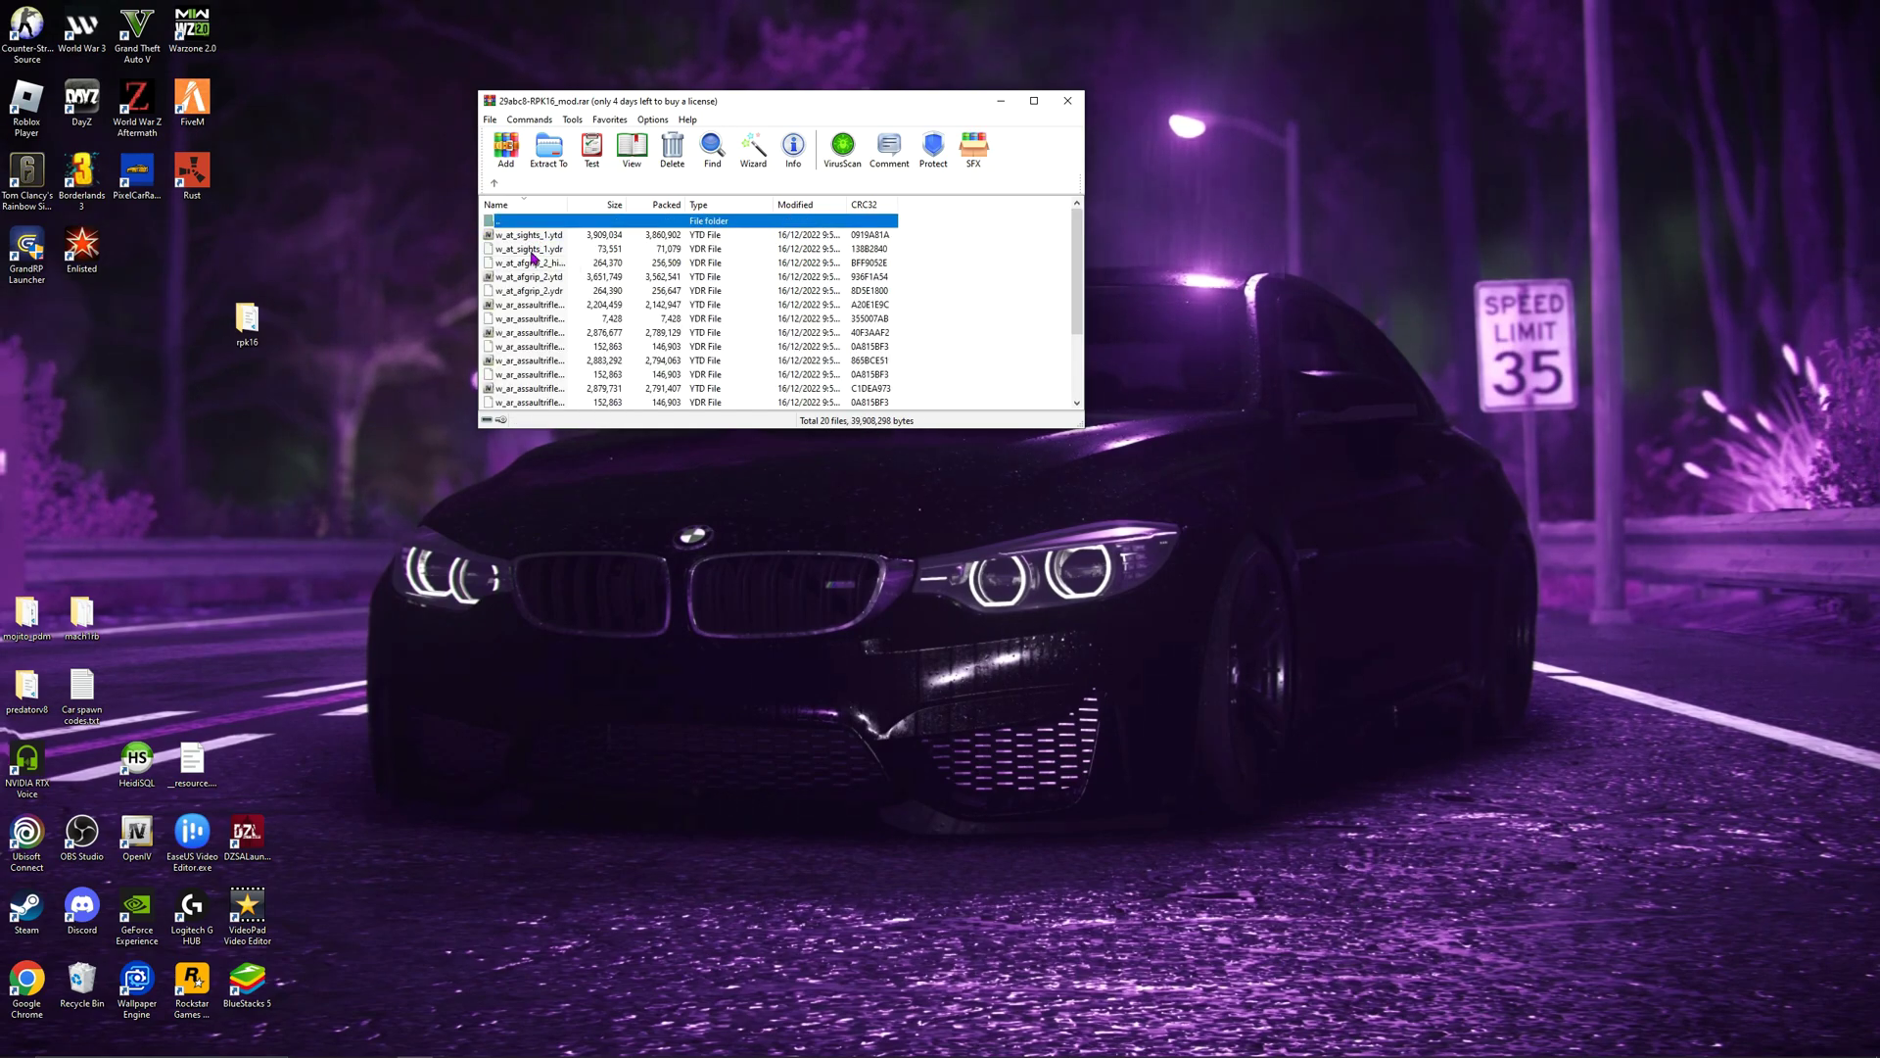
scroll(545, 349, "down", 3)
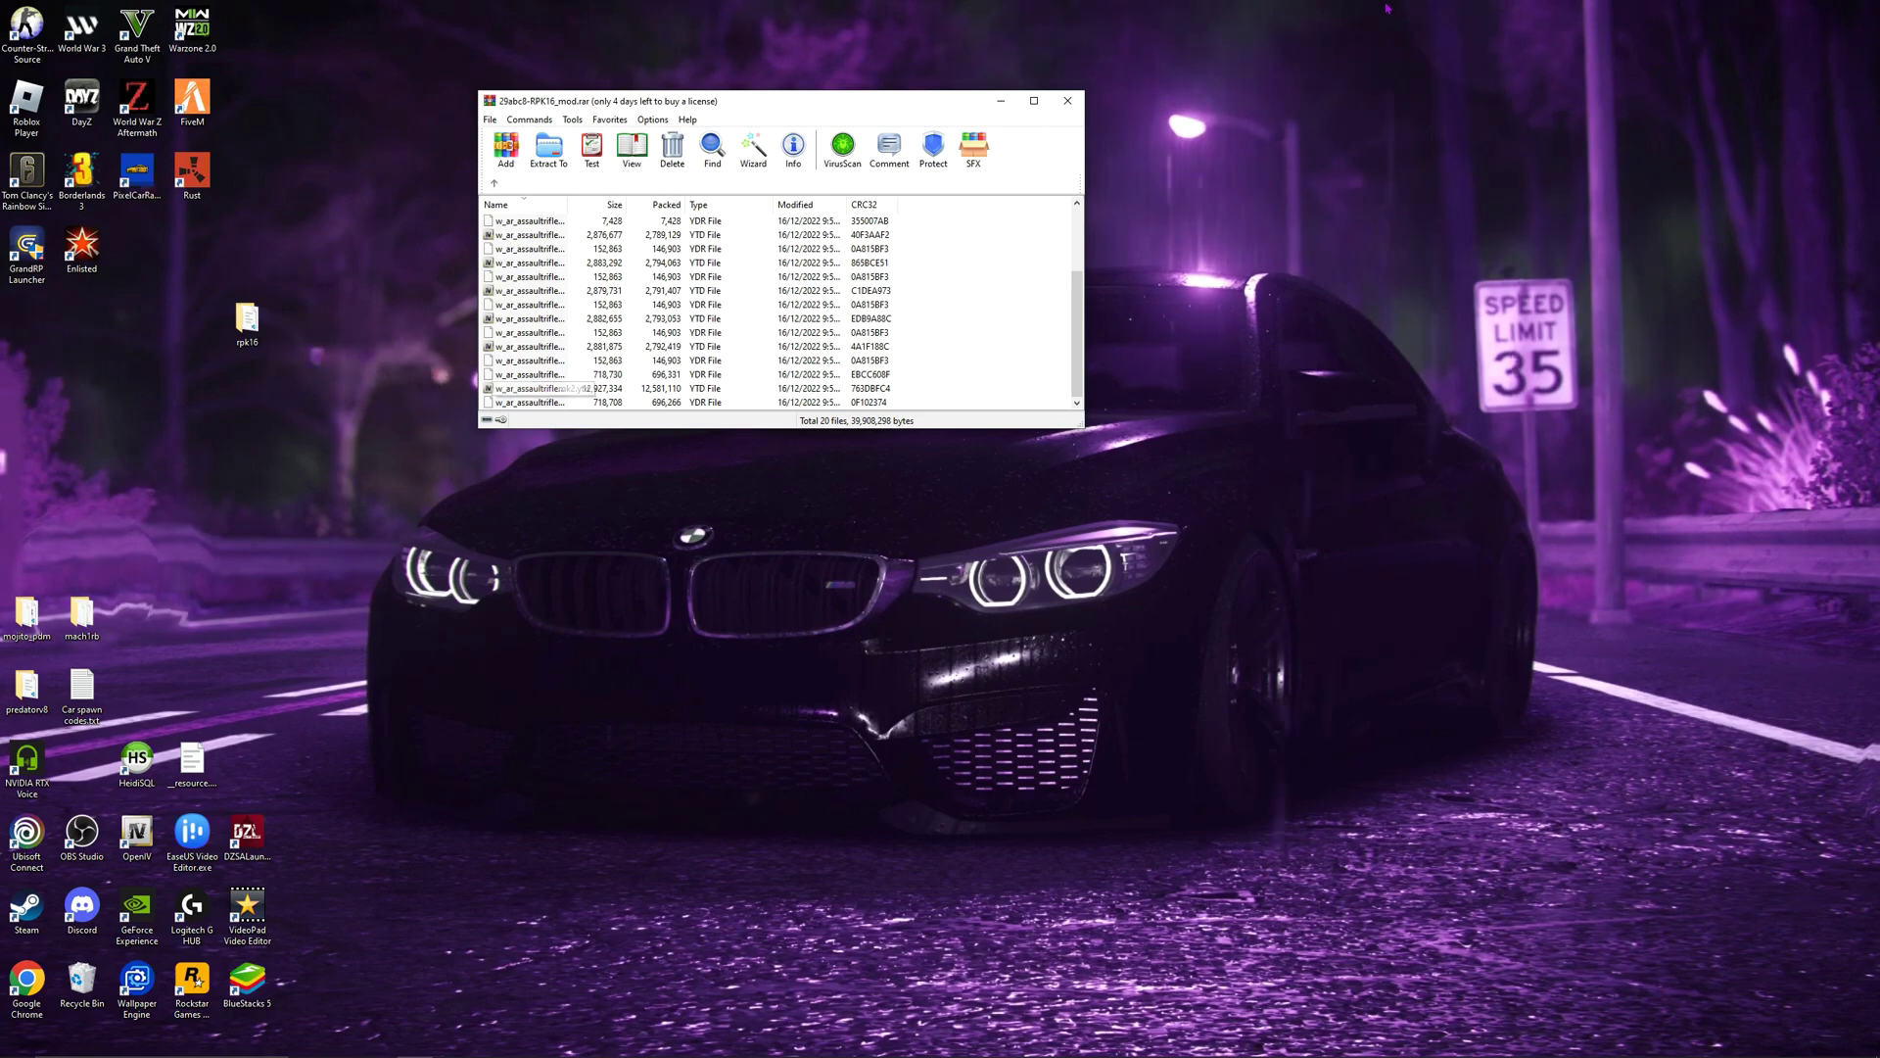
left_click(1069, 102)
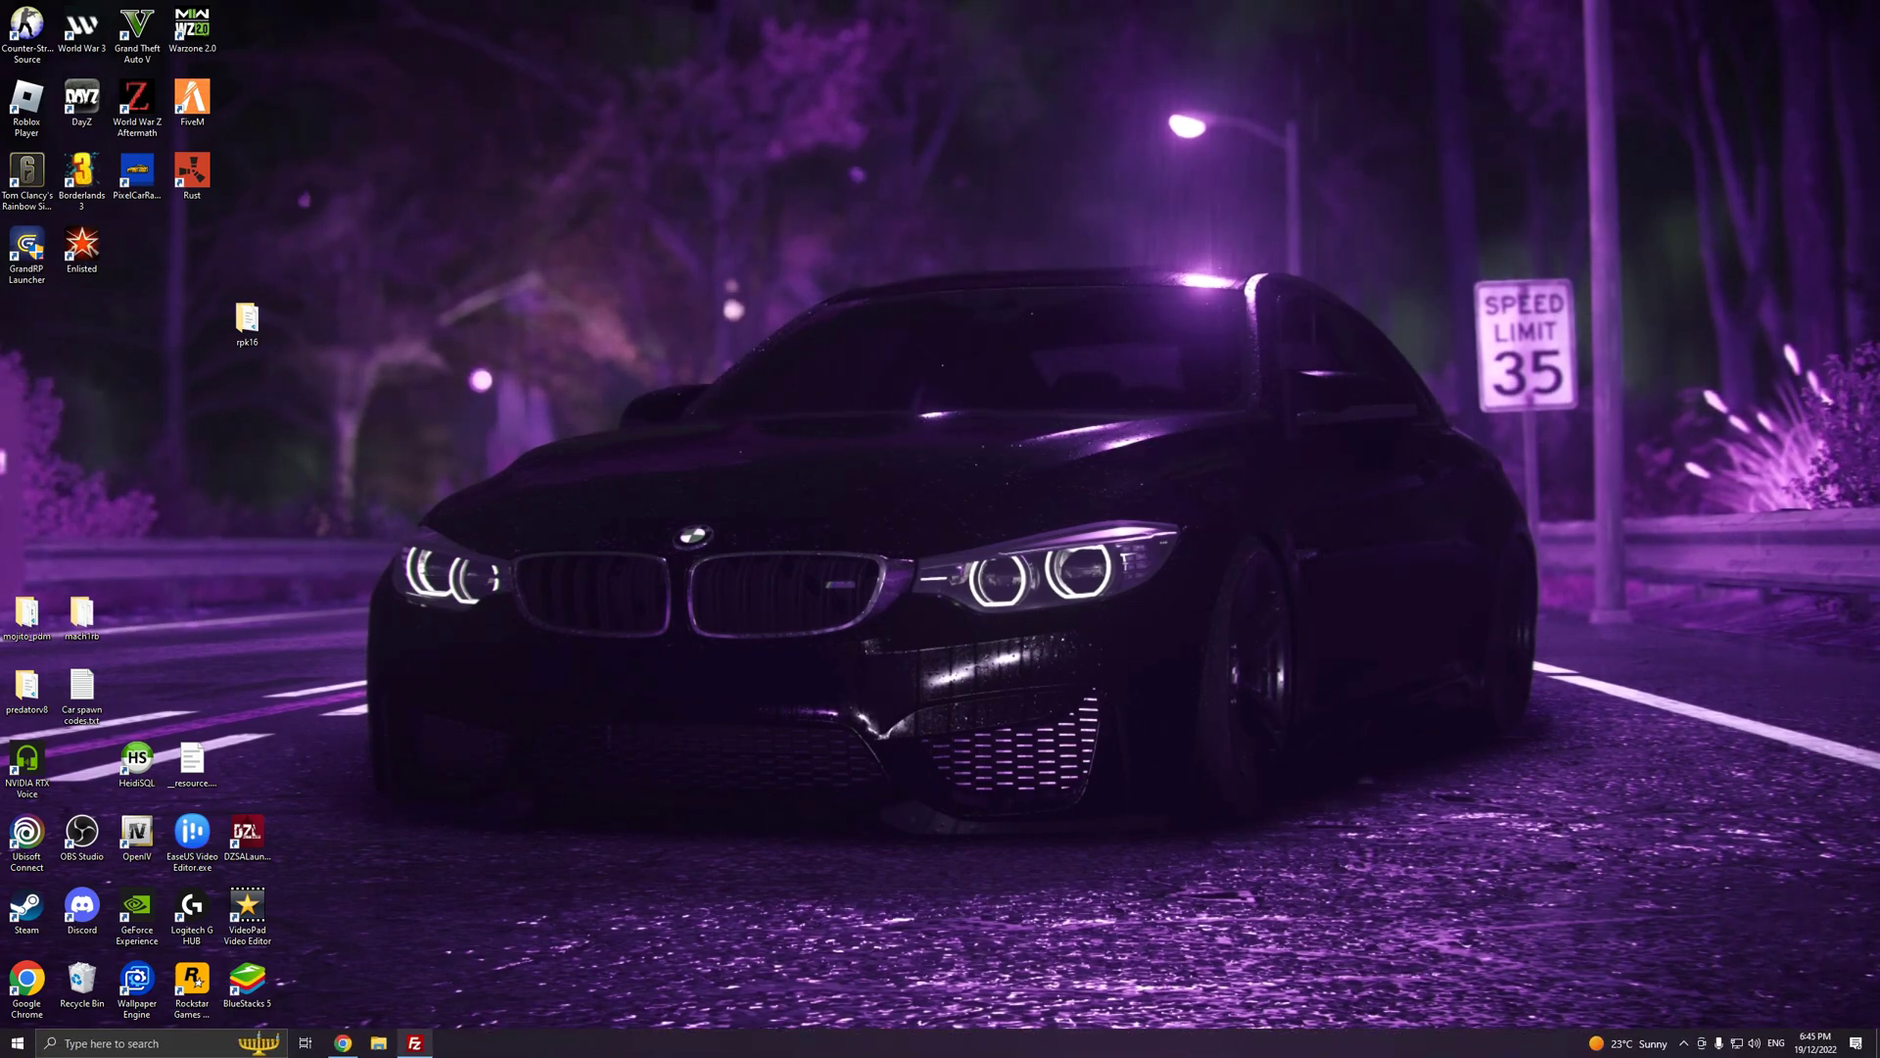
Step: Switch to FileZilla, open the server's [weapons] resources folder, and upload the desktop's rpk16 folder into it
left_click(414, 1043)
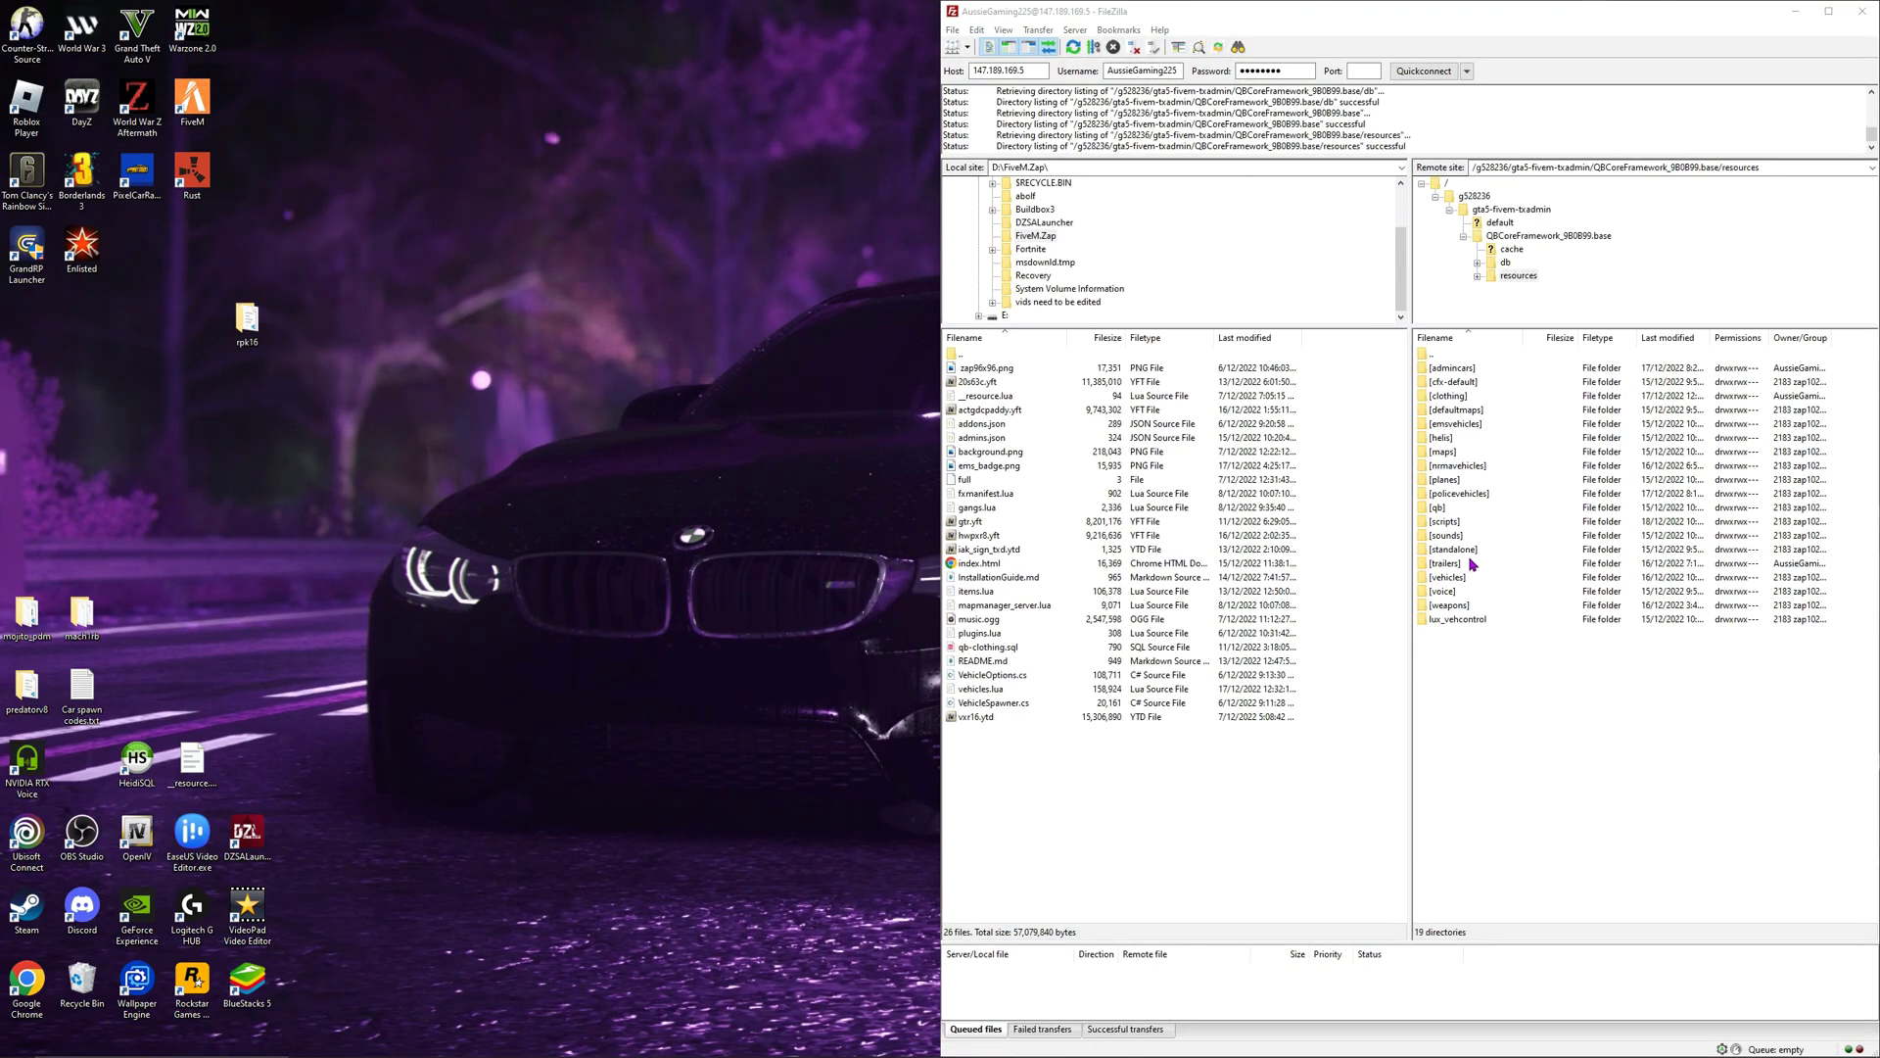
left_click(1484, 604)
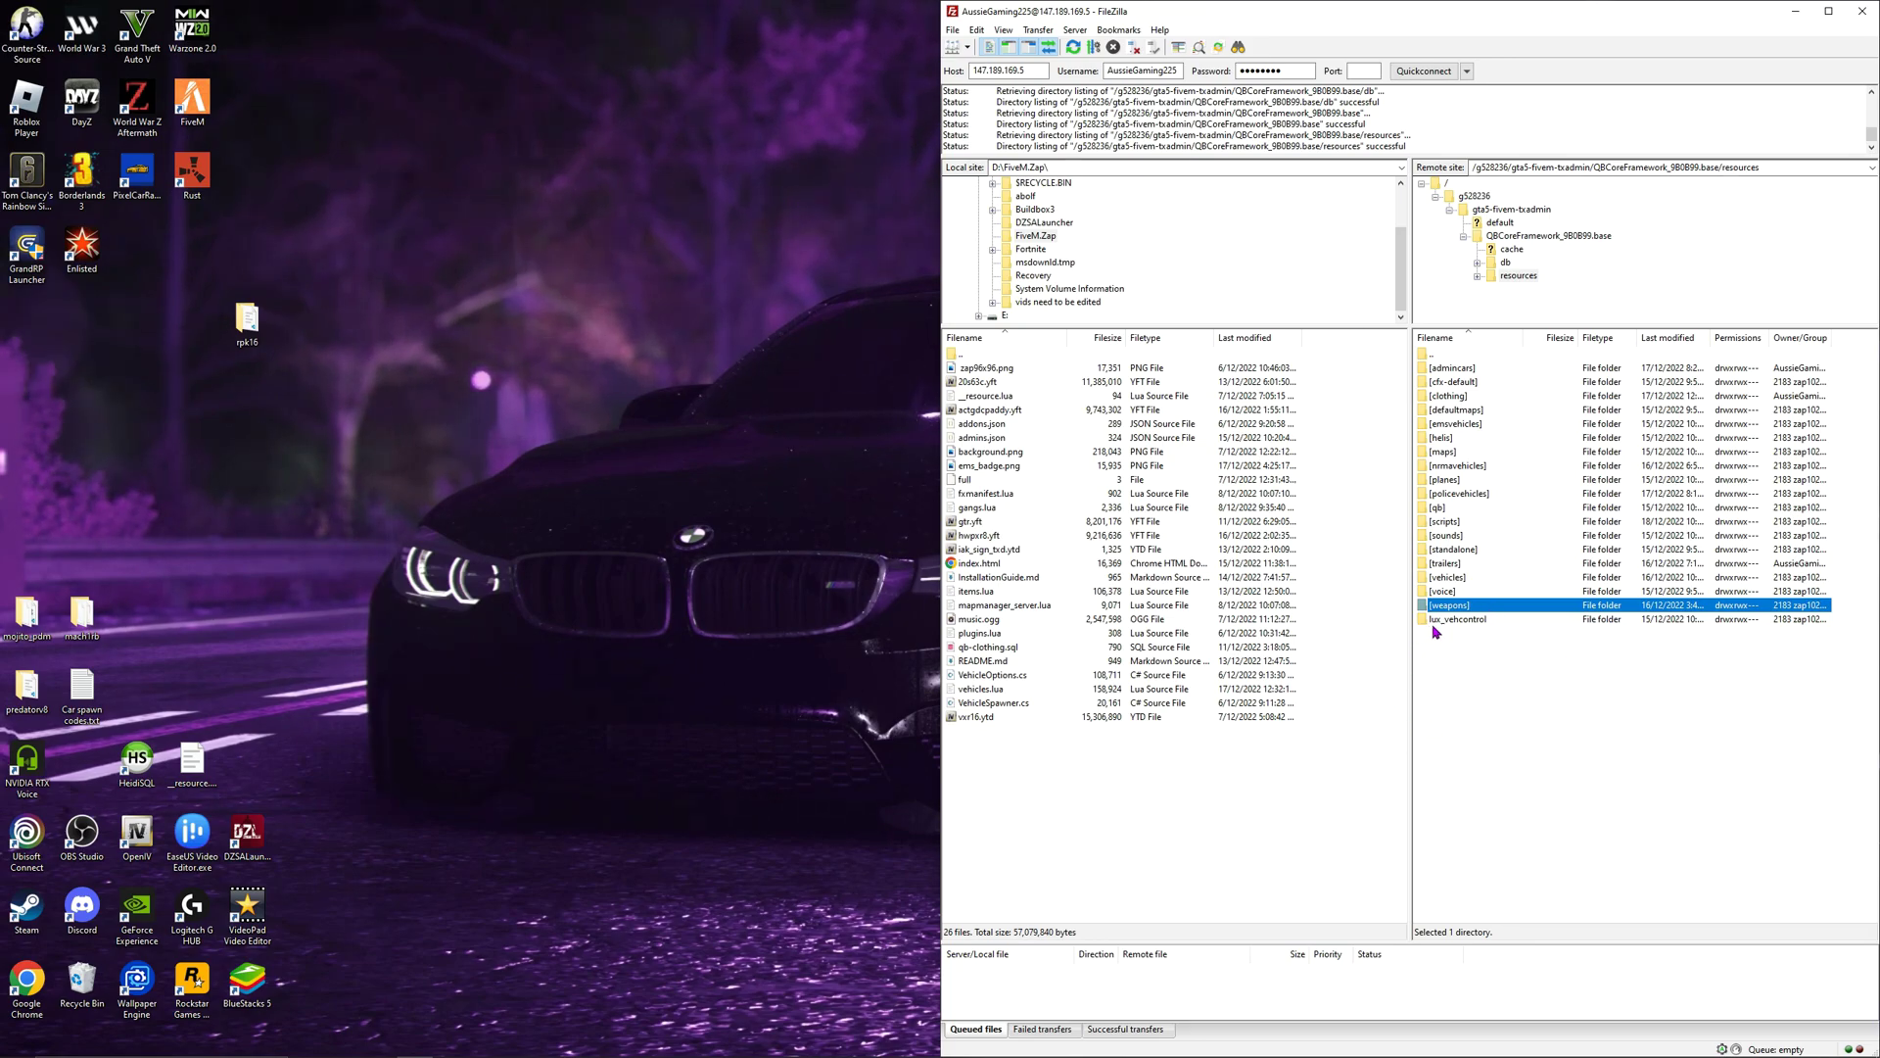
double_click(1504, 606)
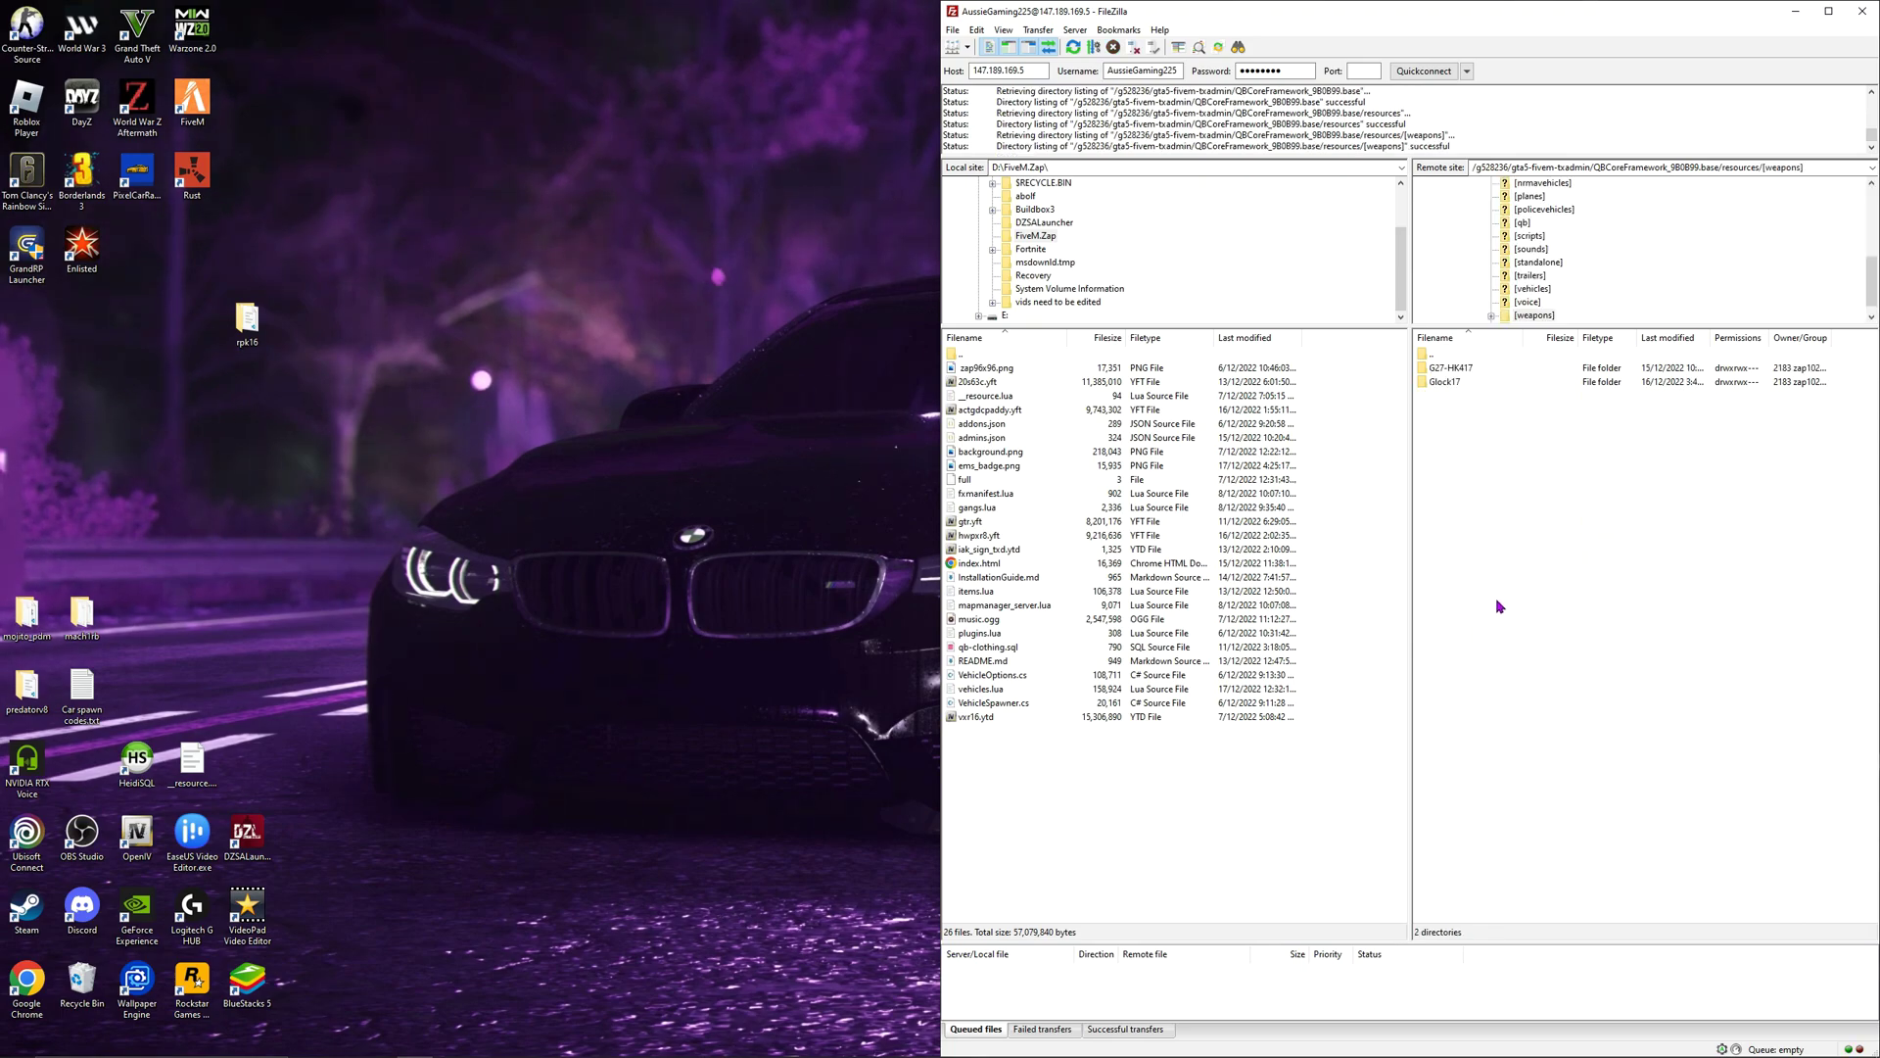
left_click(233, 323)
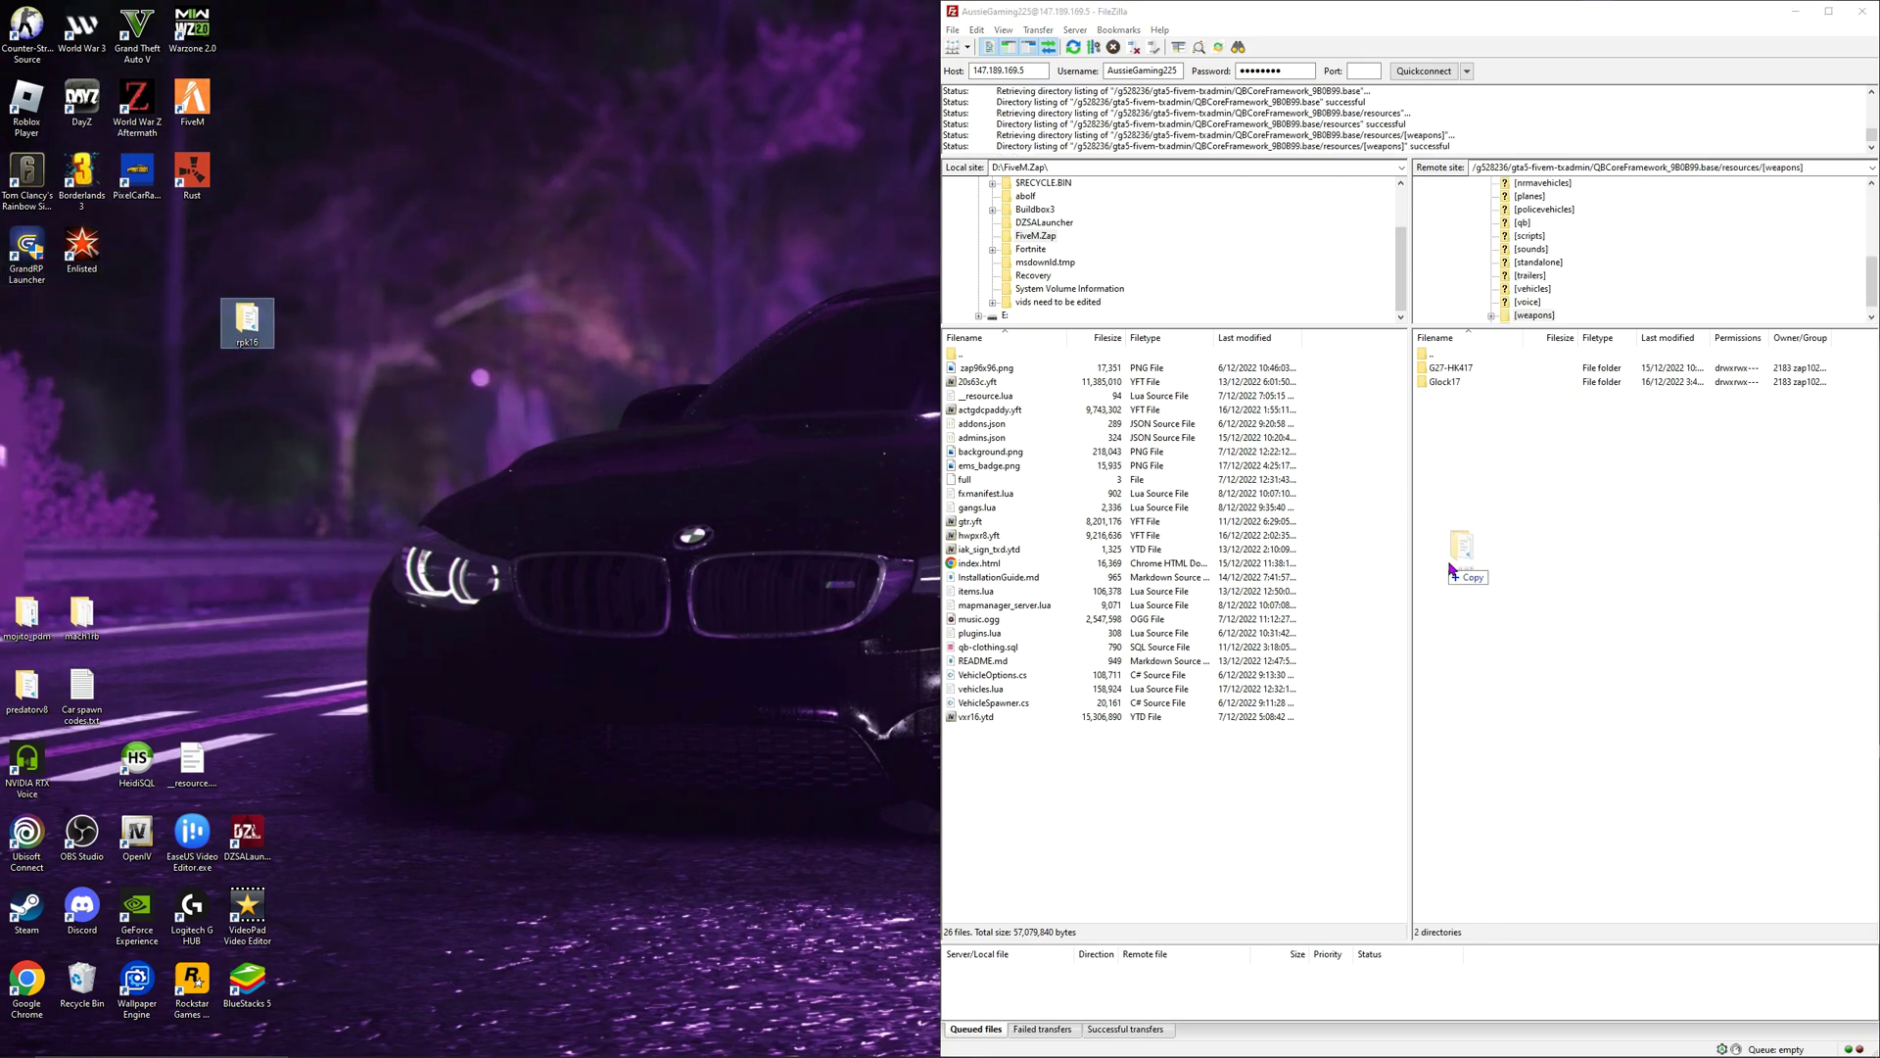
left_click_drag(1451, 568, 1567, 578)
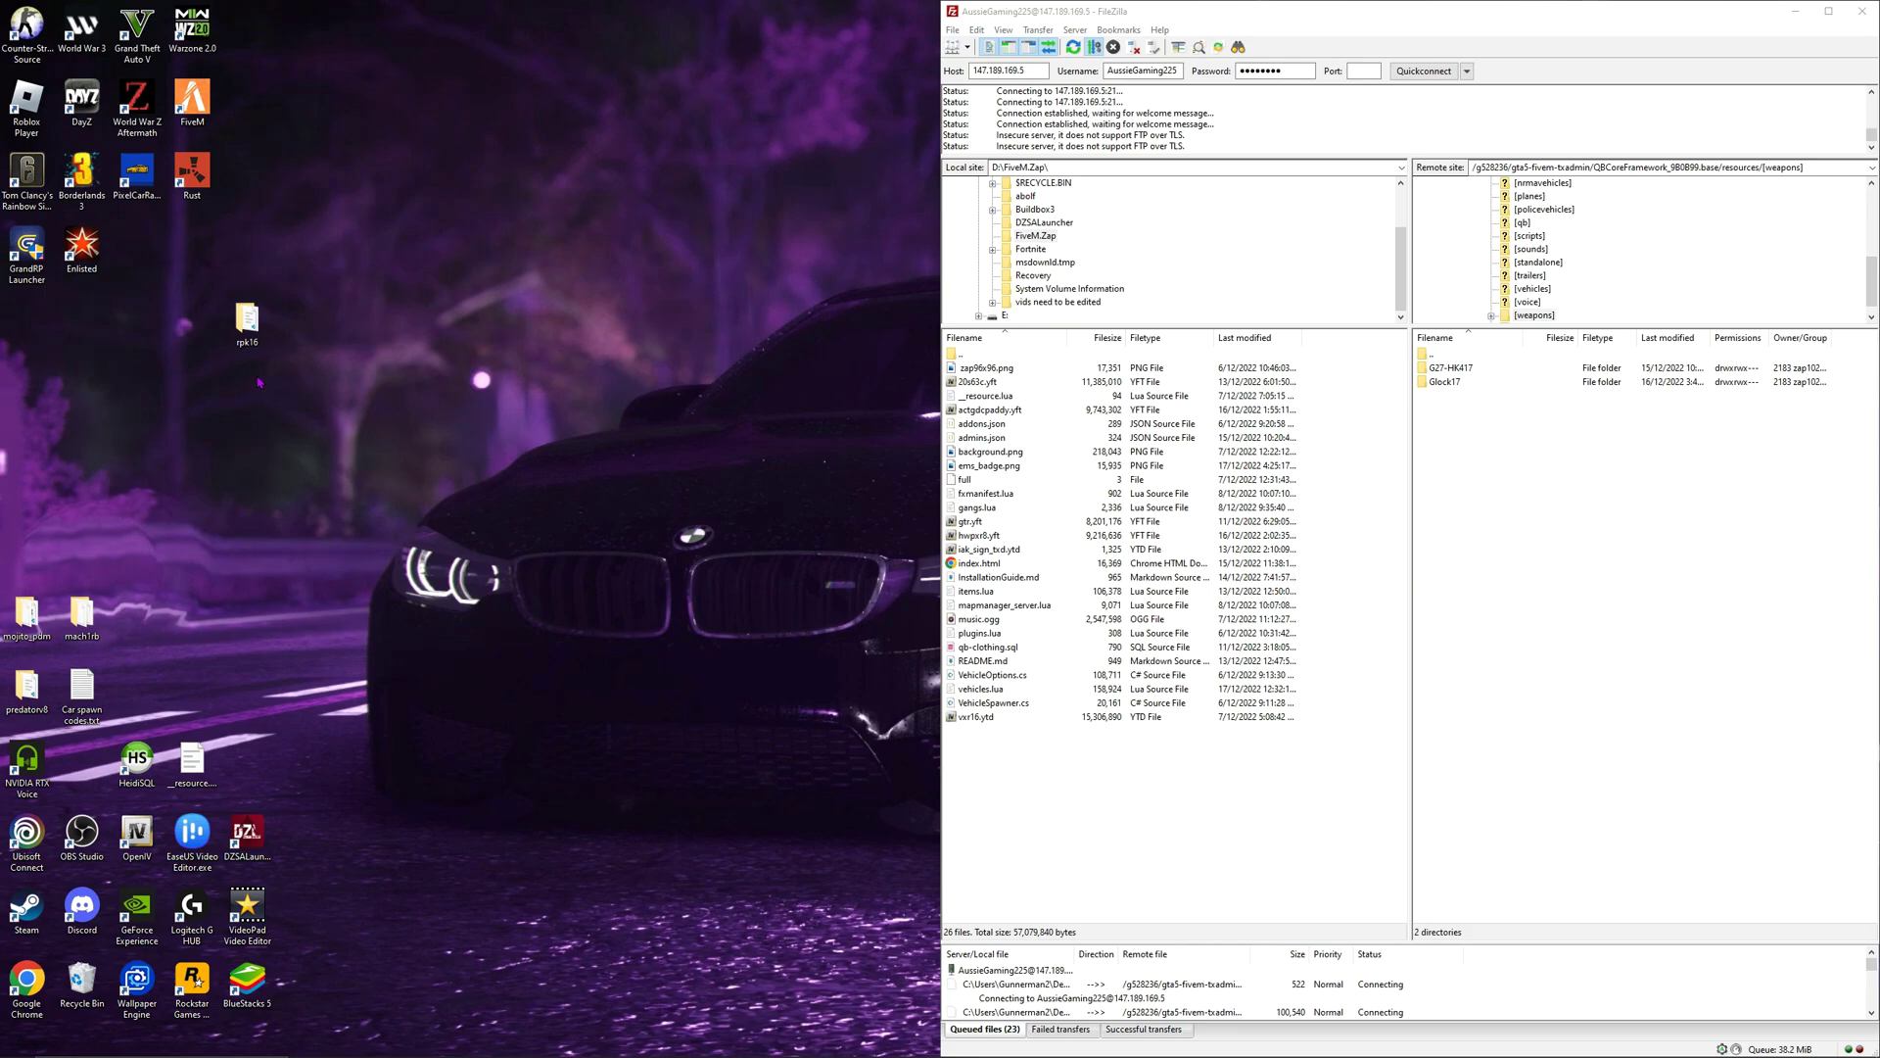
Step: Open the desktop's rpk16 folder name for editing to copy it, leaving the name as it is
right_click(250, 335)
left_click(331, 620)
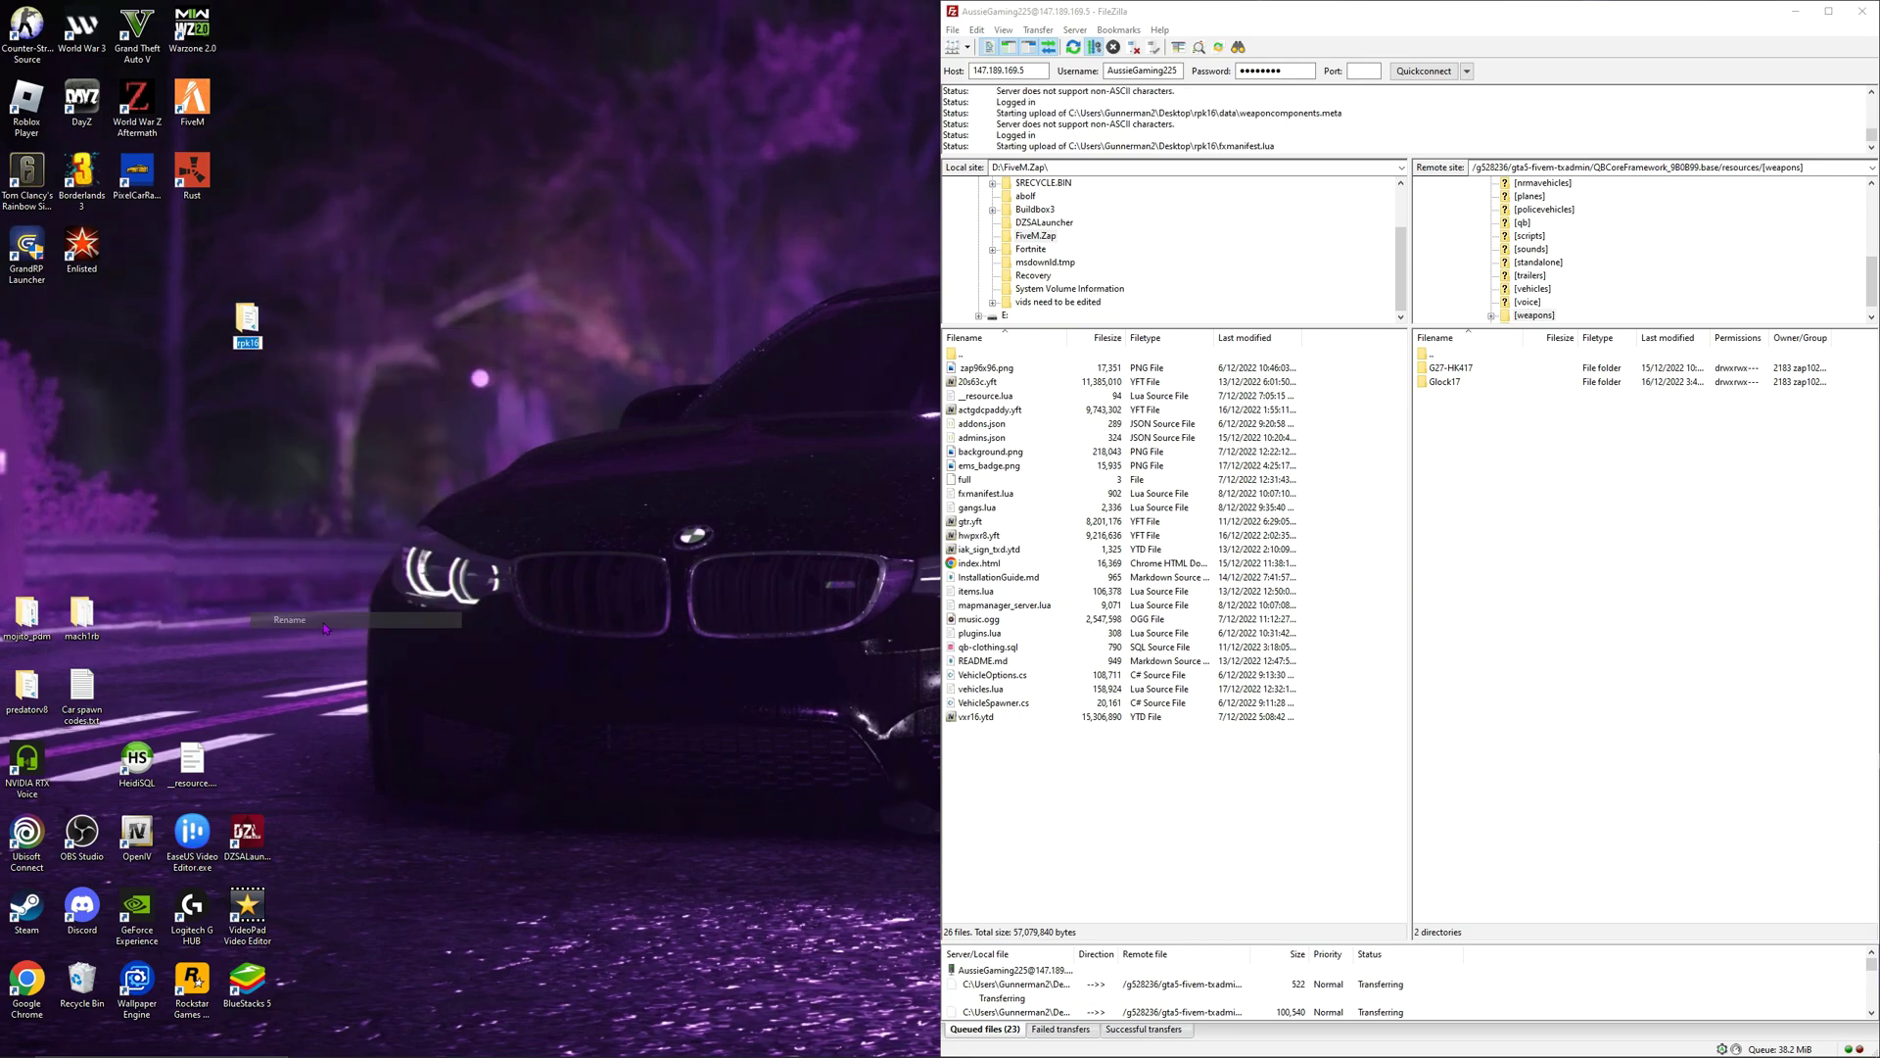
left_click(332, 552)
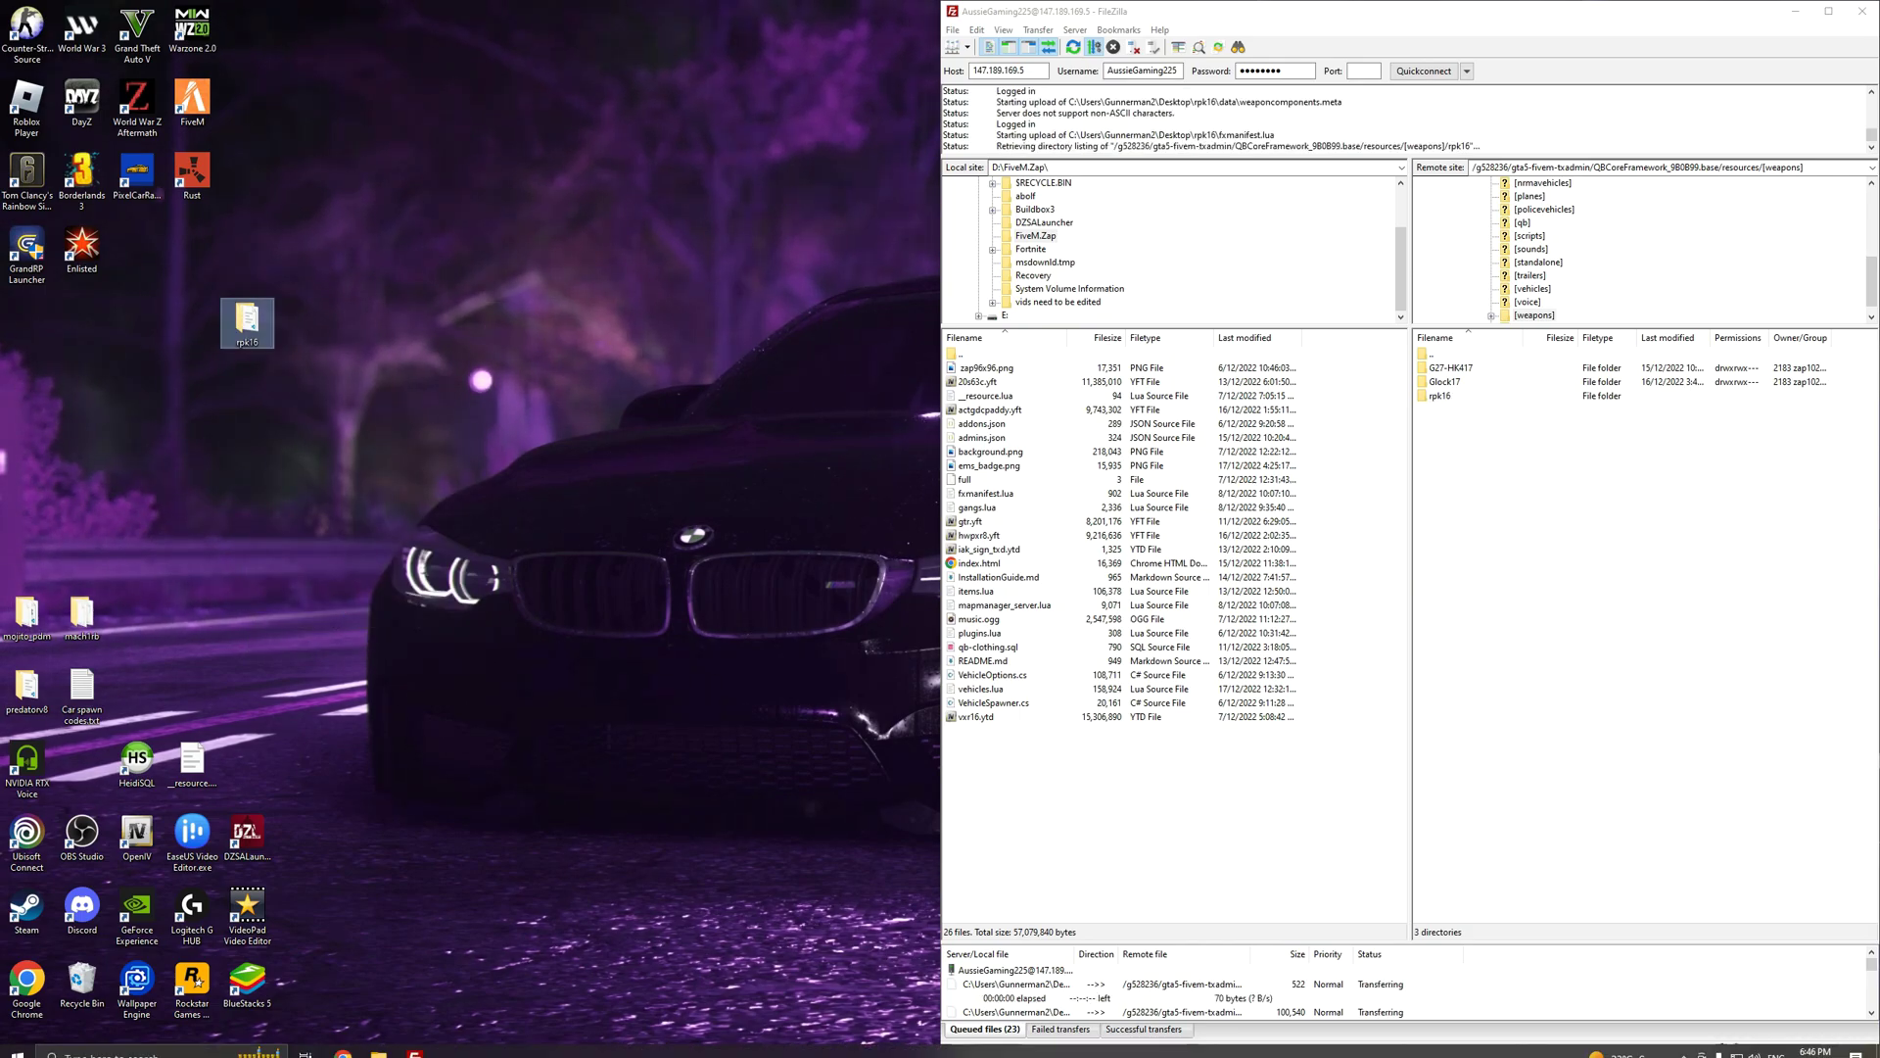
Step: Switch to txAdmin's CFG Editor in Chrome, add "ensure rpk16" below "ensure Glock17" under #weapons, and save the file
left_click(343, 1044)
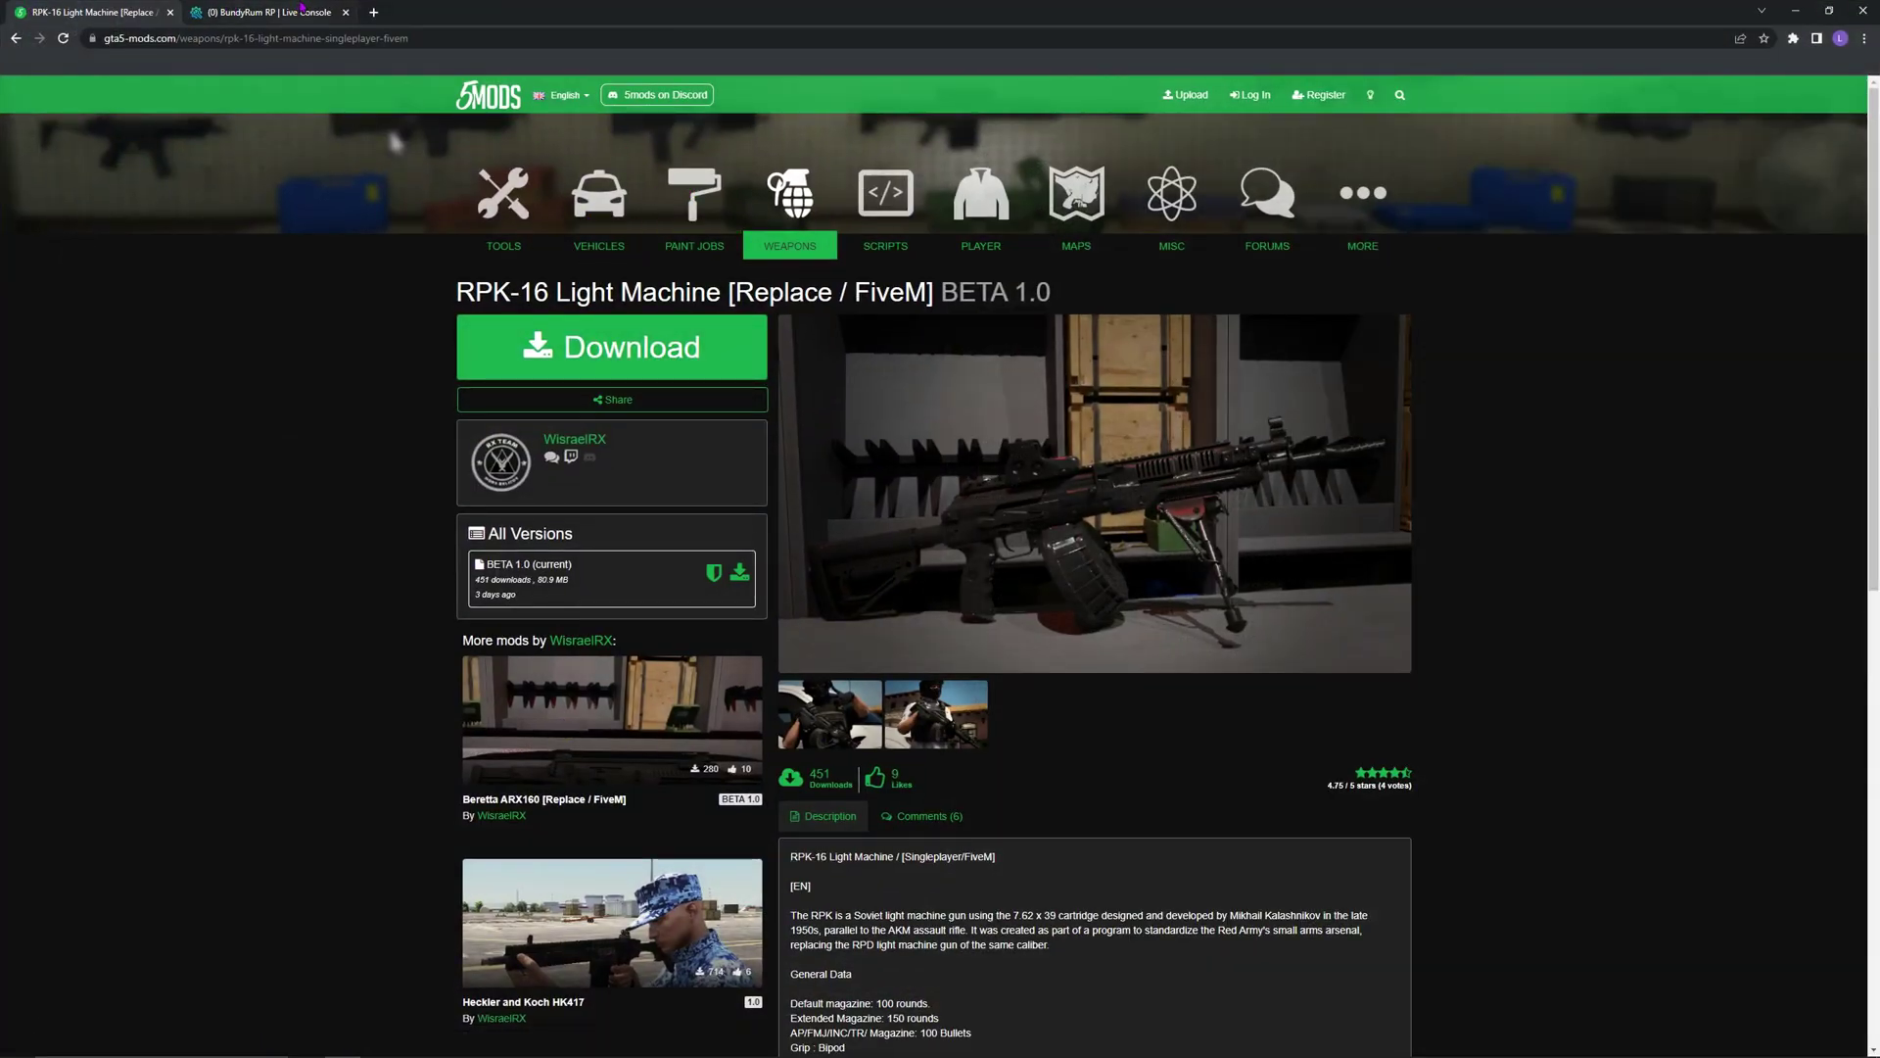
left_click(301, 8)
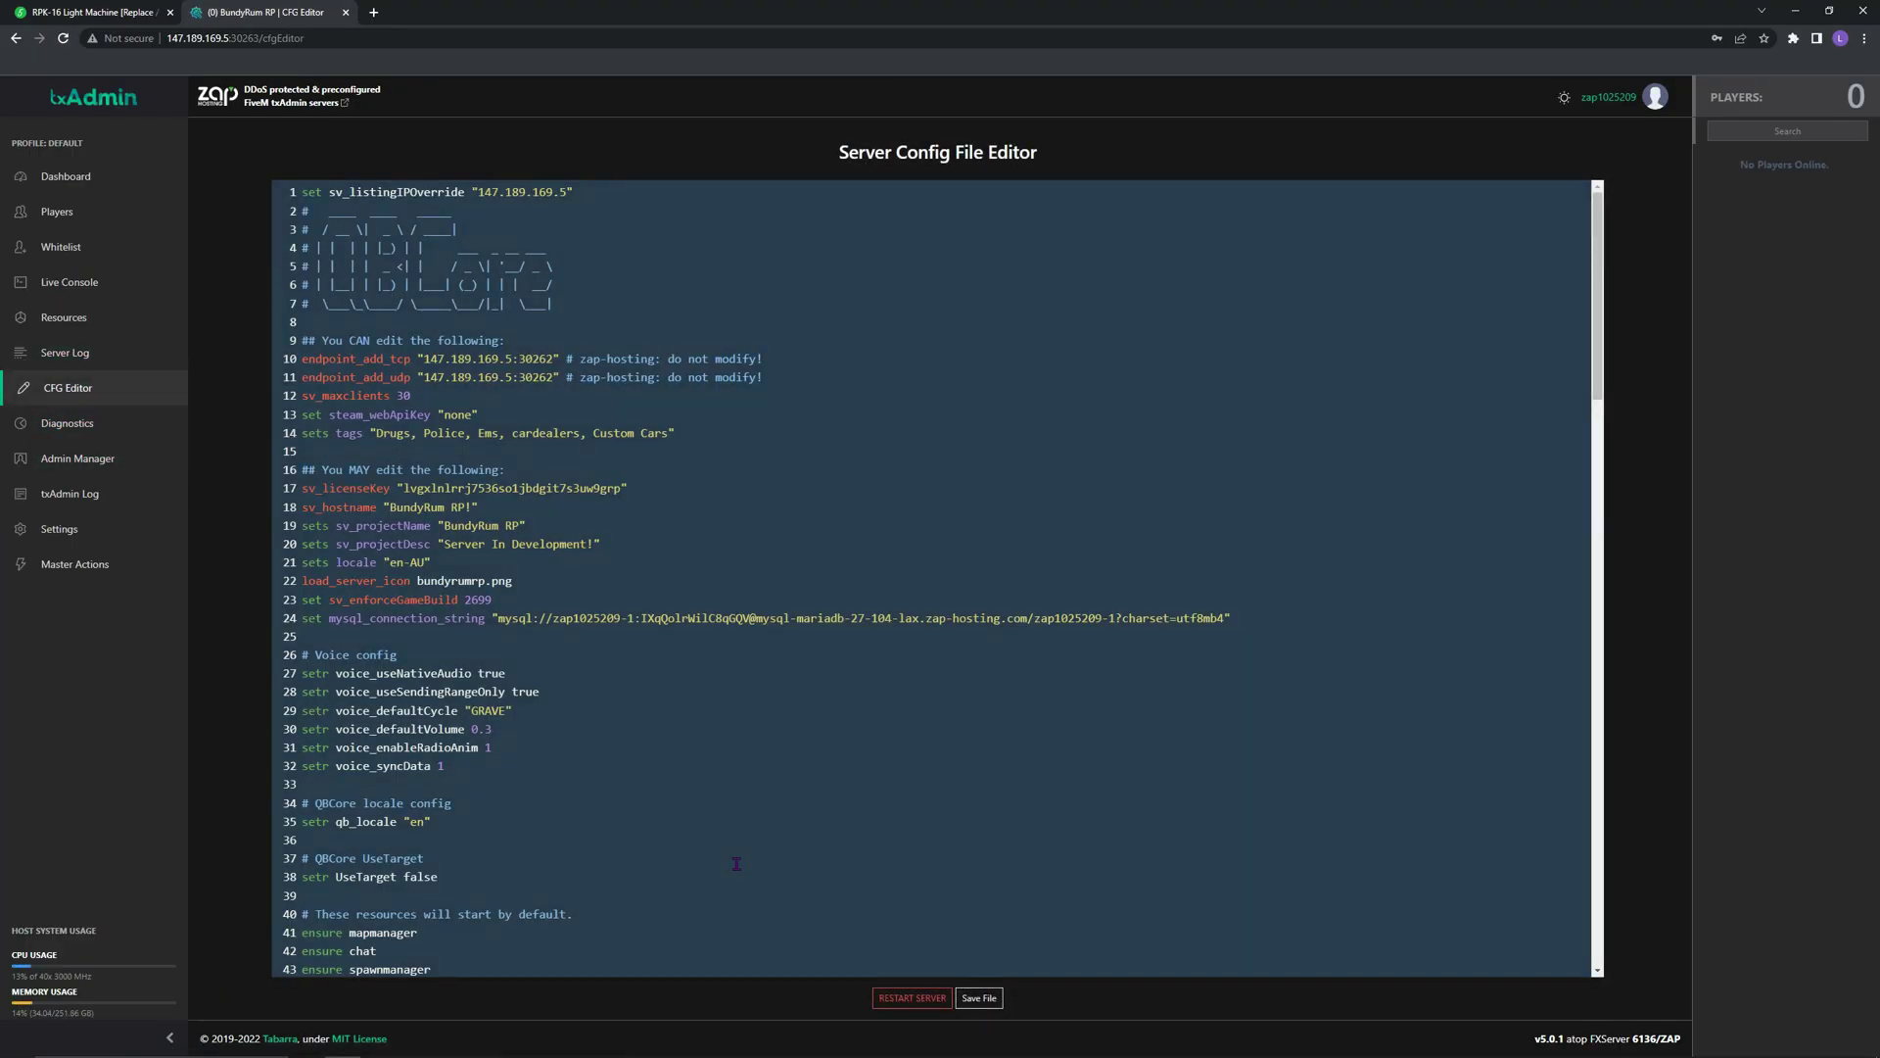
scroll(725, 862, "down", 14)
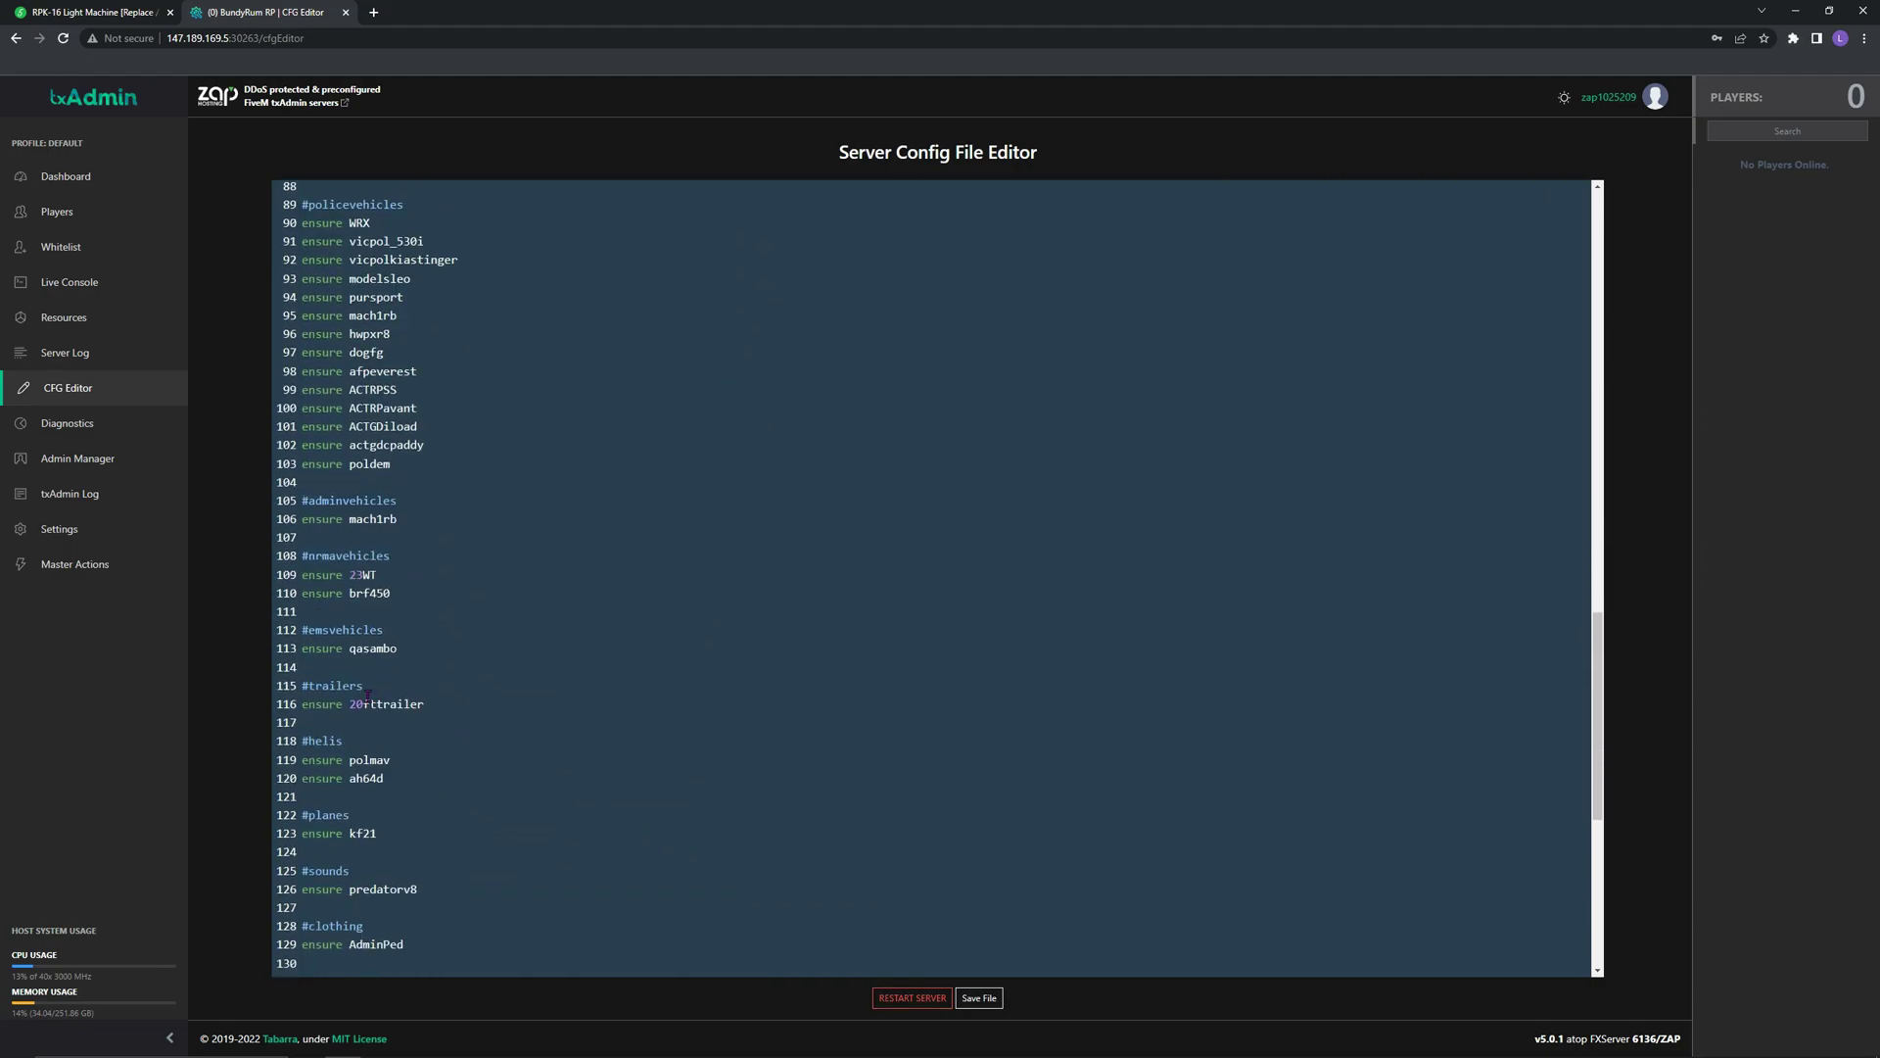
scroll(387, 697, "down", 3)
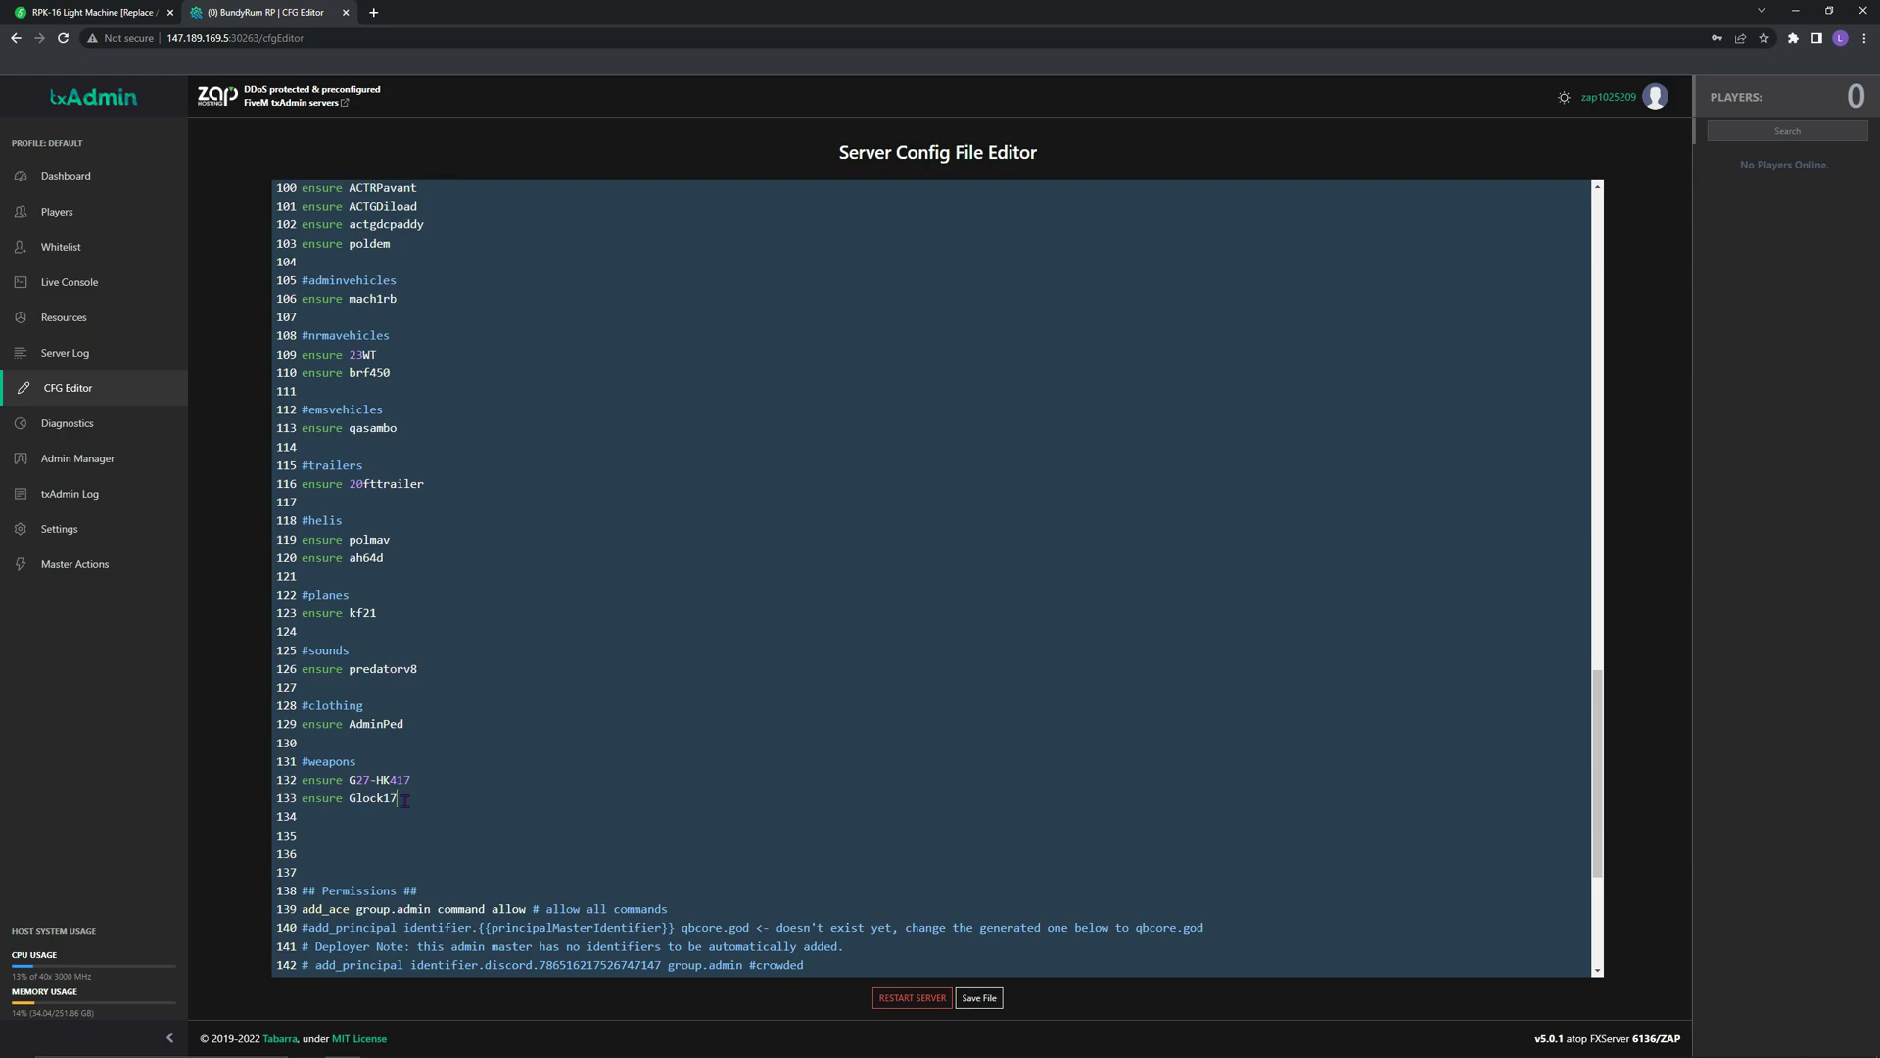
left_click(410, 801)
key("Return")
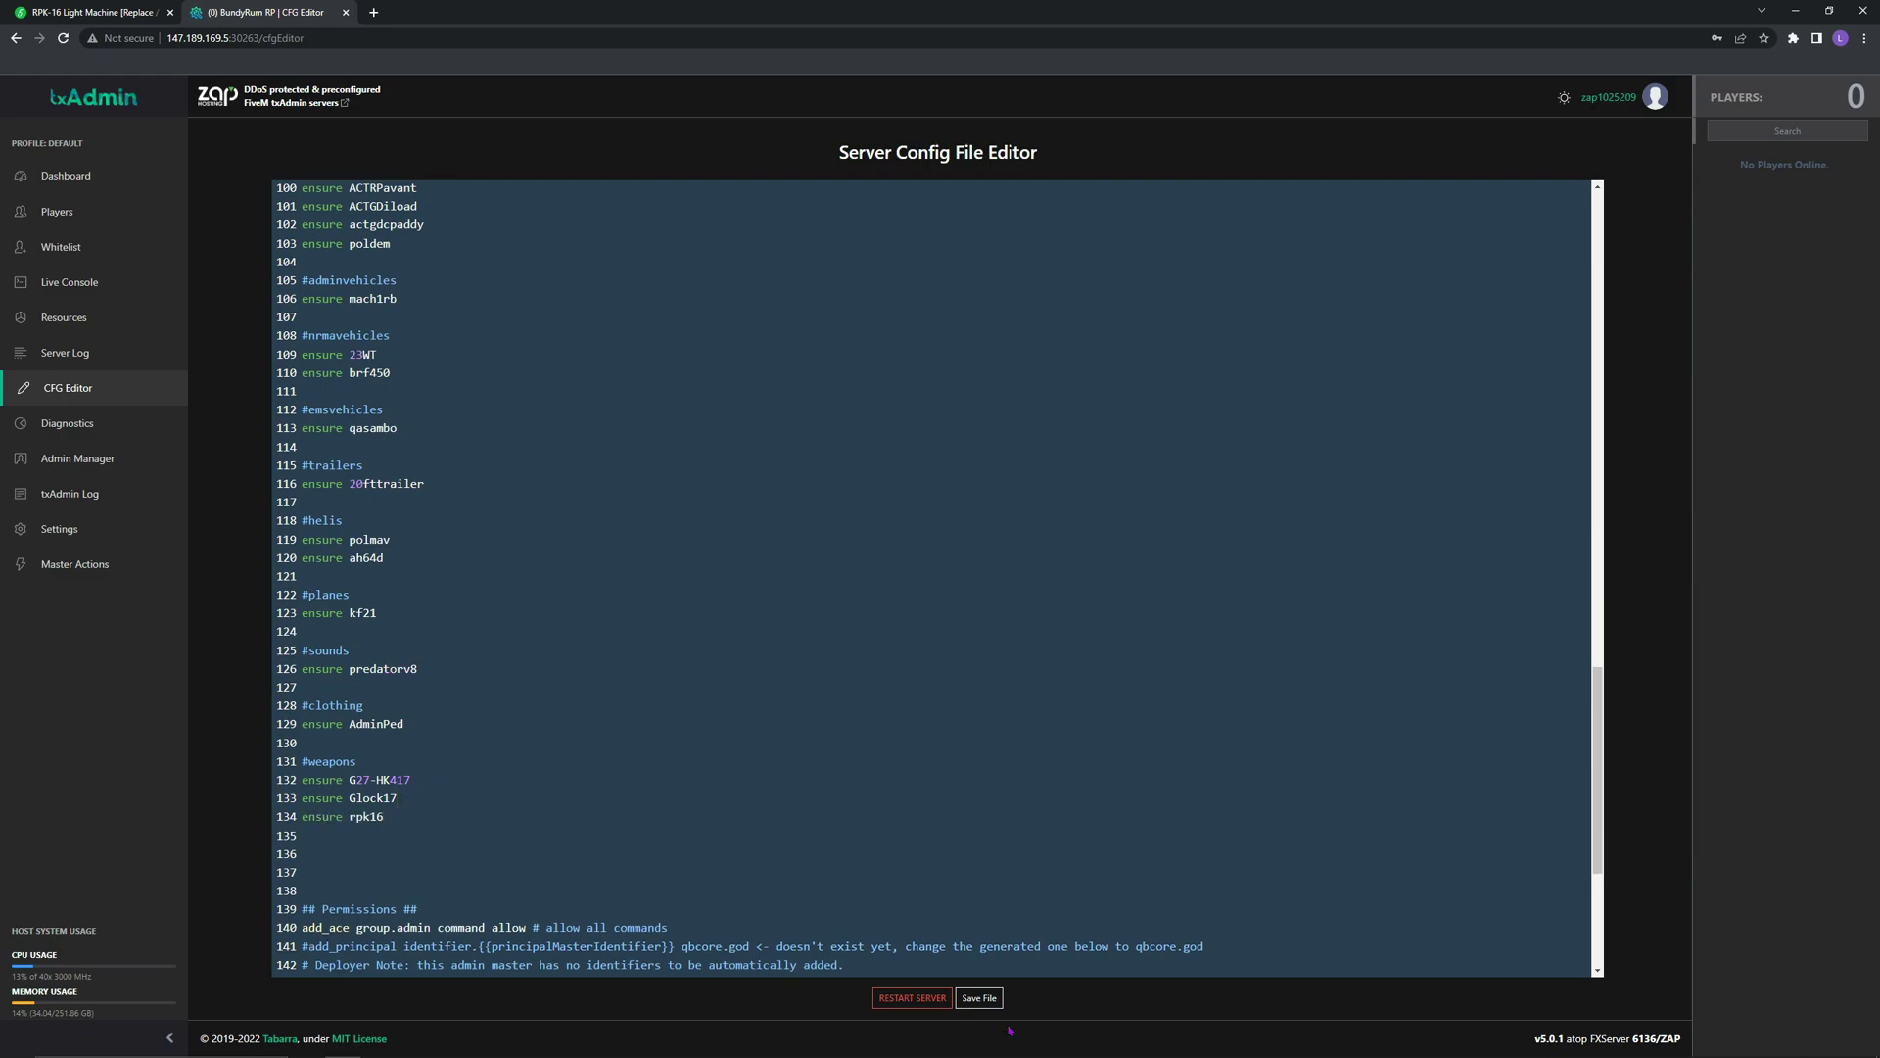
double_click(971, 999)
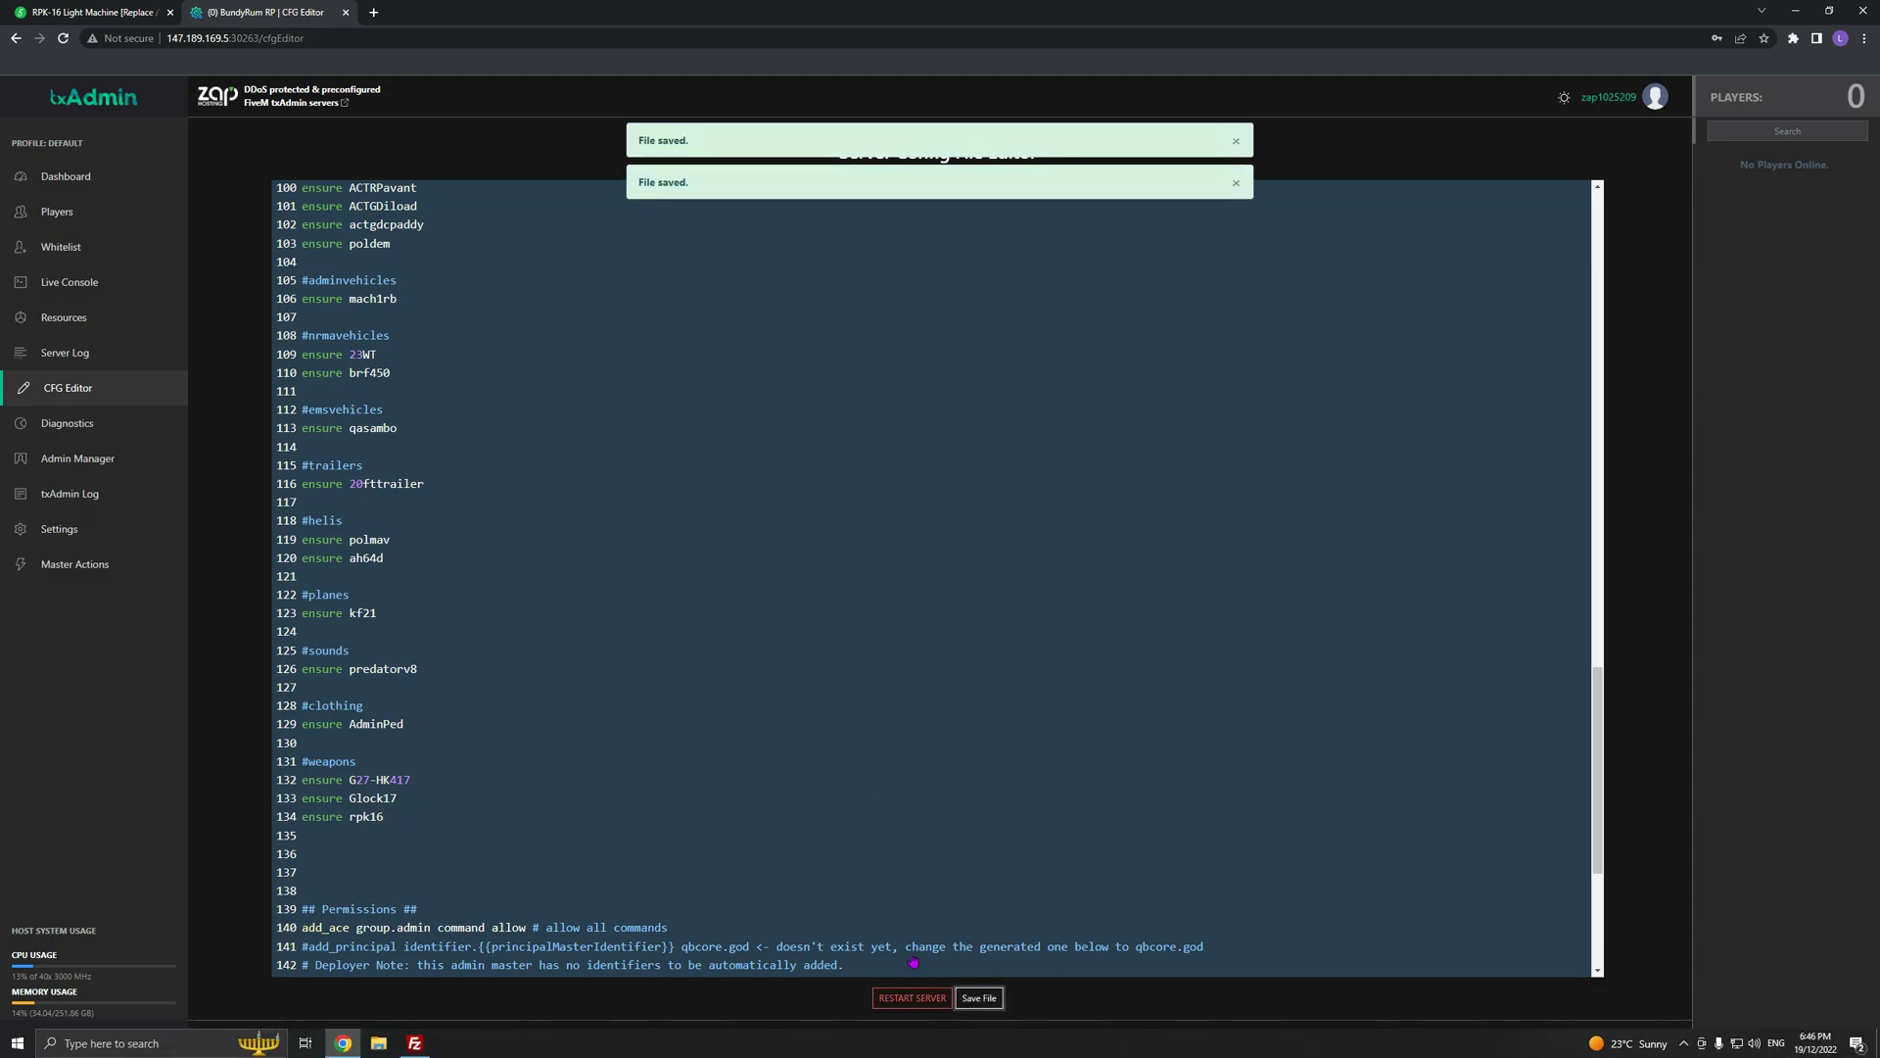
Step: Check the rpk16 upload in FileZilla and return to the txAdmin config editor in Chrome
left_click(414, 1043)
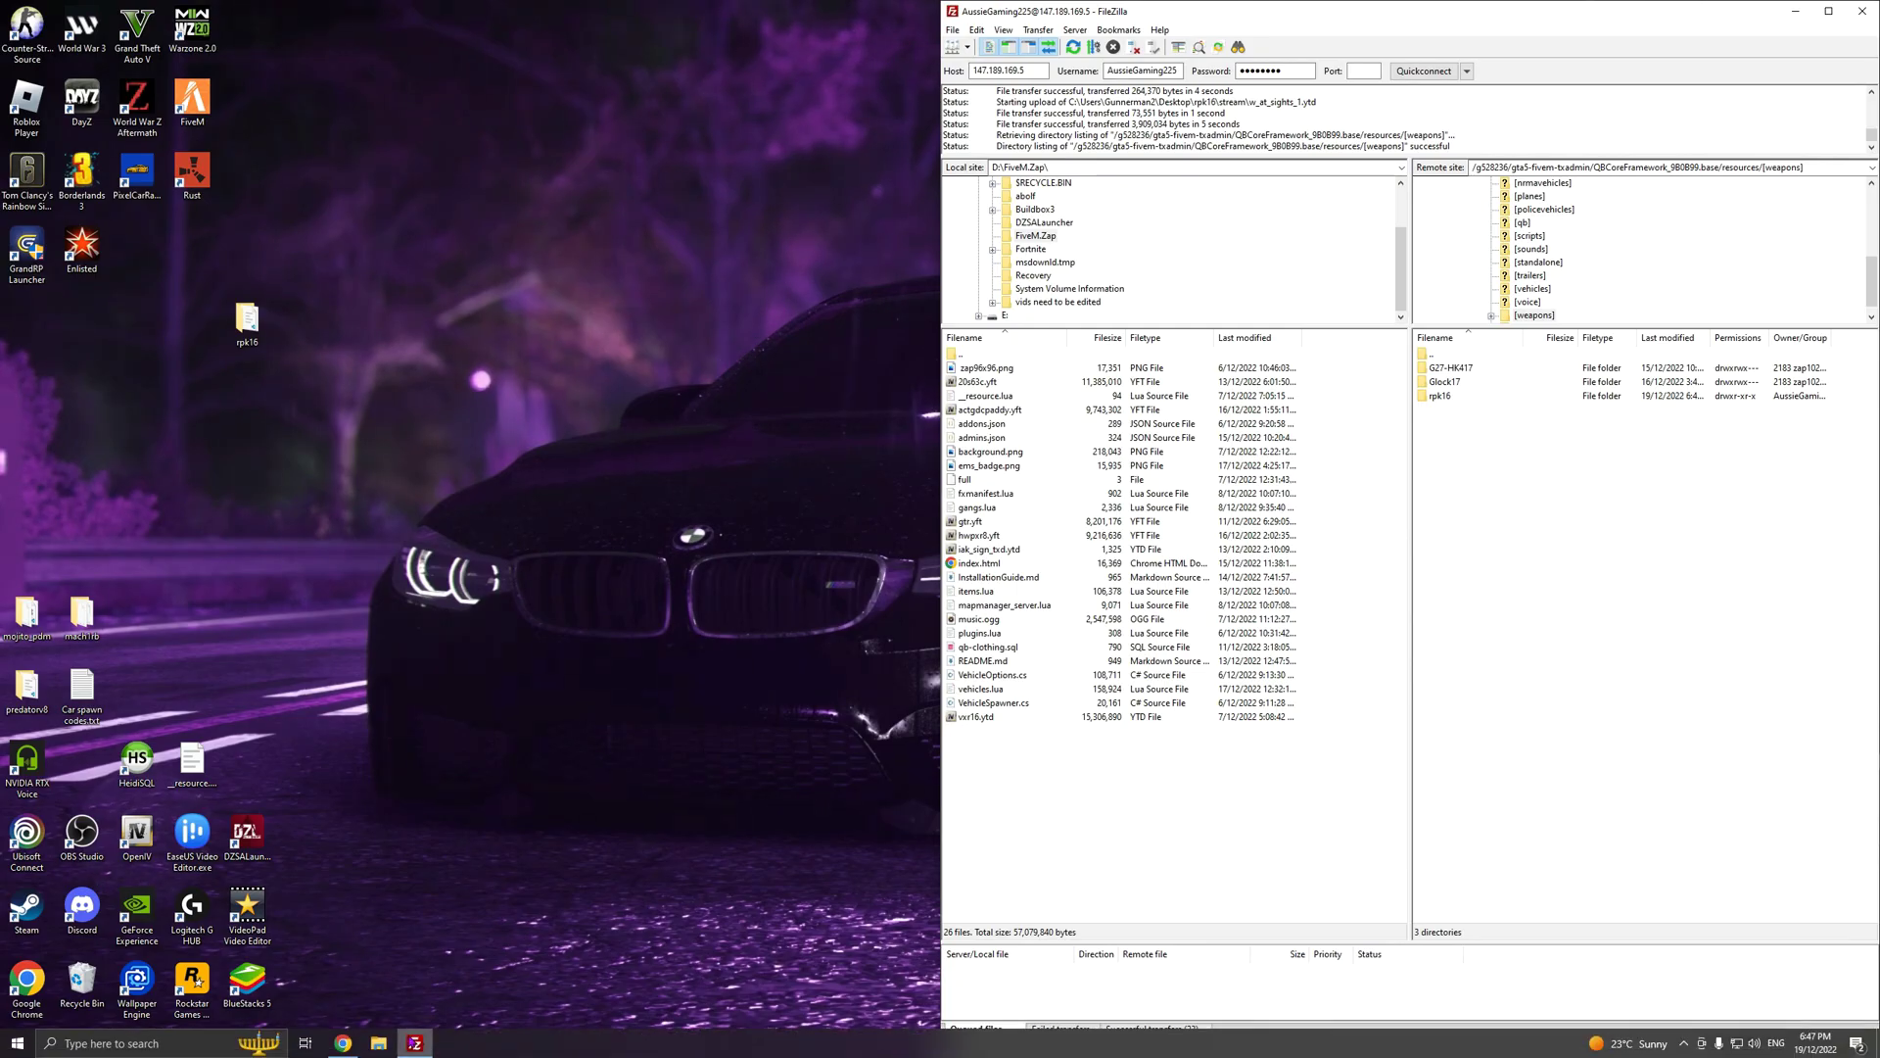
left_click(344, 1044)
left_click(285, 12)
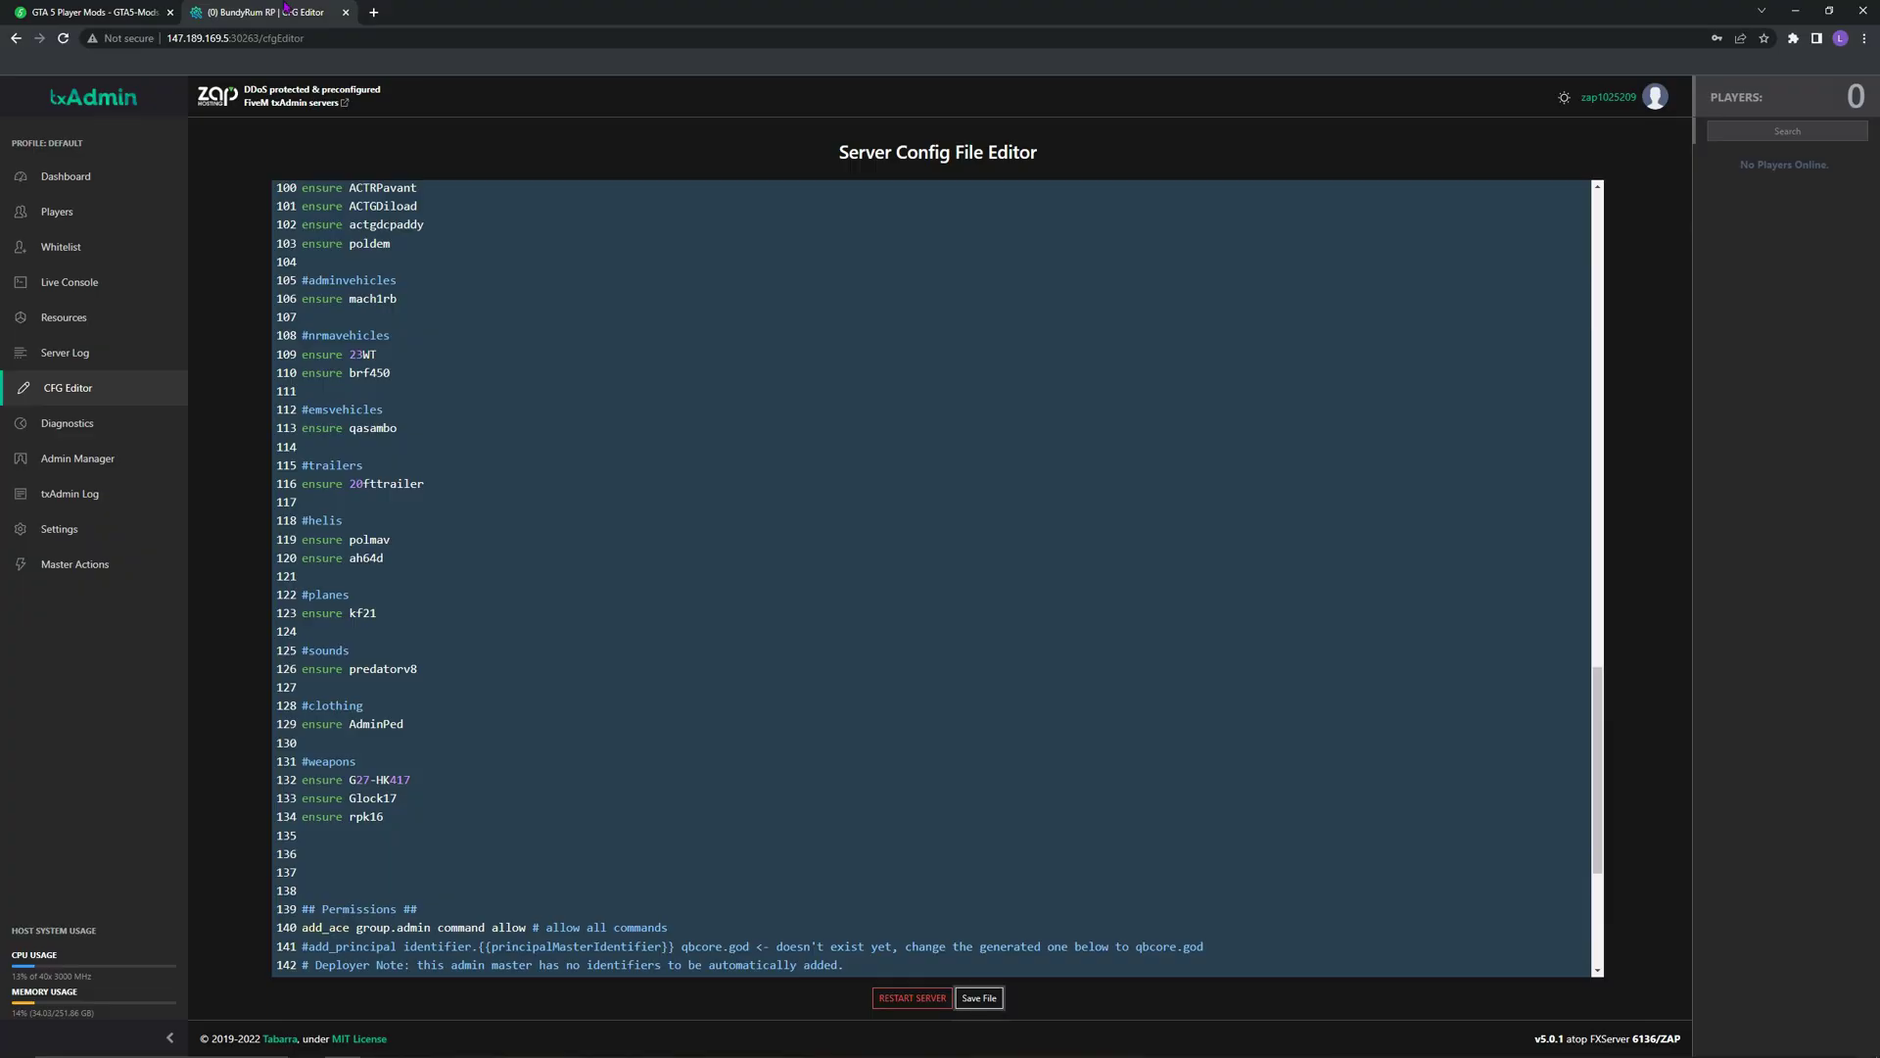
Step: Save the server config file again and restart the server, confirming the restart
left_click(979, 998)
left_click(912, 998)
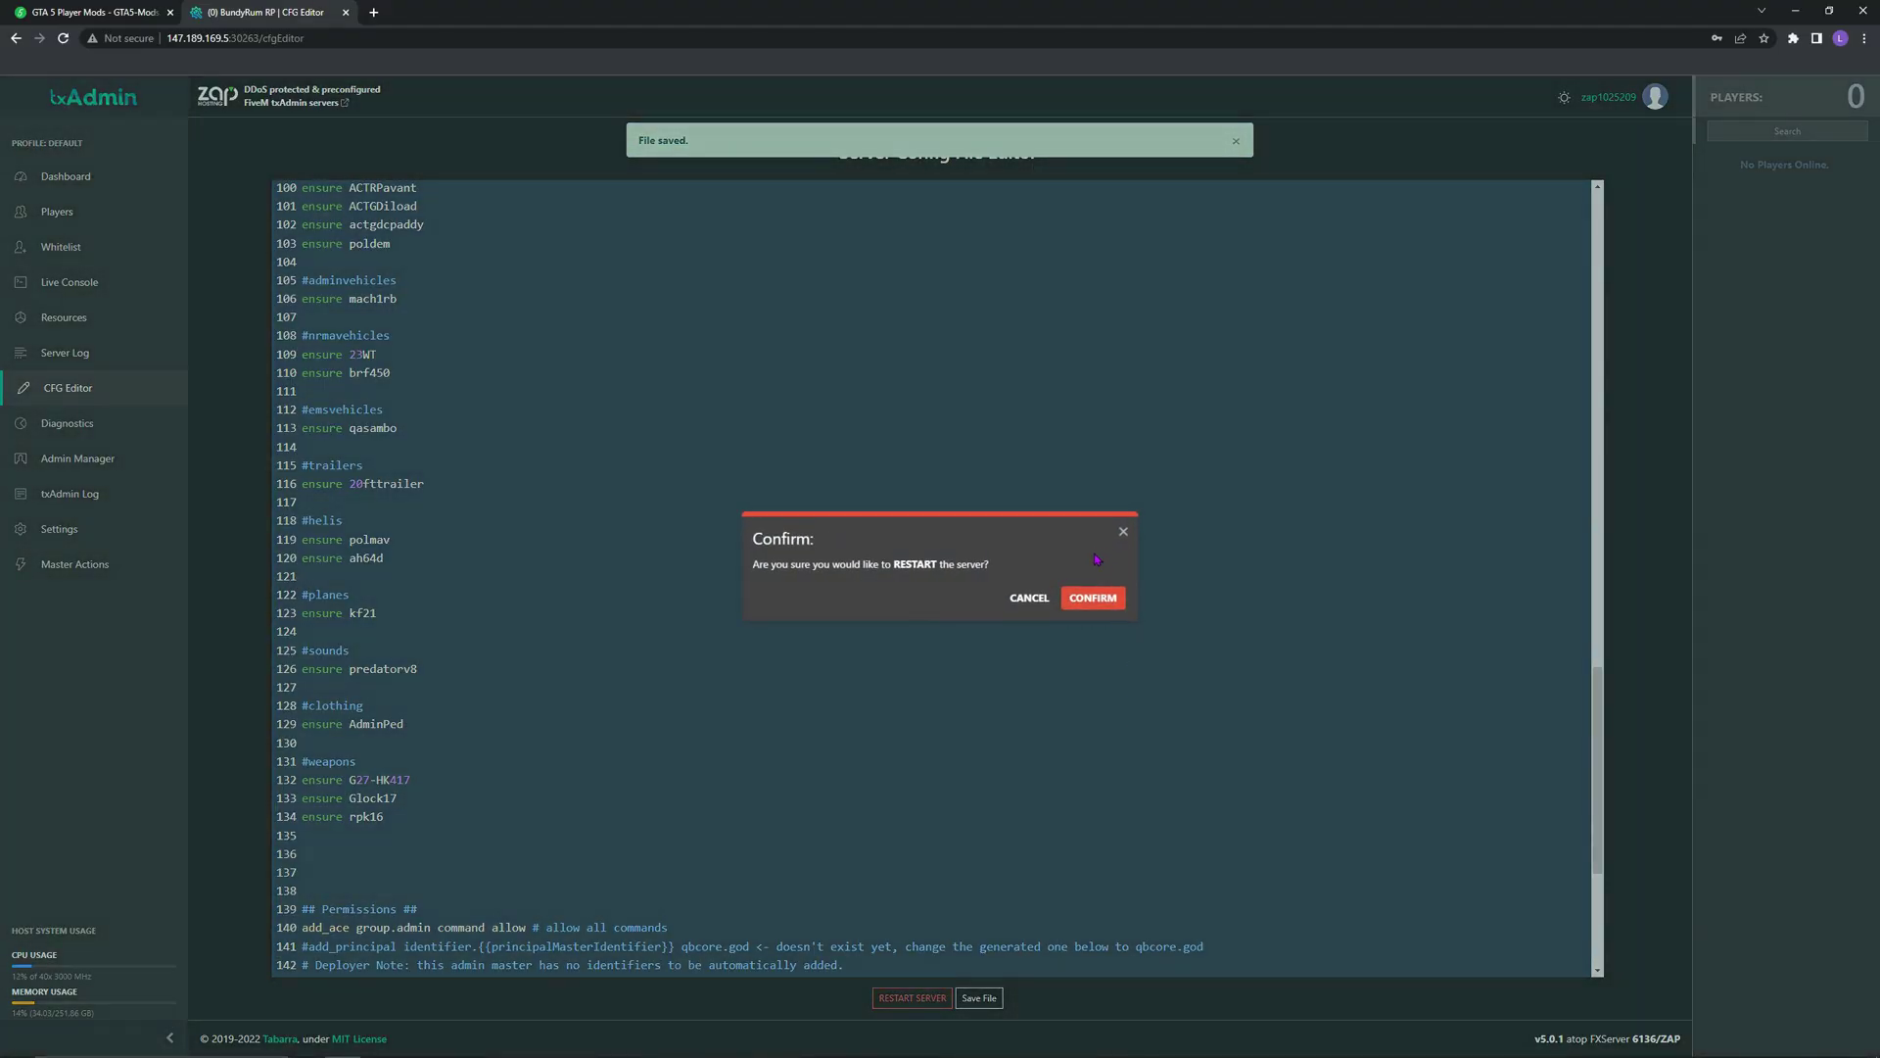
key("Return")
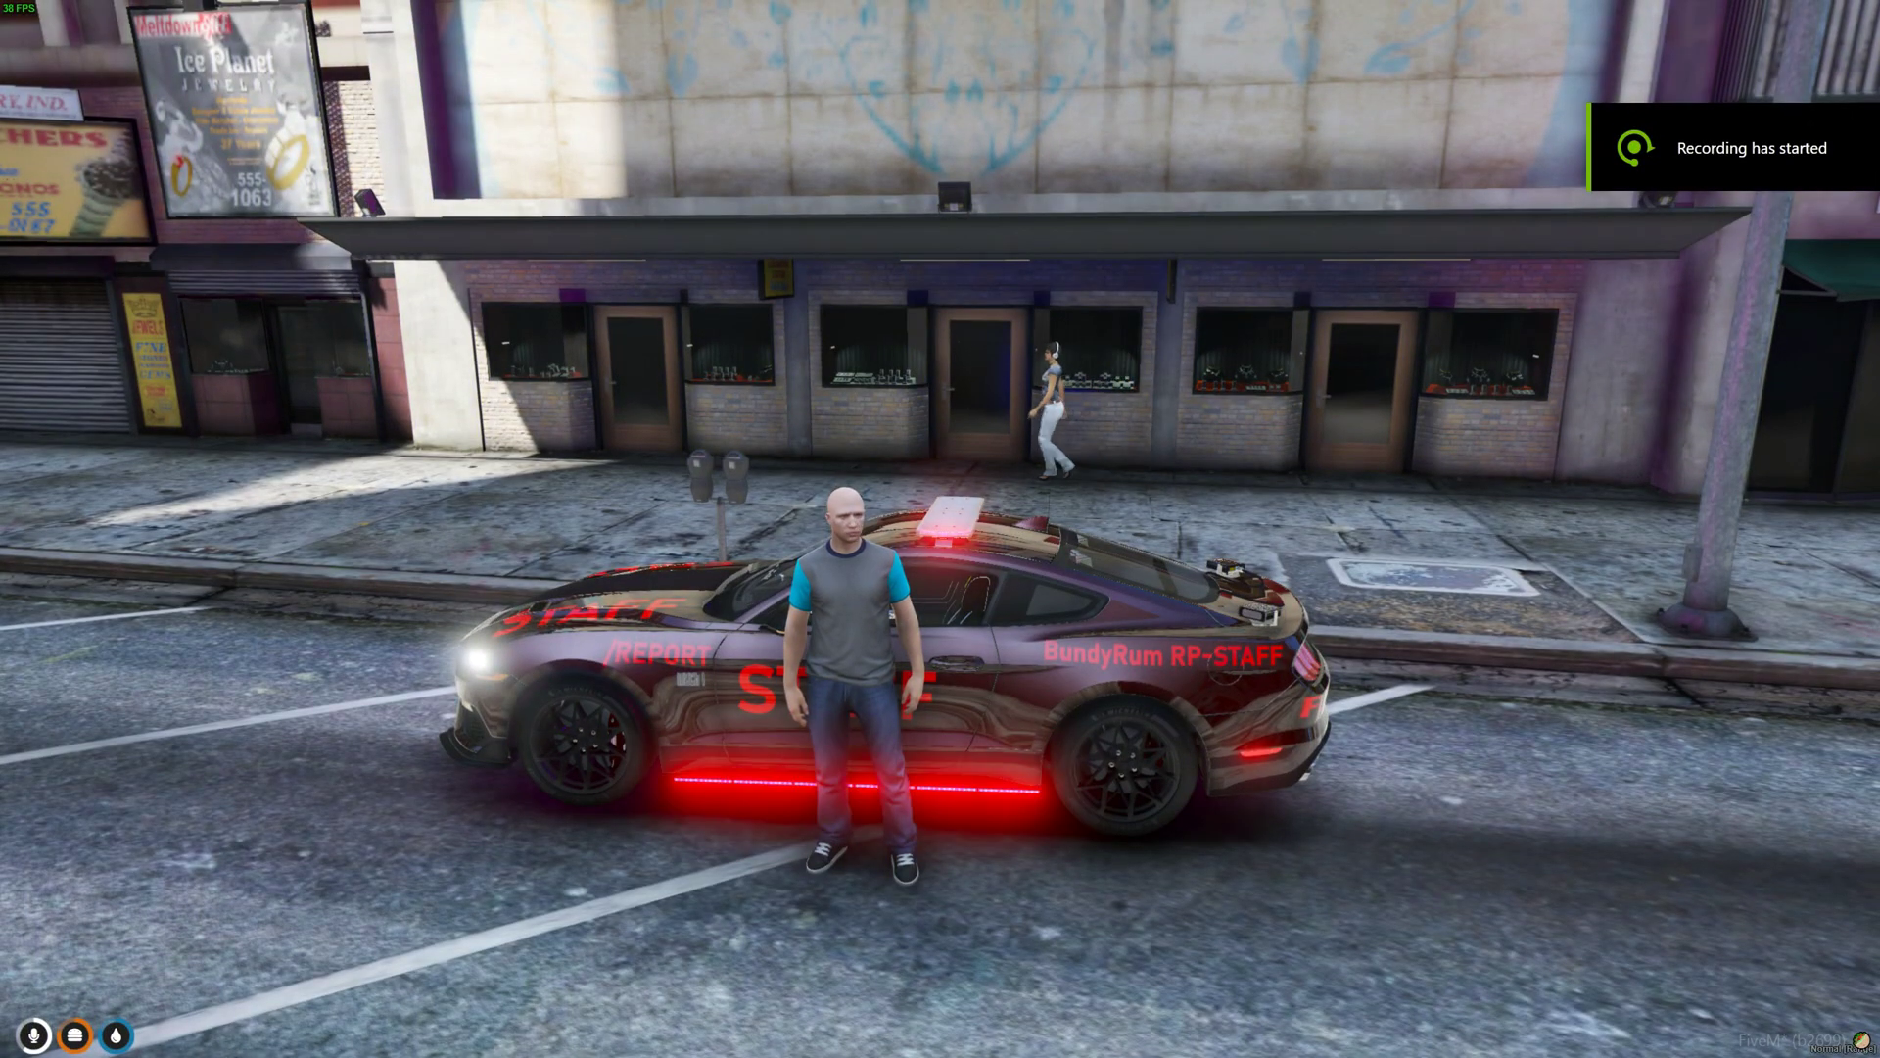
Step: Open the in-game admin menu with the chat command /admin
key("t")
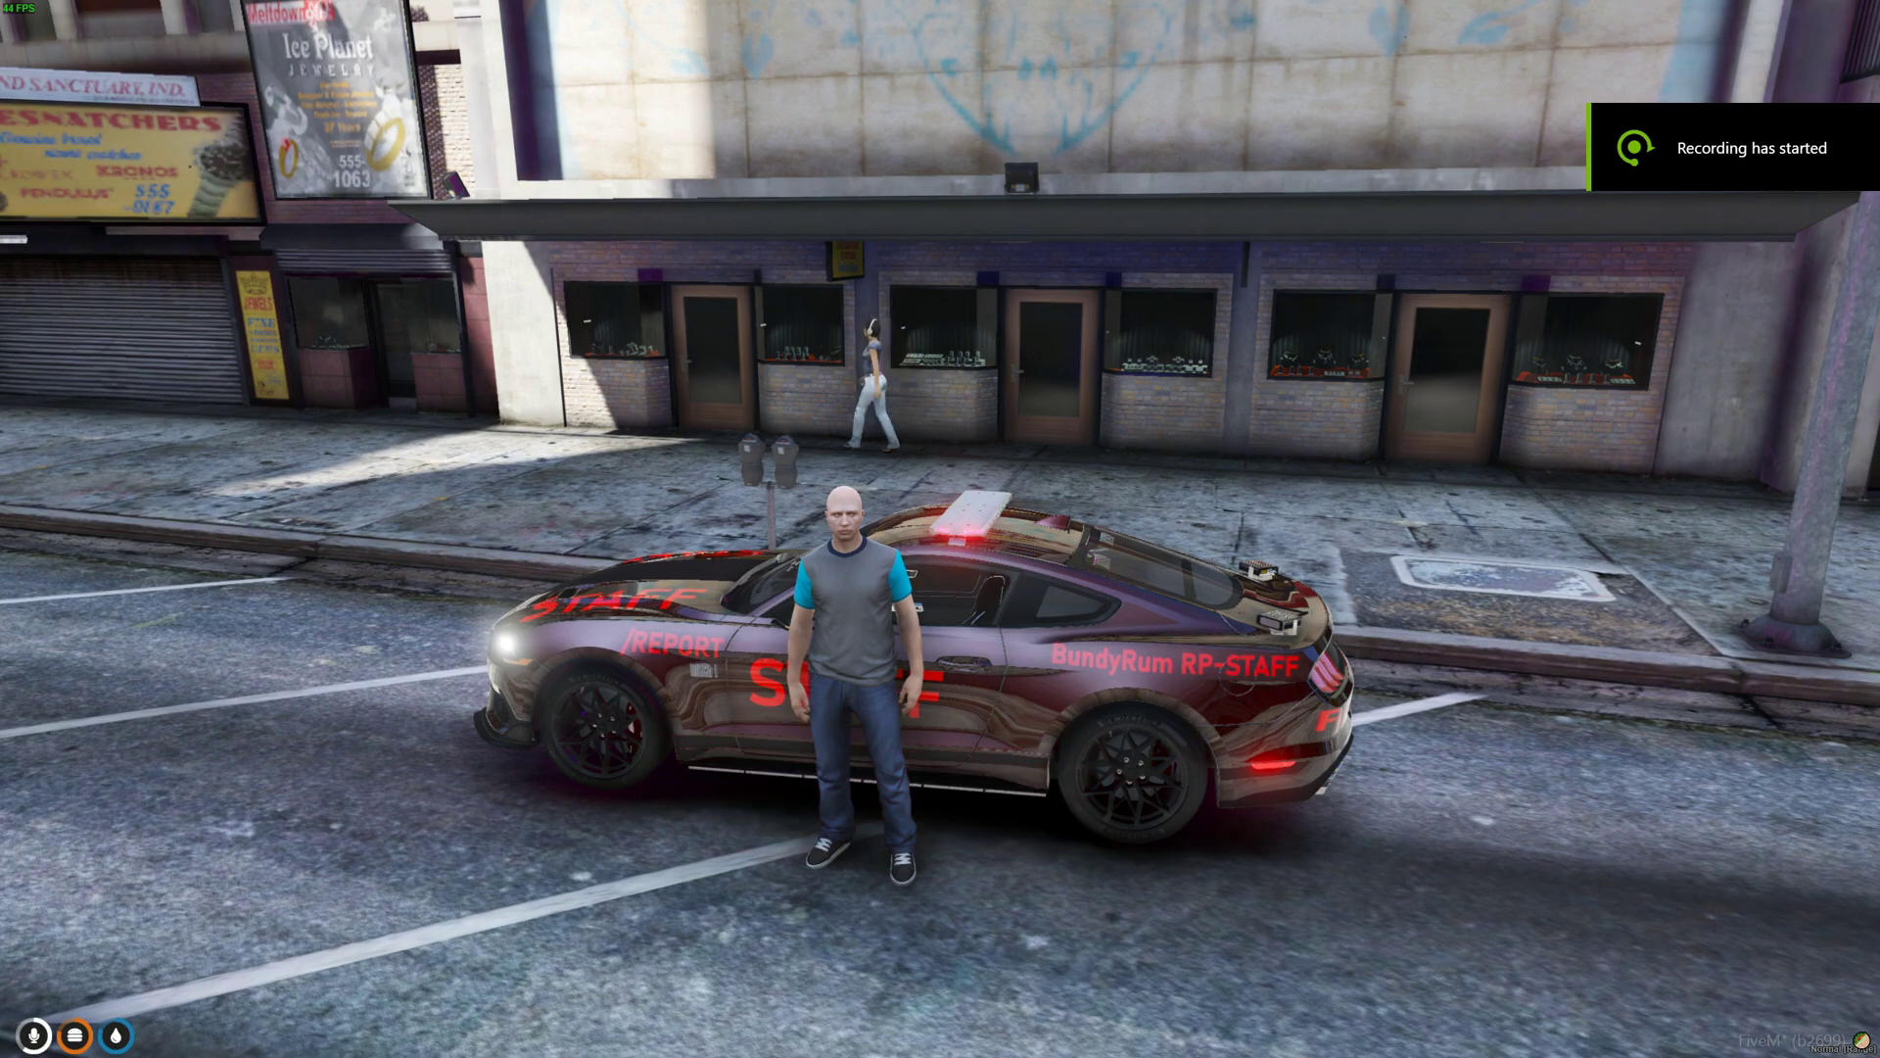
type("/")
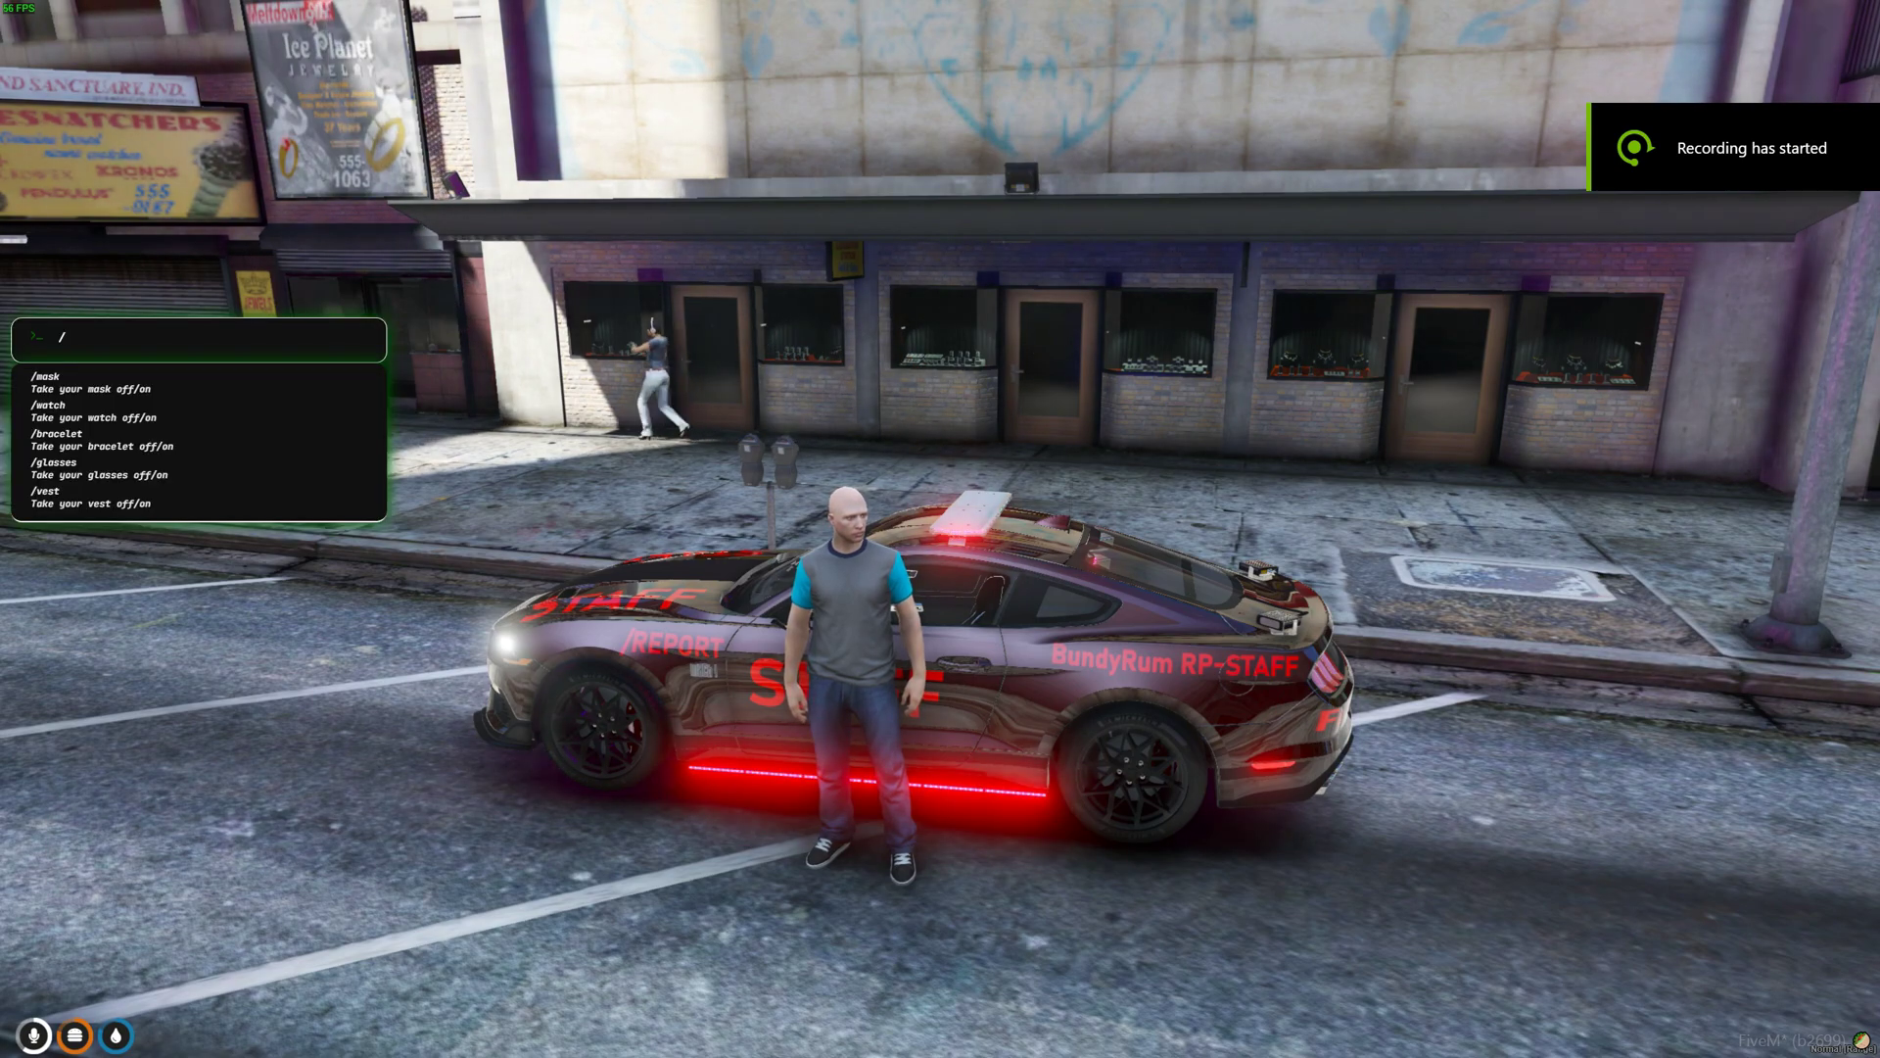
type("admin")
key("Return")
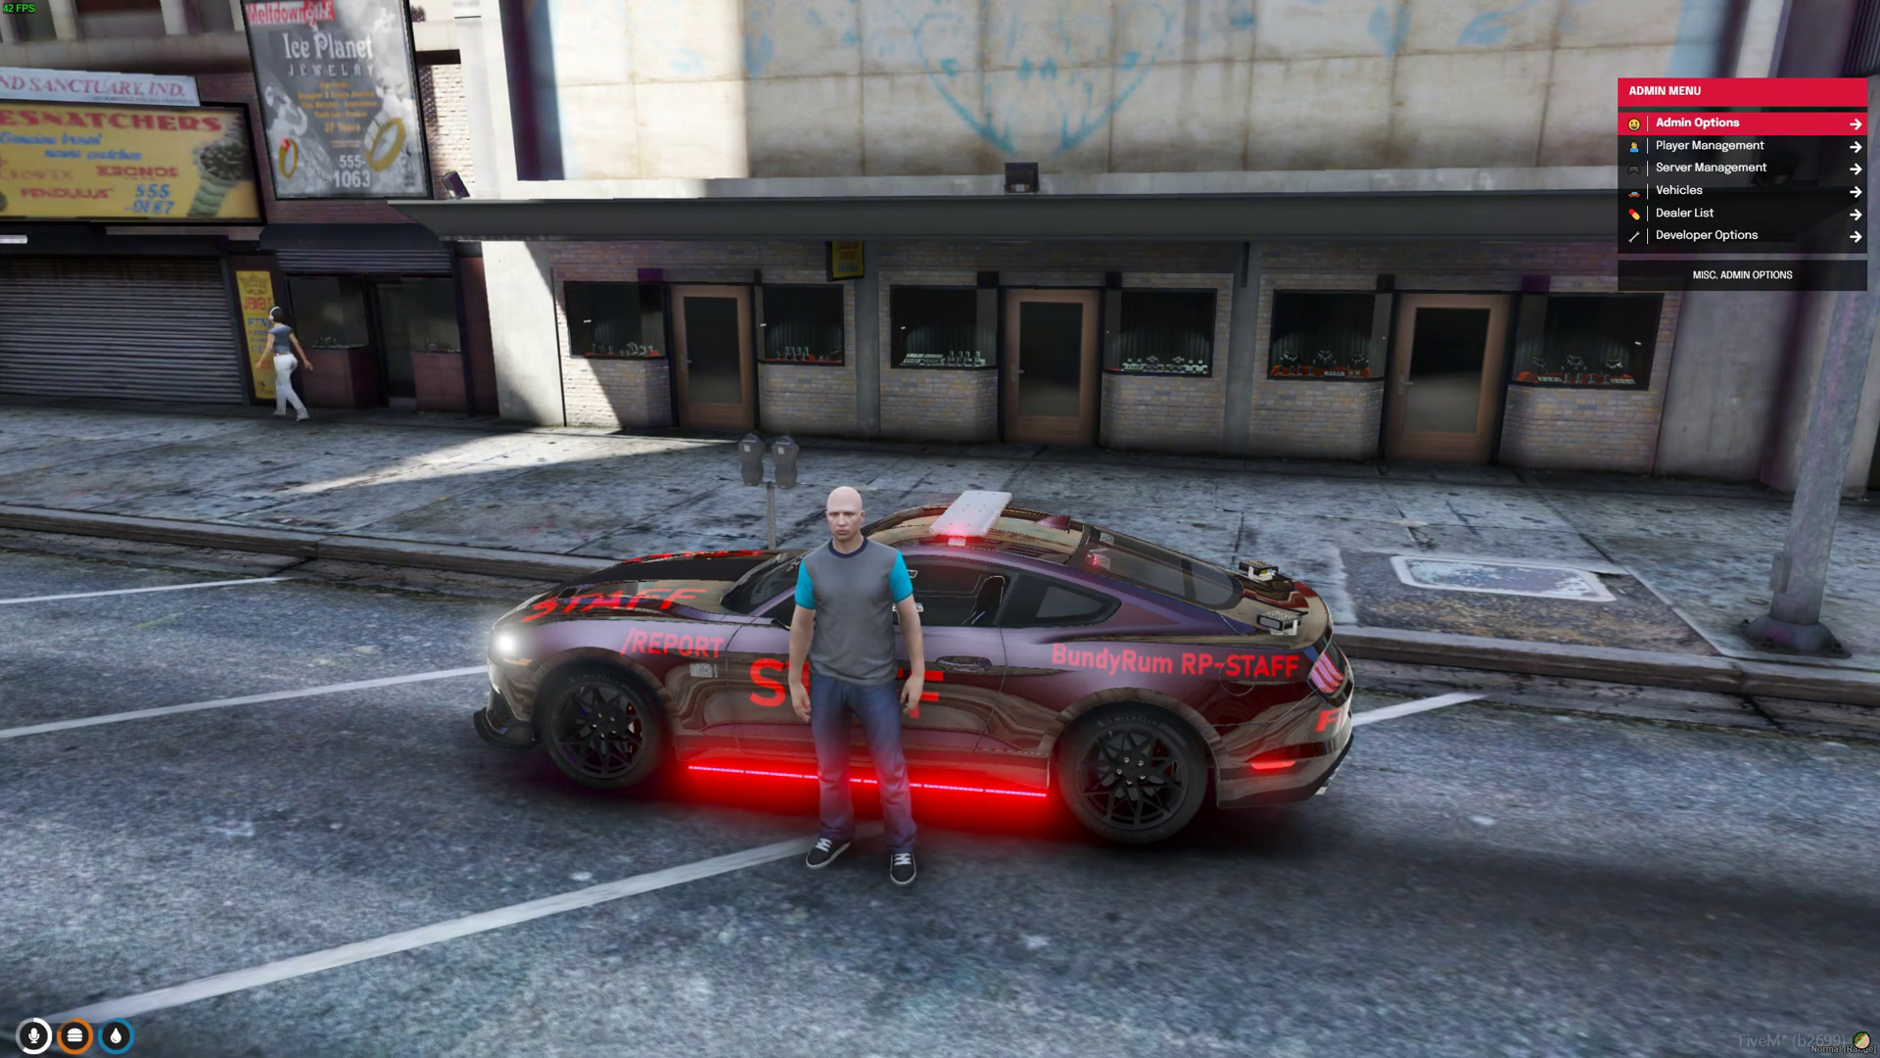
type("t/giveitem 1")
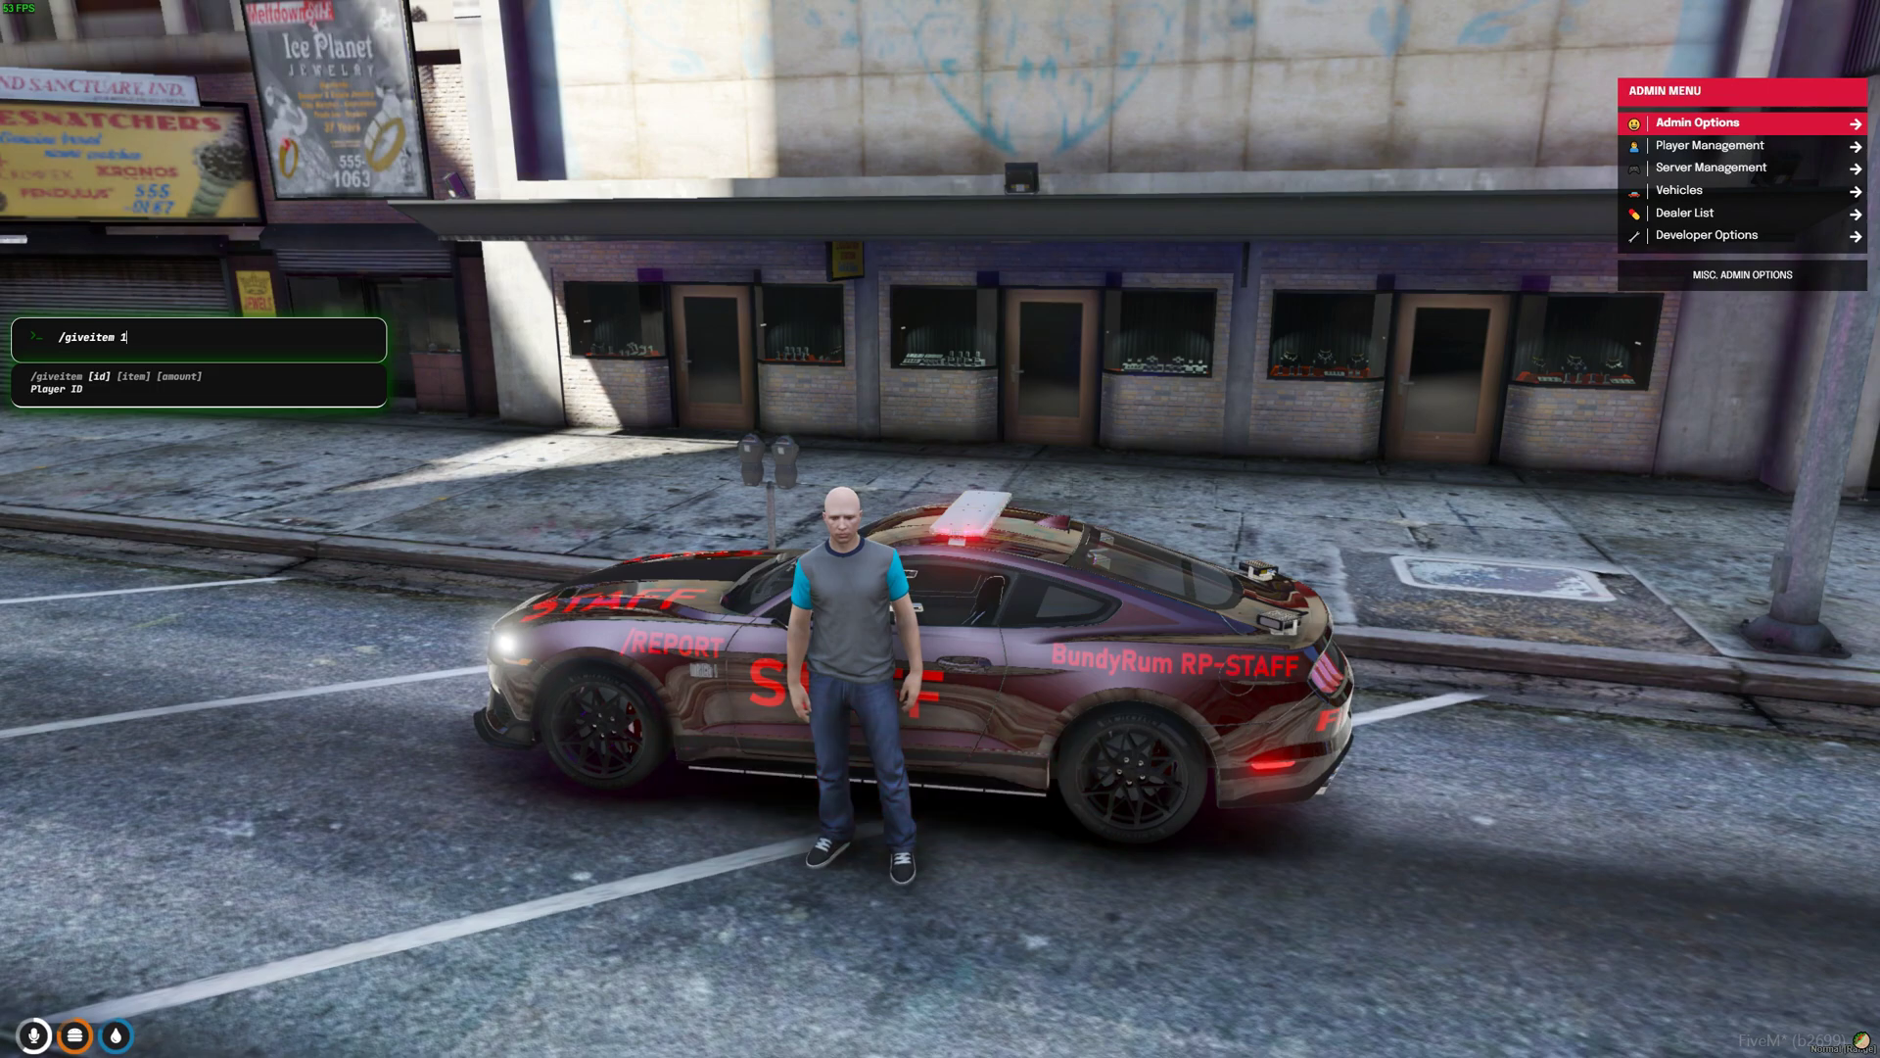
key("BackSpace")
key("BackSpace")
key("BackSpace")
key("BackSpace")
key("BackSpace")
key("BackSpace")
key("BackSpace")
key("BackSpace")
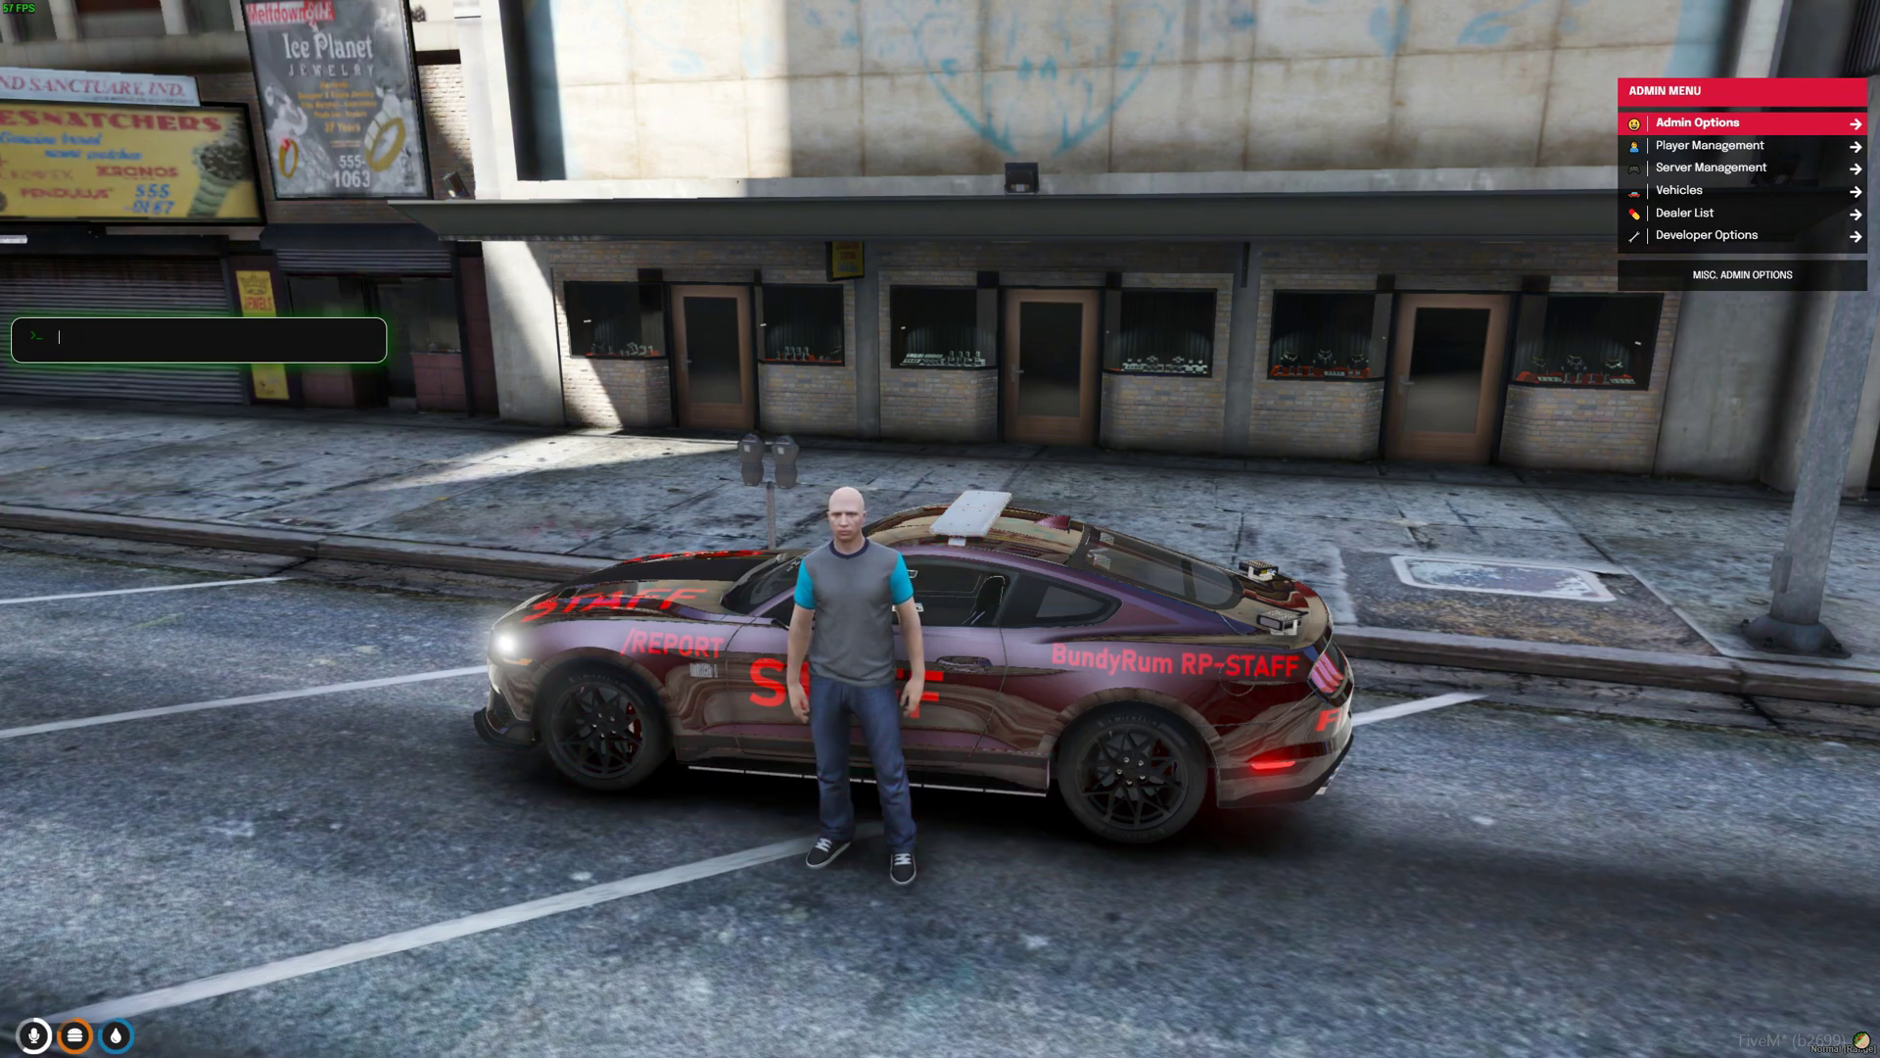
key("Escape")
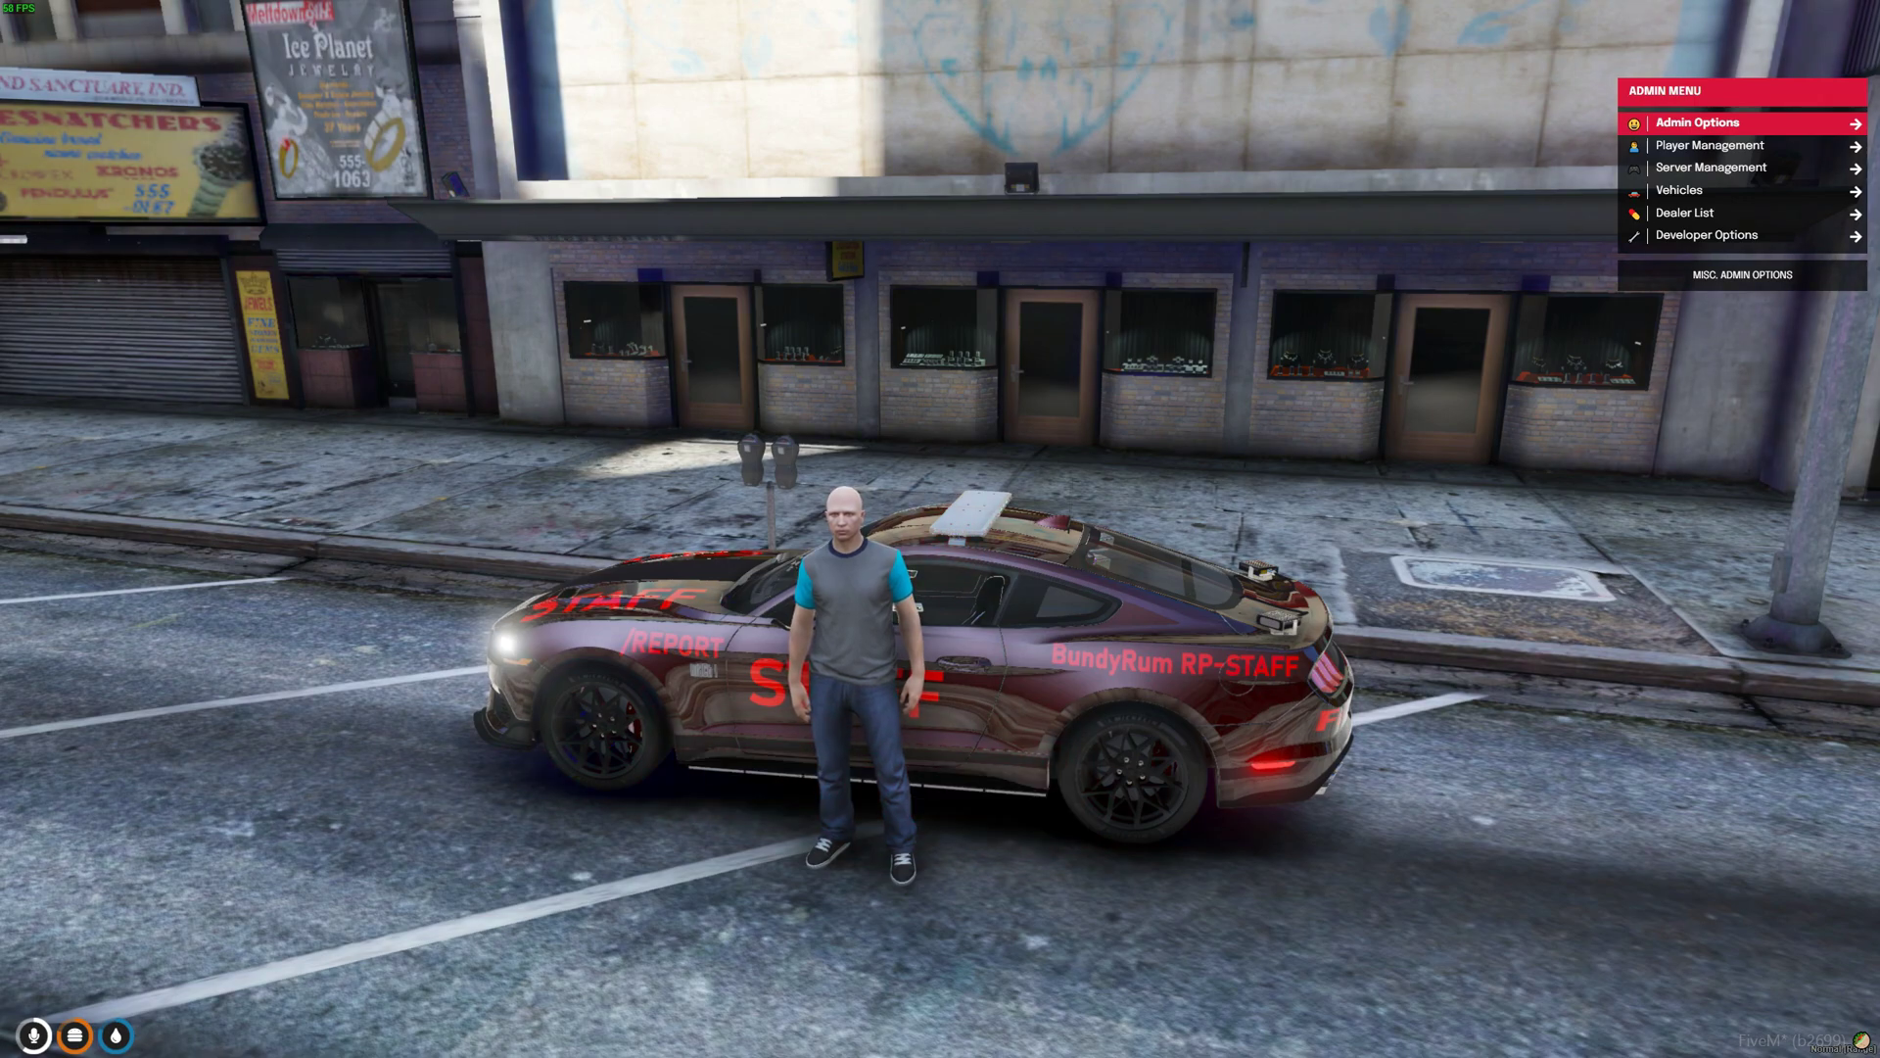
Step: Go into the admin options and open the Spawn Weapons list
key("Down")
key("Down")
key("Down")
key("Up")
key("Up")
key("Up")
key("Return")
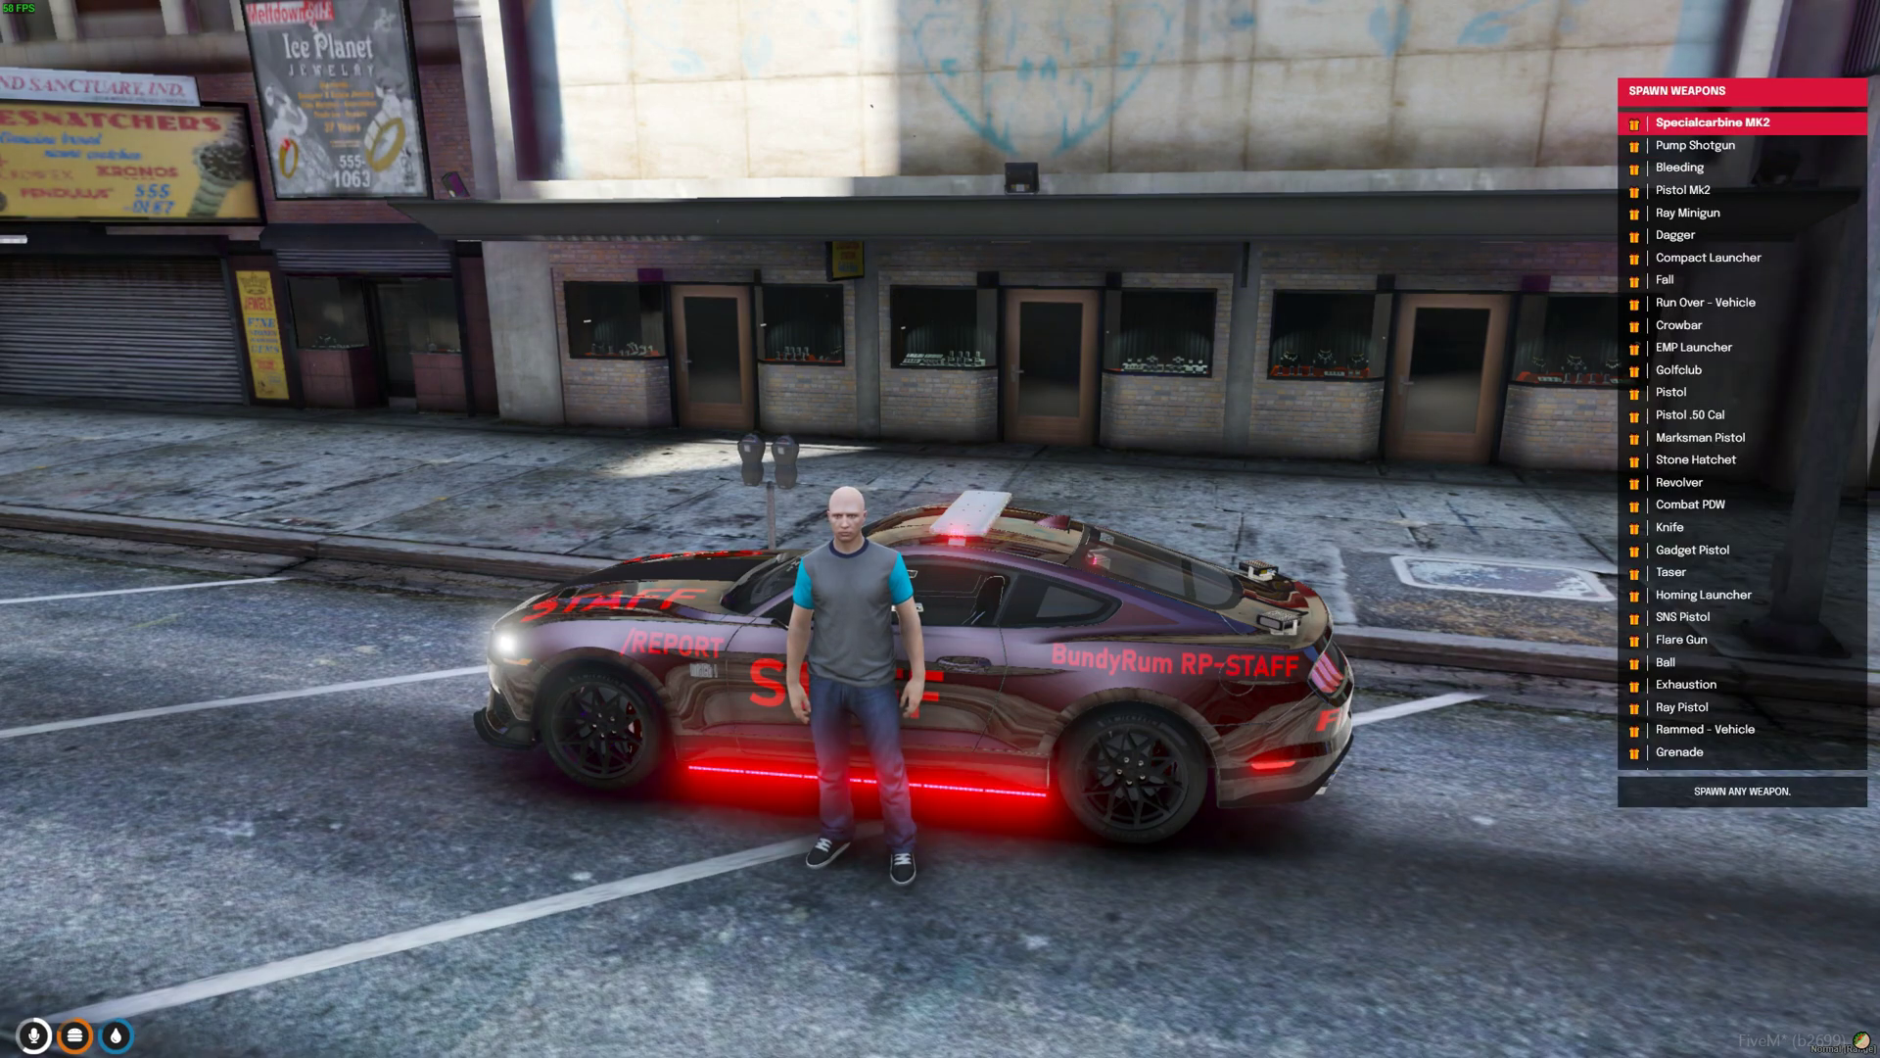
Step: Find Assault Rifle MK2 in the weapon list and spawn it for the character
key("Down")
key("Down")
key("Down")
key("Down")
key("Down")
key("Down")
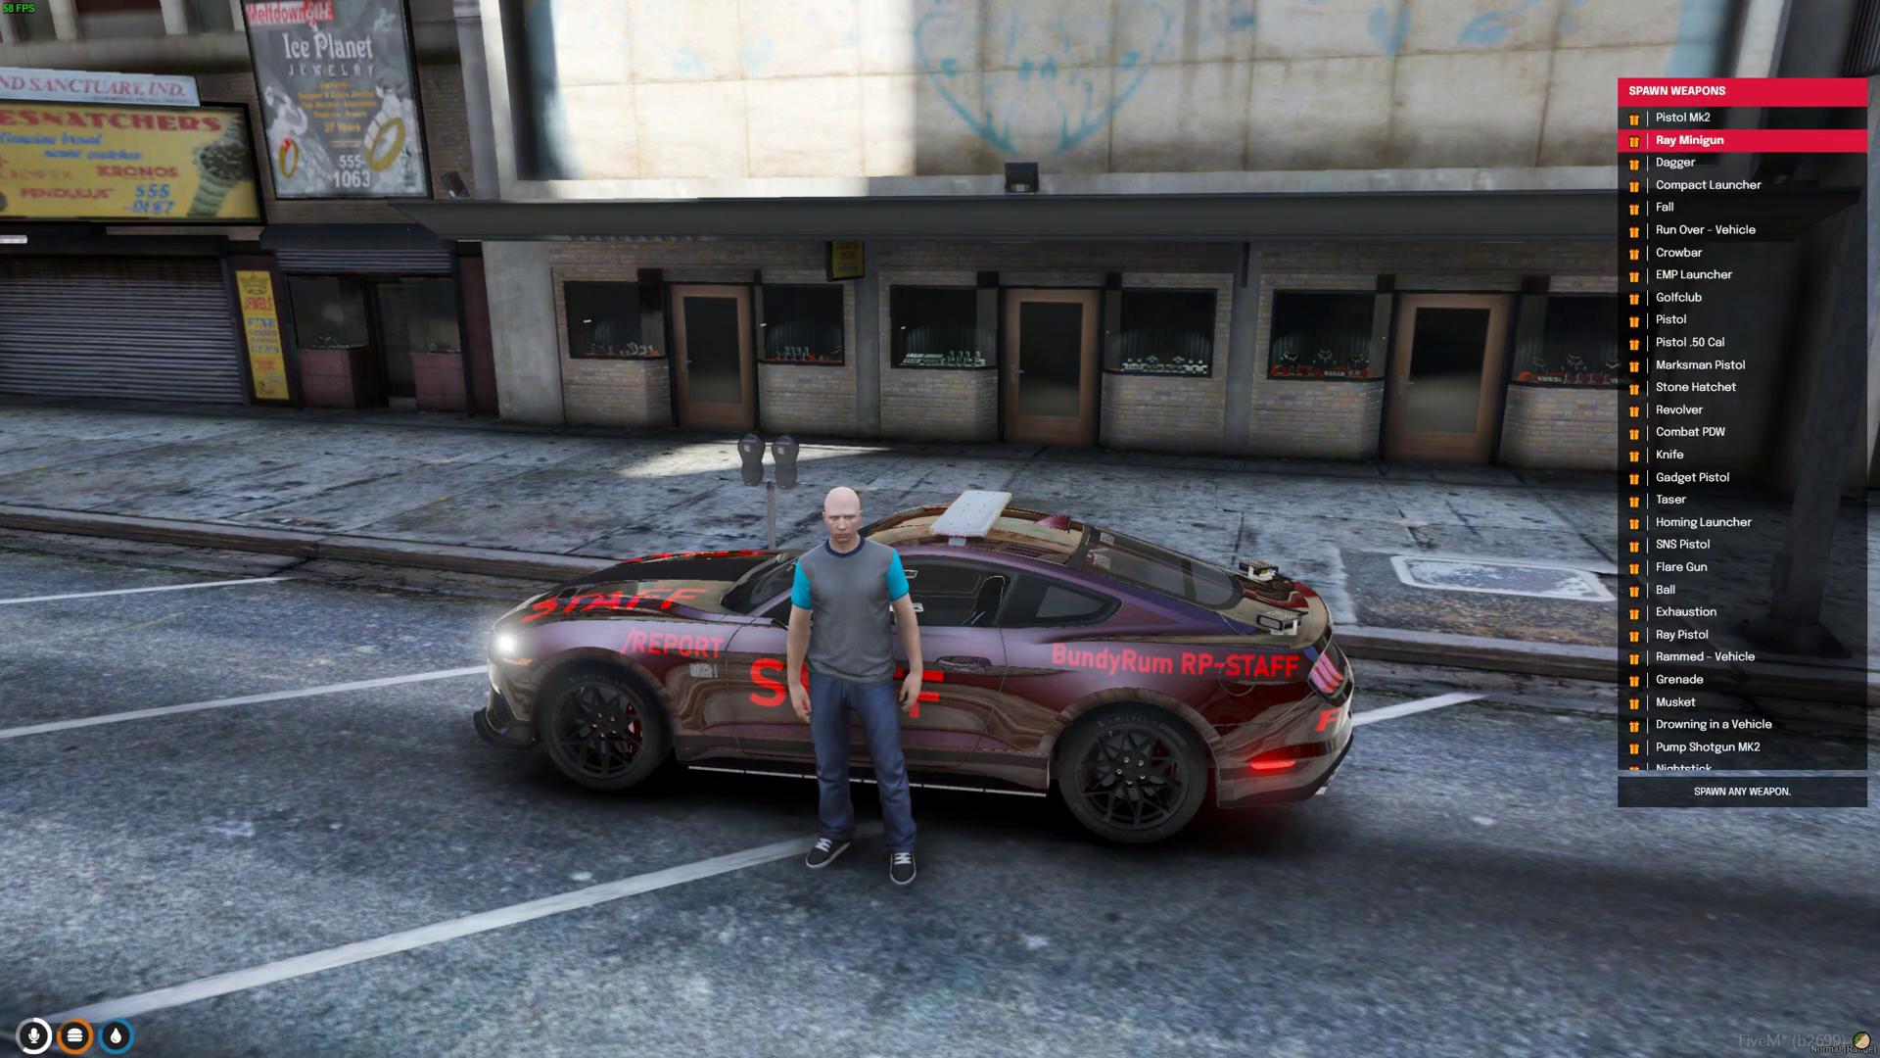
key("Down")
key("Down")
key("Down")
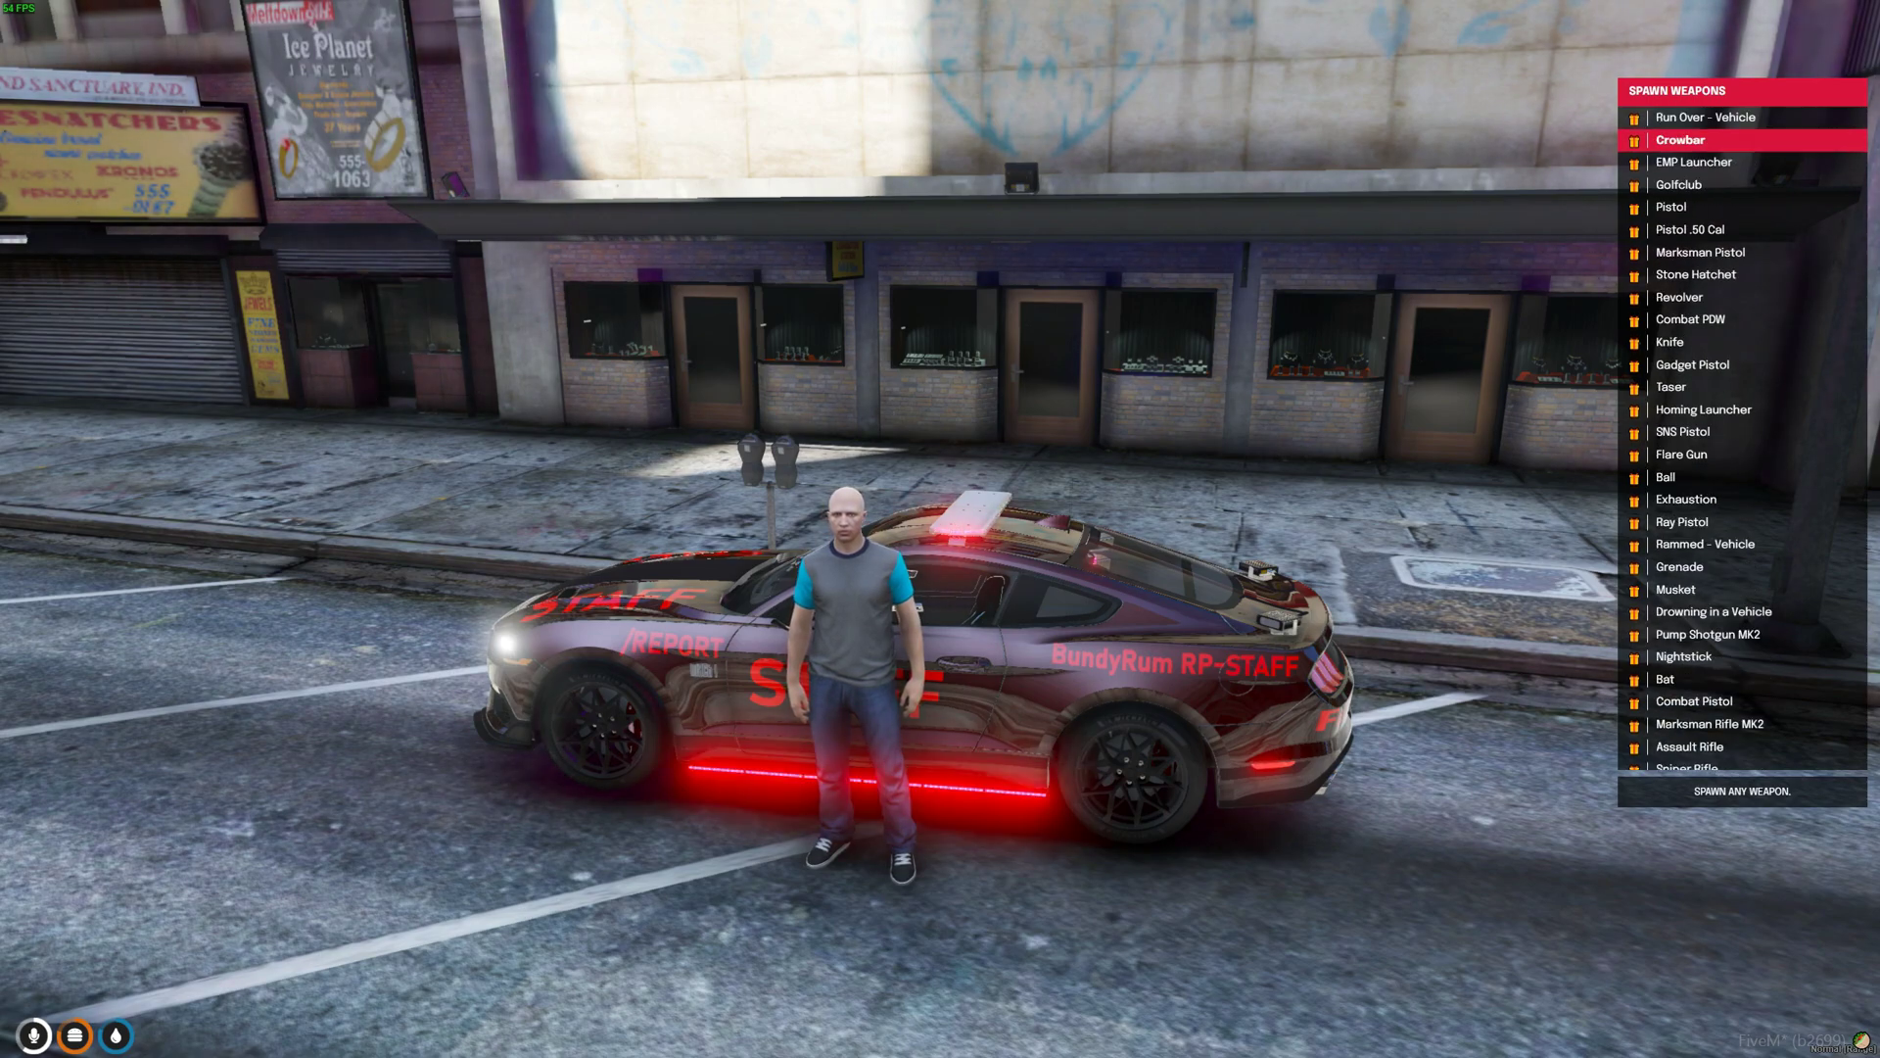
key("Down")
key("Down")
key("Down")
key("Down")
key("Down")
key("Down")
key("Down")
key("Down")
key("Down")
key("Down")
key("Down")
key("Down")
key("Down")
key("Down")
key("Down")
key("Down")
key("Down")
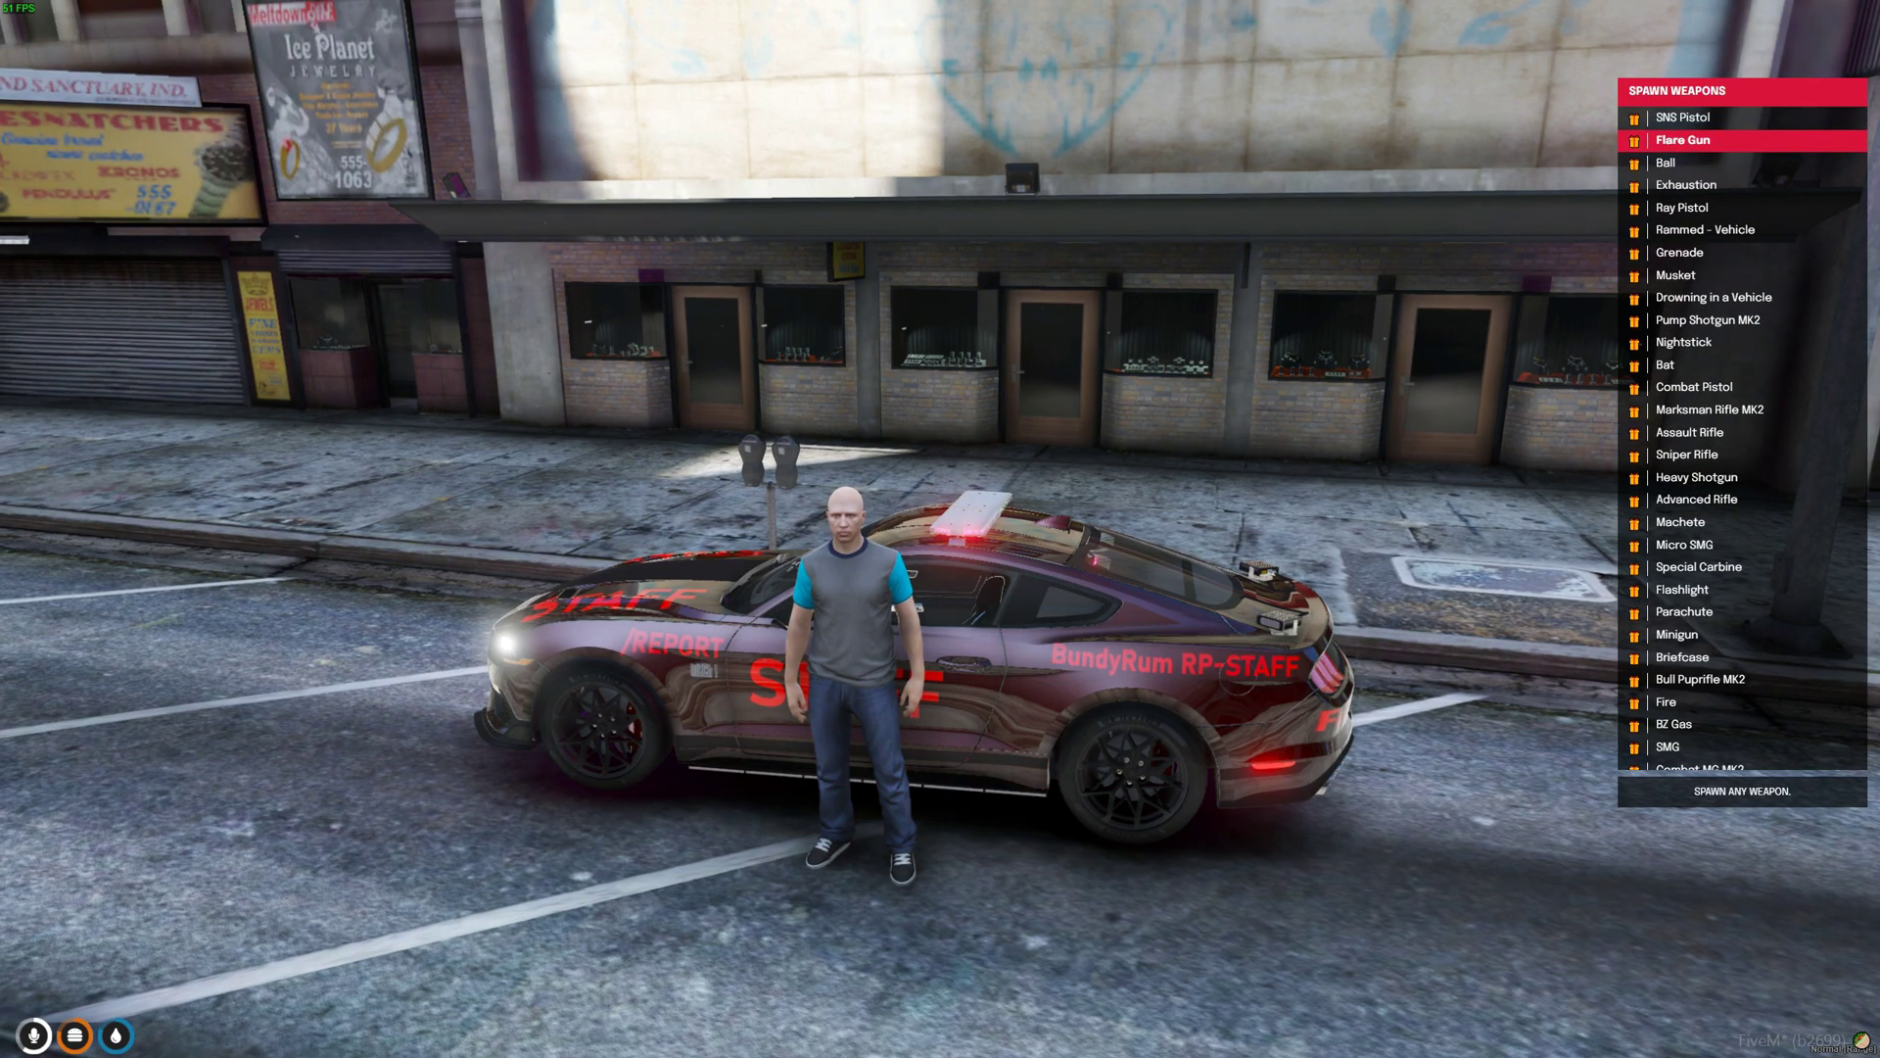
key("Down")
key("Down")
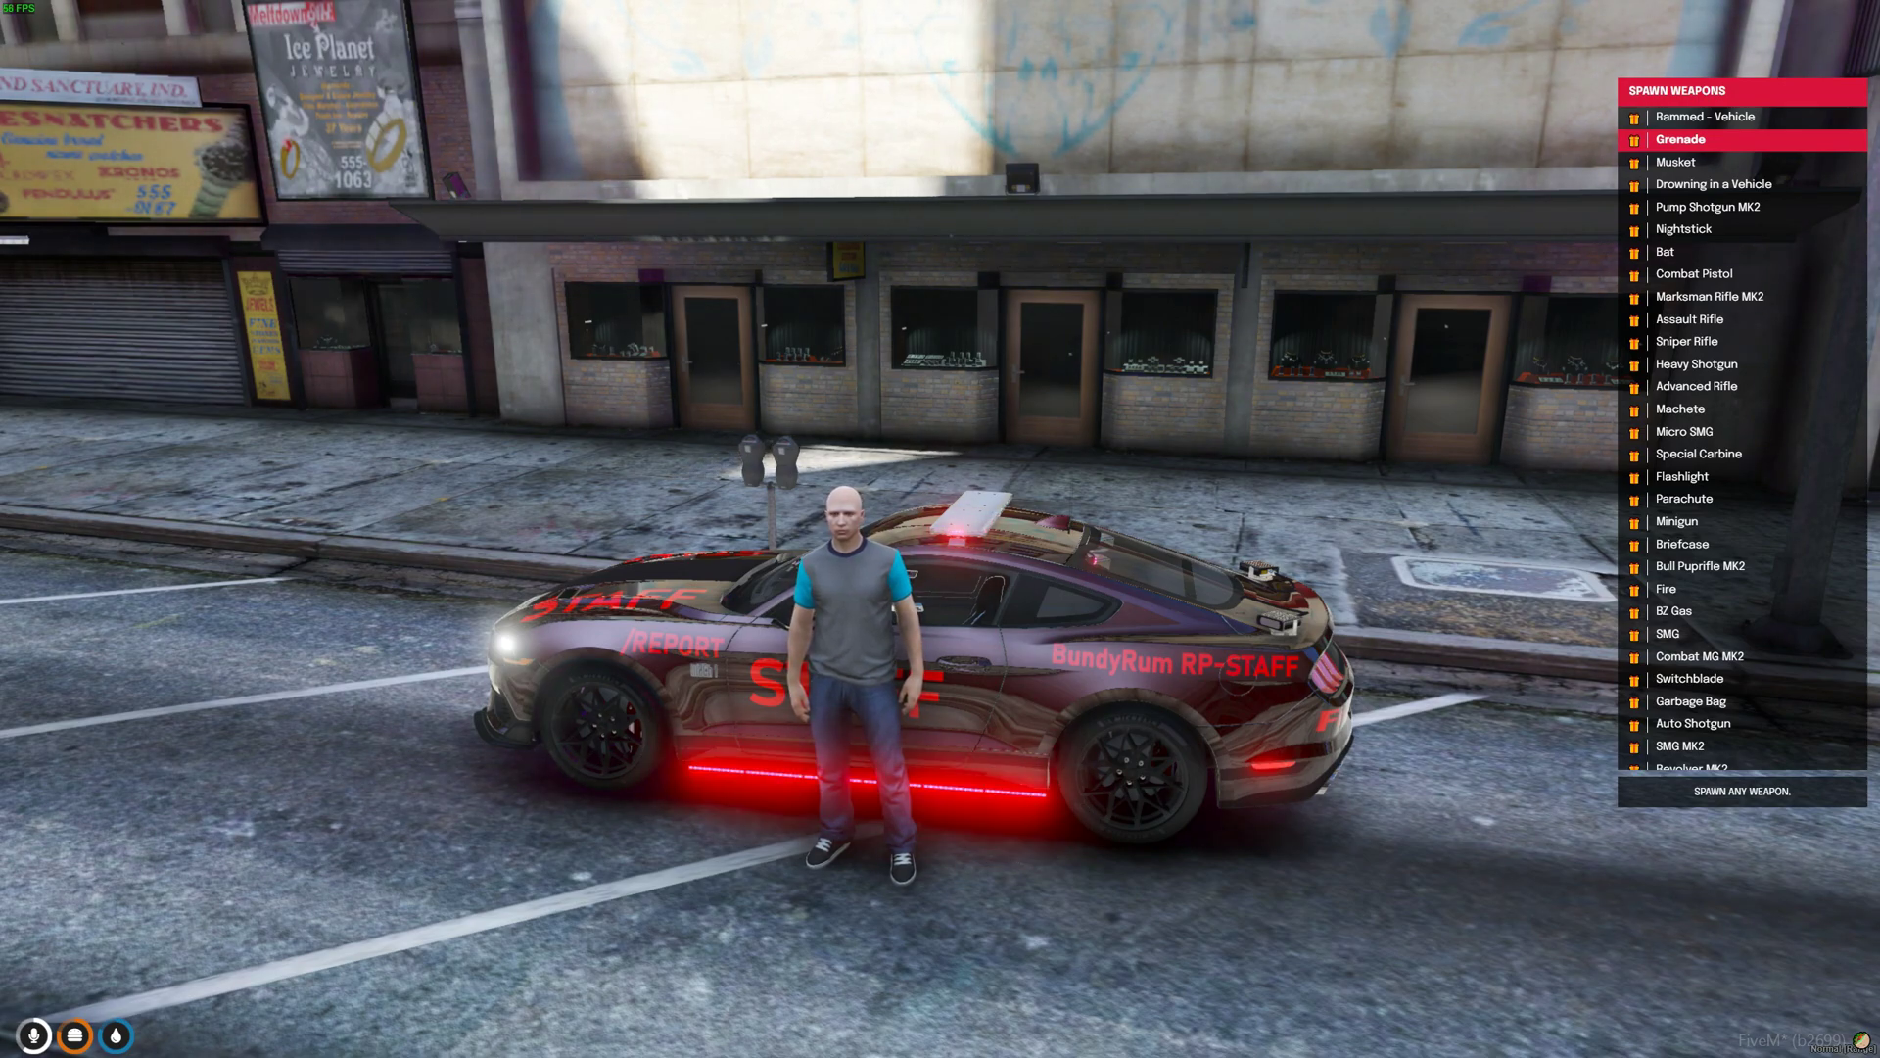
key("Down")
key("Down")
key("Down")
key("Down")
key("Down")
key("Down")
key("Down")
key("Down")
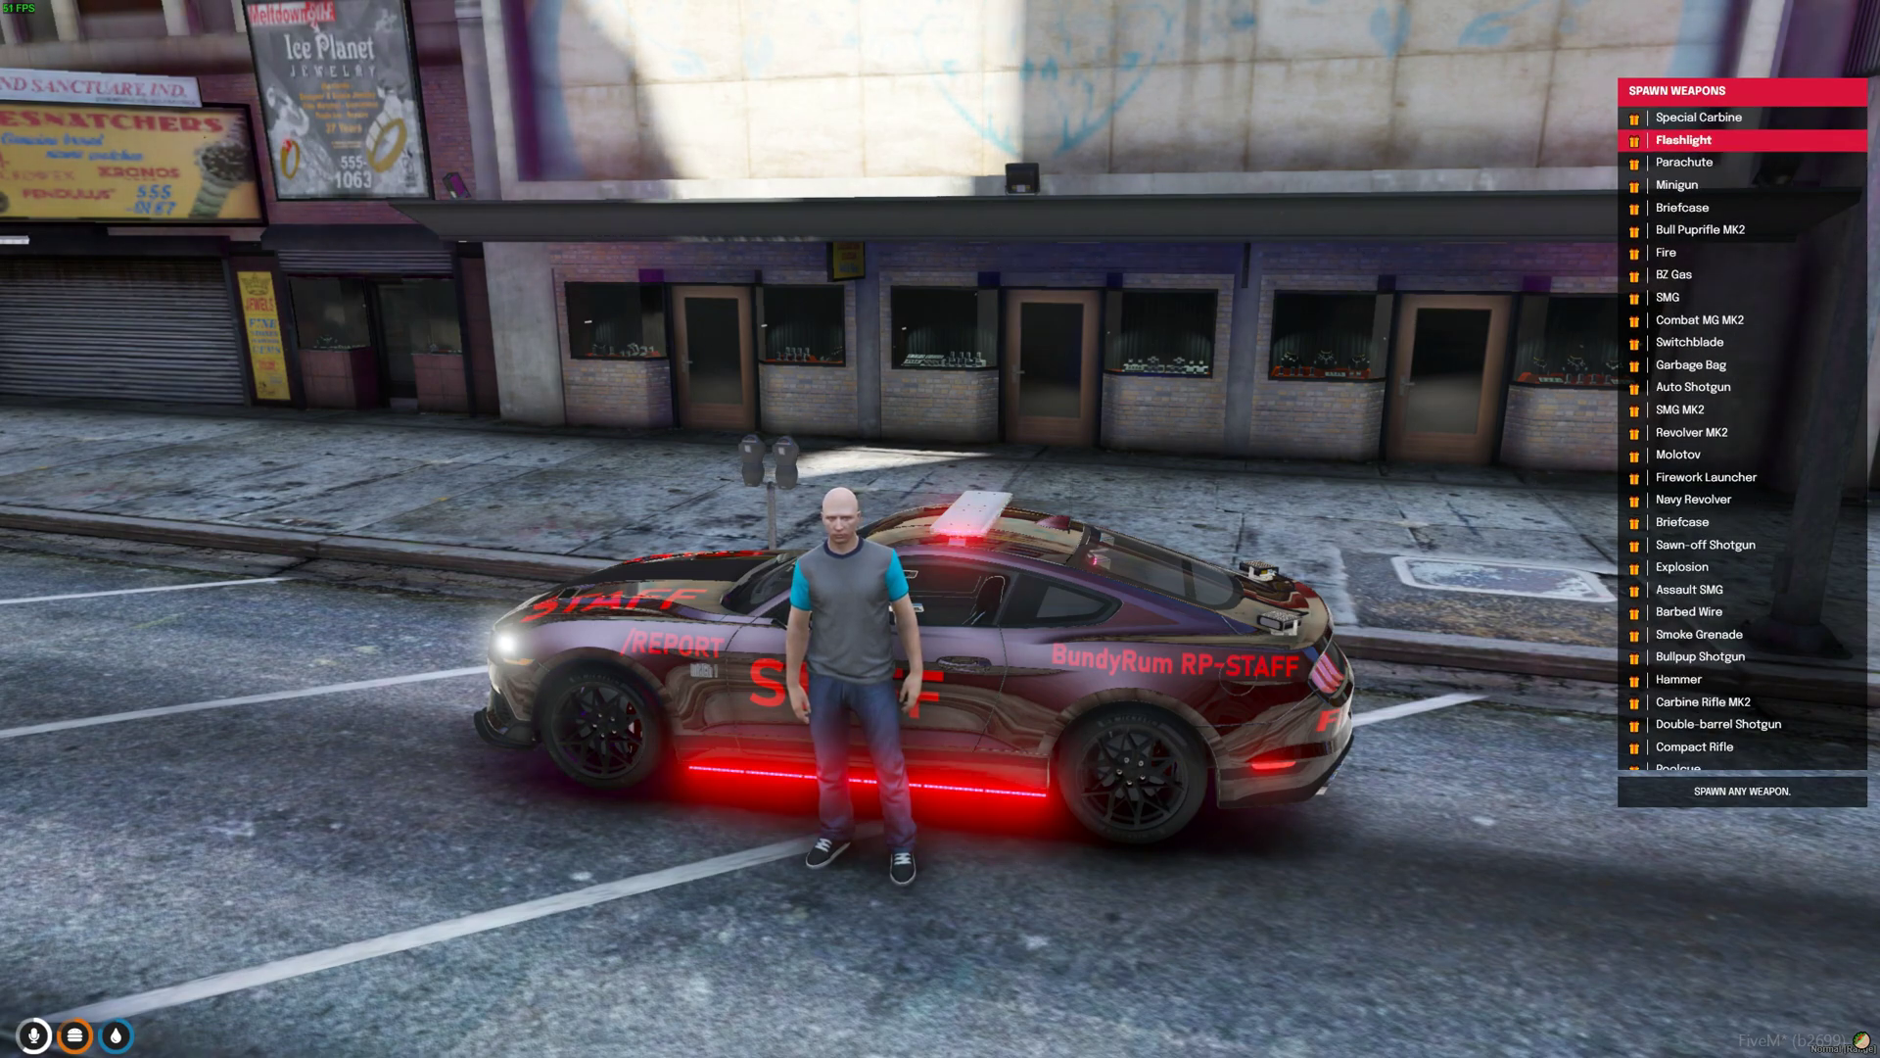
key("Down")
key("Down")
key("Down")
key("Down")
key("Down")
key("Down")
key("Down")
key("Down")
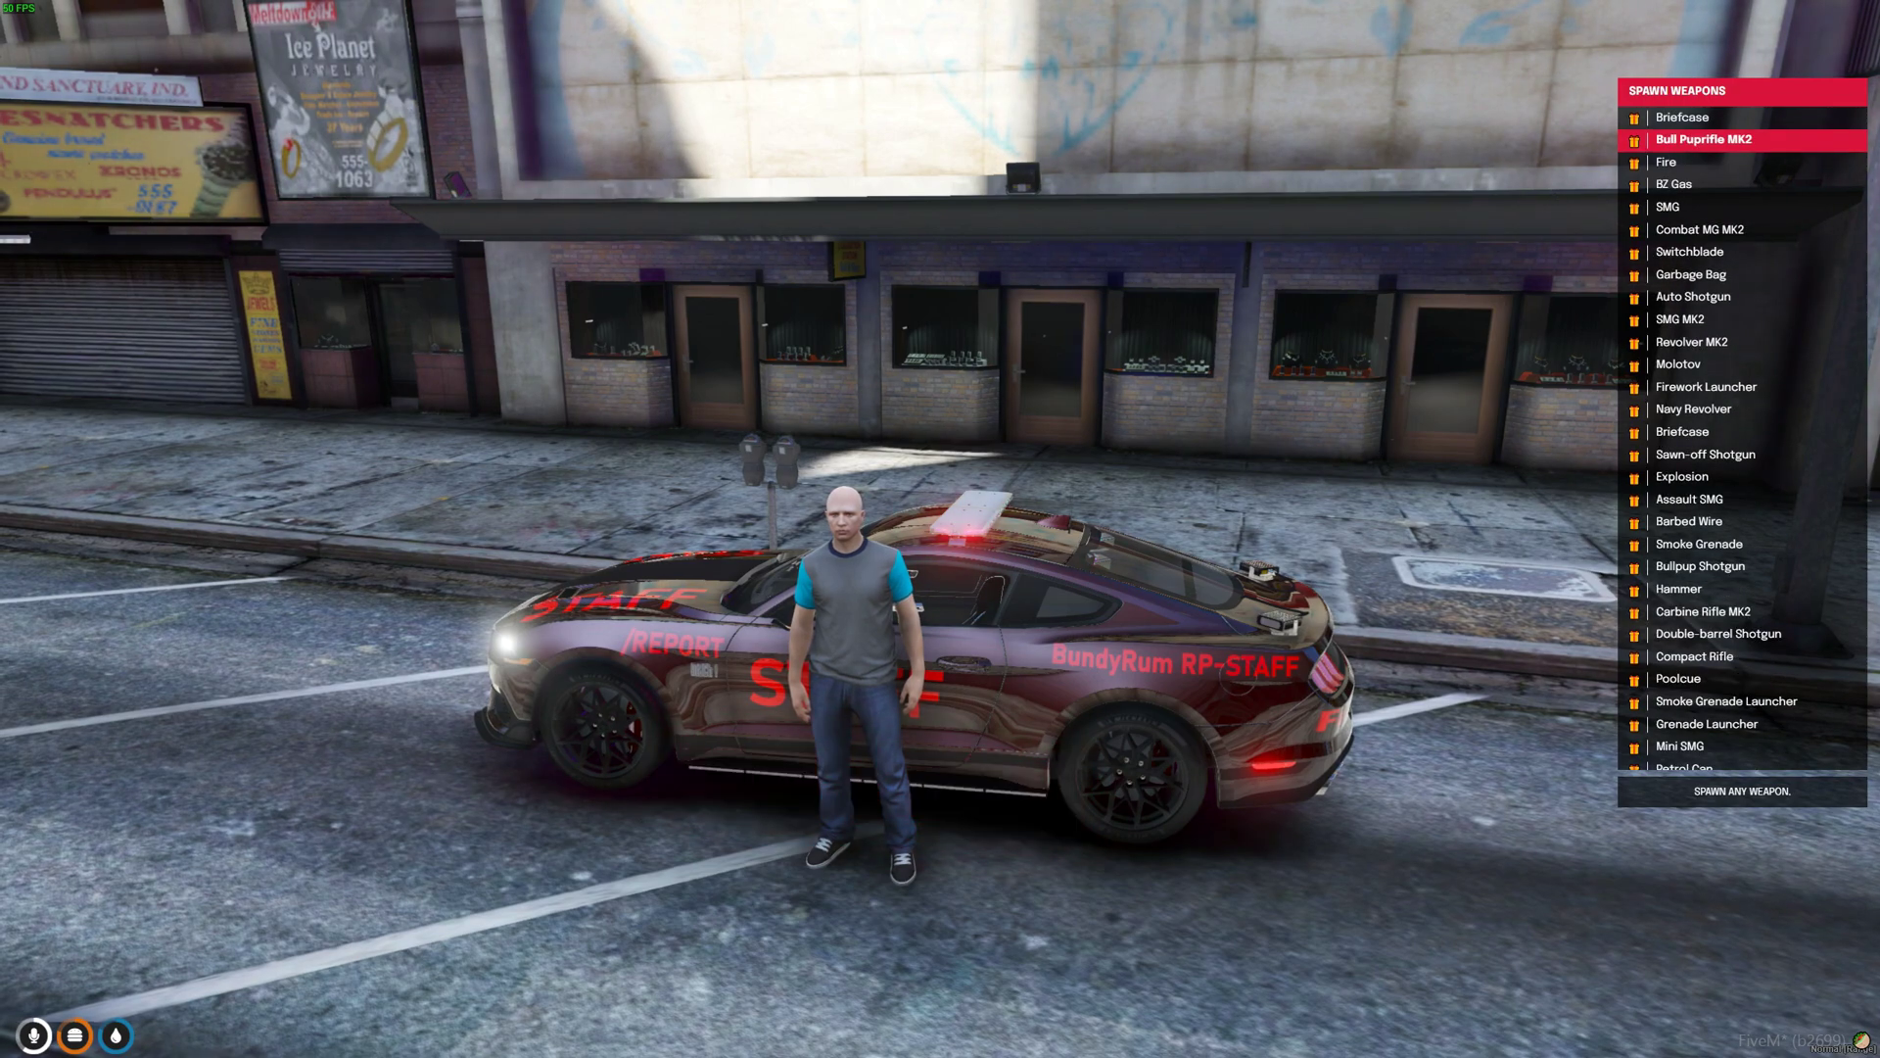
key("Down")
key("Down")
key("Down")
key("Down")
key("Down")
key("Down")
key("Down")
key("Down")
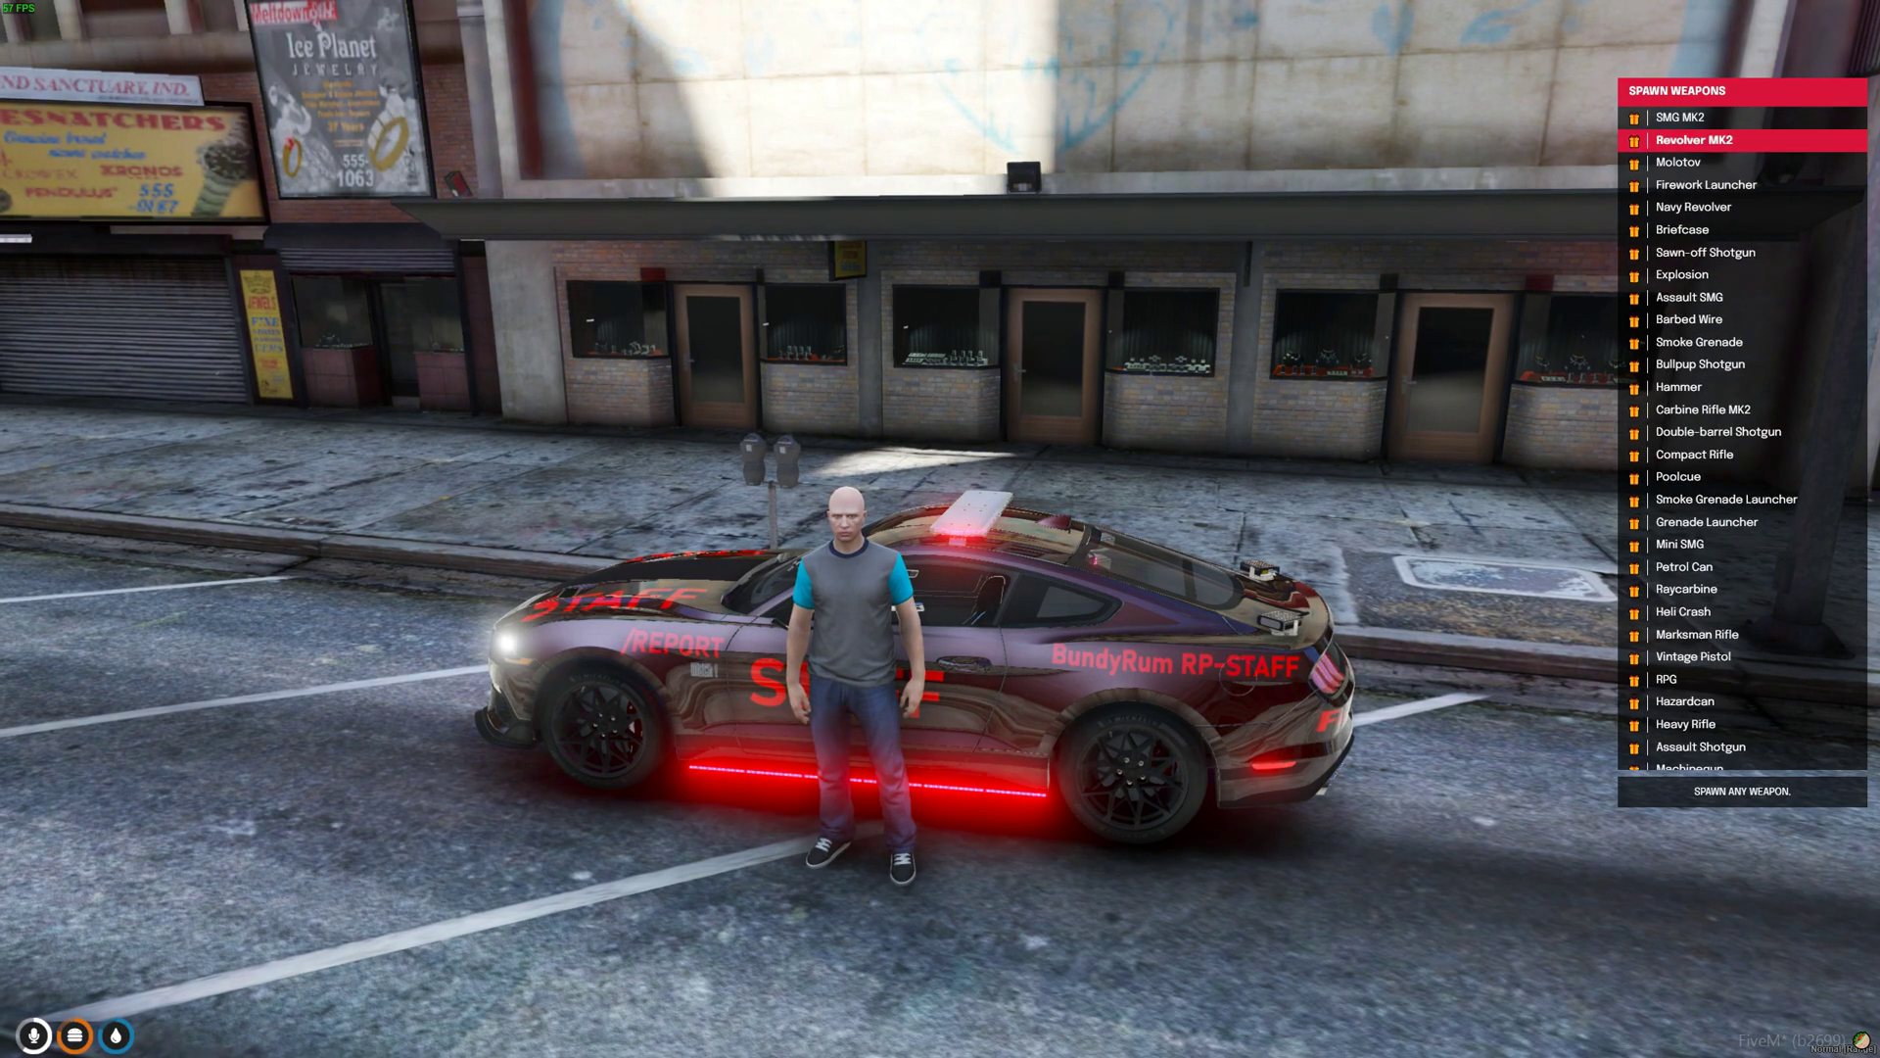
key("Down")
key("Down")
key("Down")
key("Down")
key("Down")
key("Down")
key("Down")
key("Down")
key("Down")
key("Down")
key("Down")
key("Down")
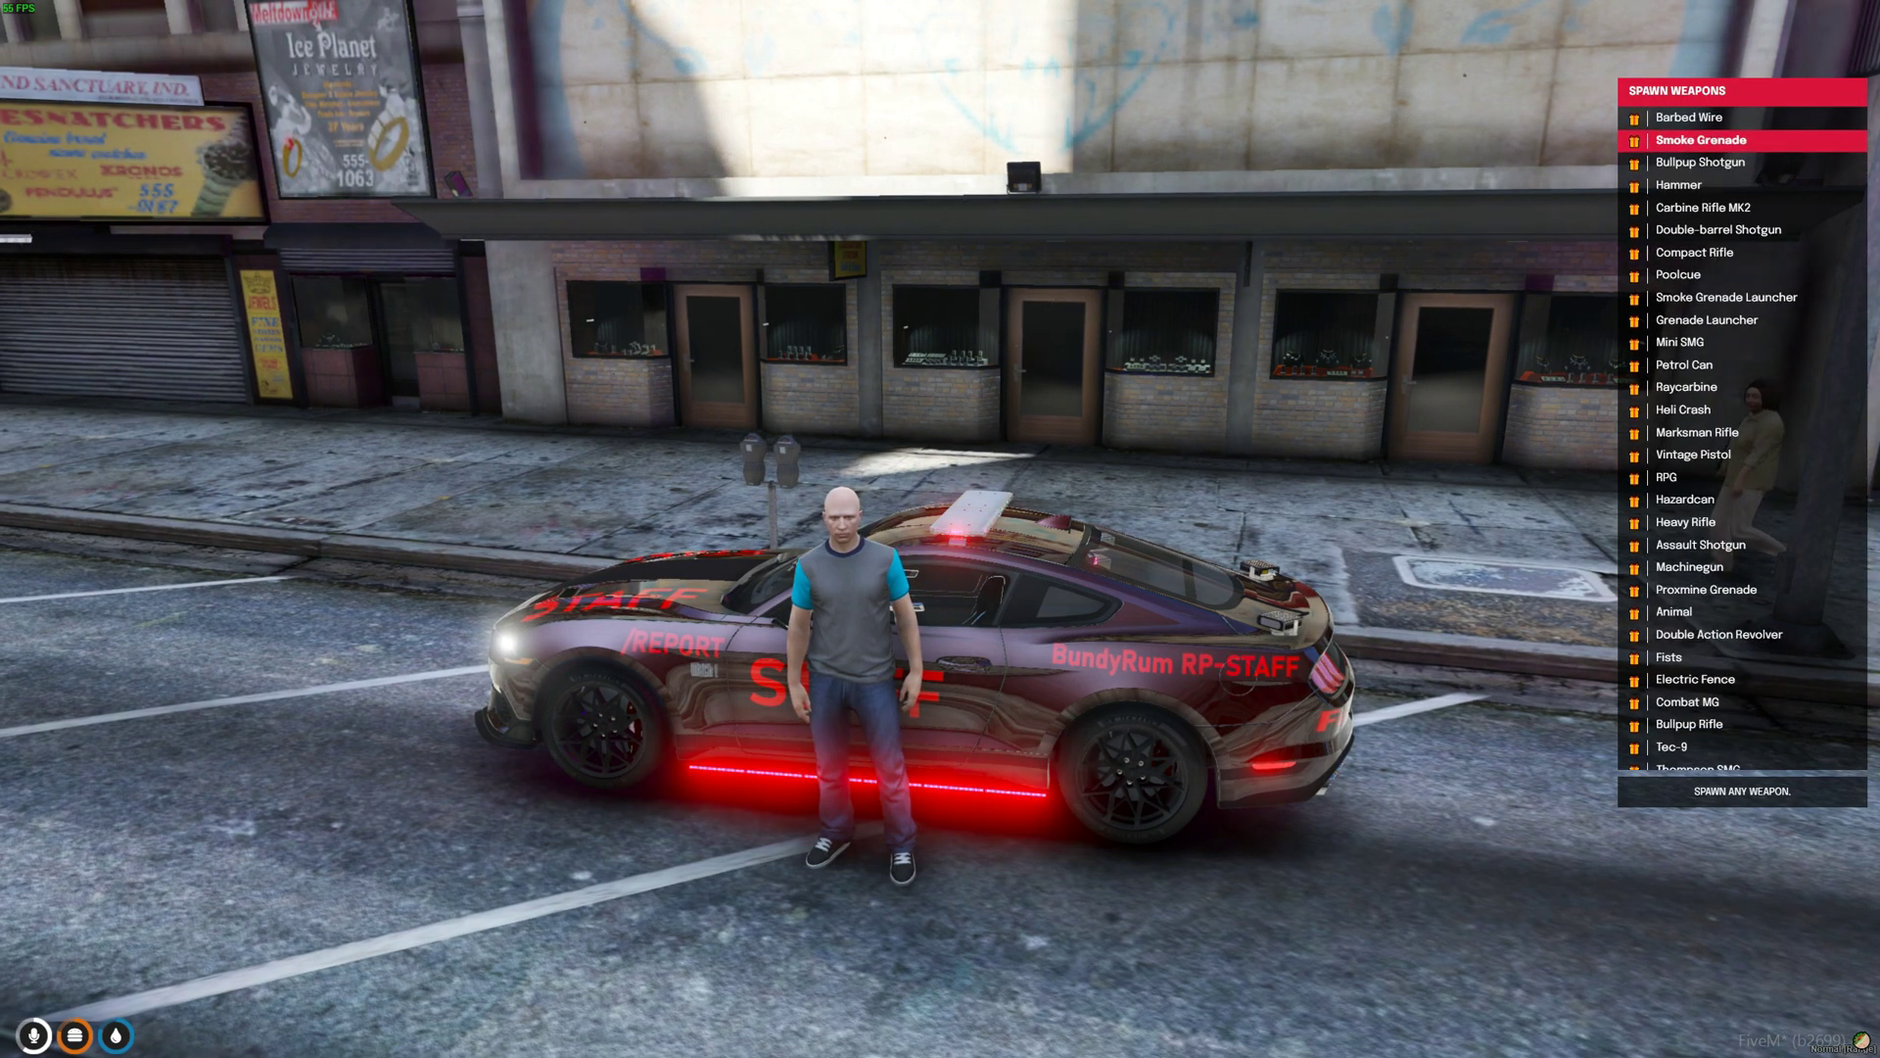
key("Down")
key("Down")
key("Down")
key("Down")
key("Down")
key("Down")
key("Down")
key("Down")
key("Down")
key("Down")
key("Down")
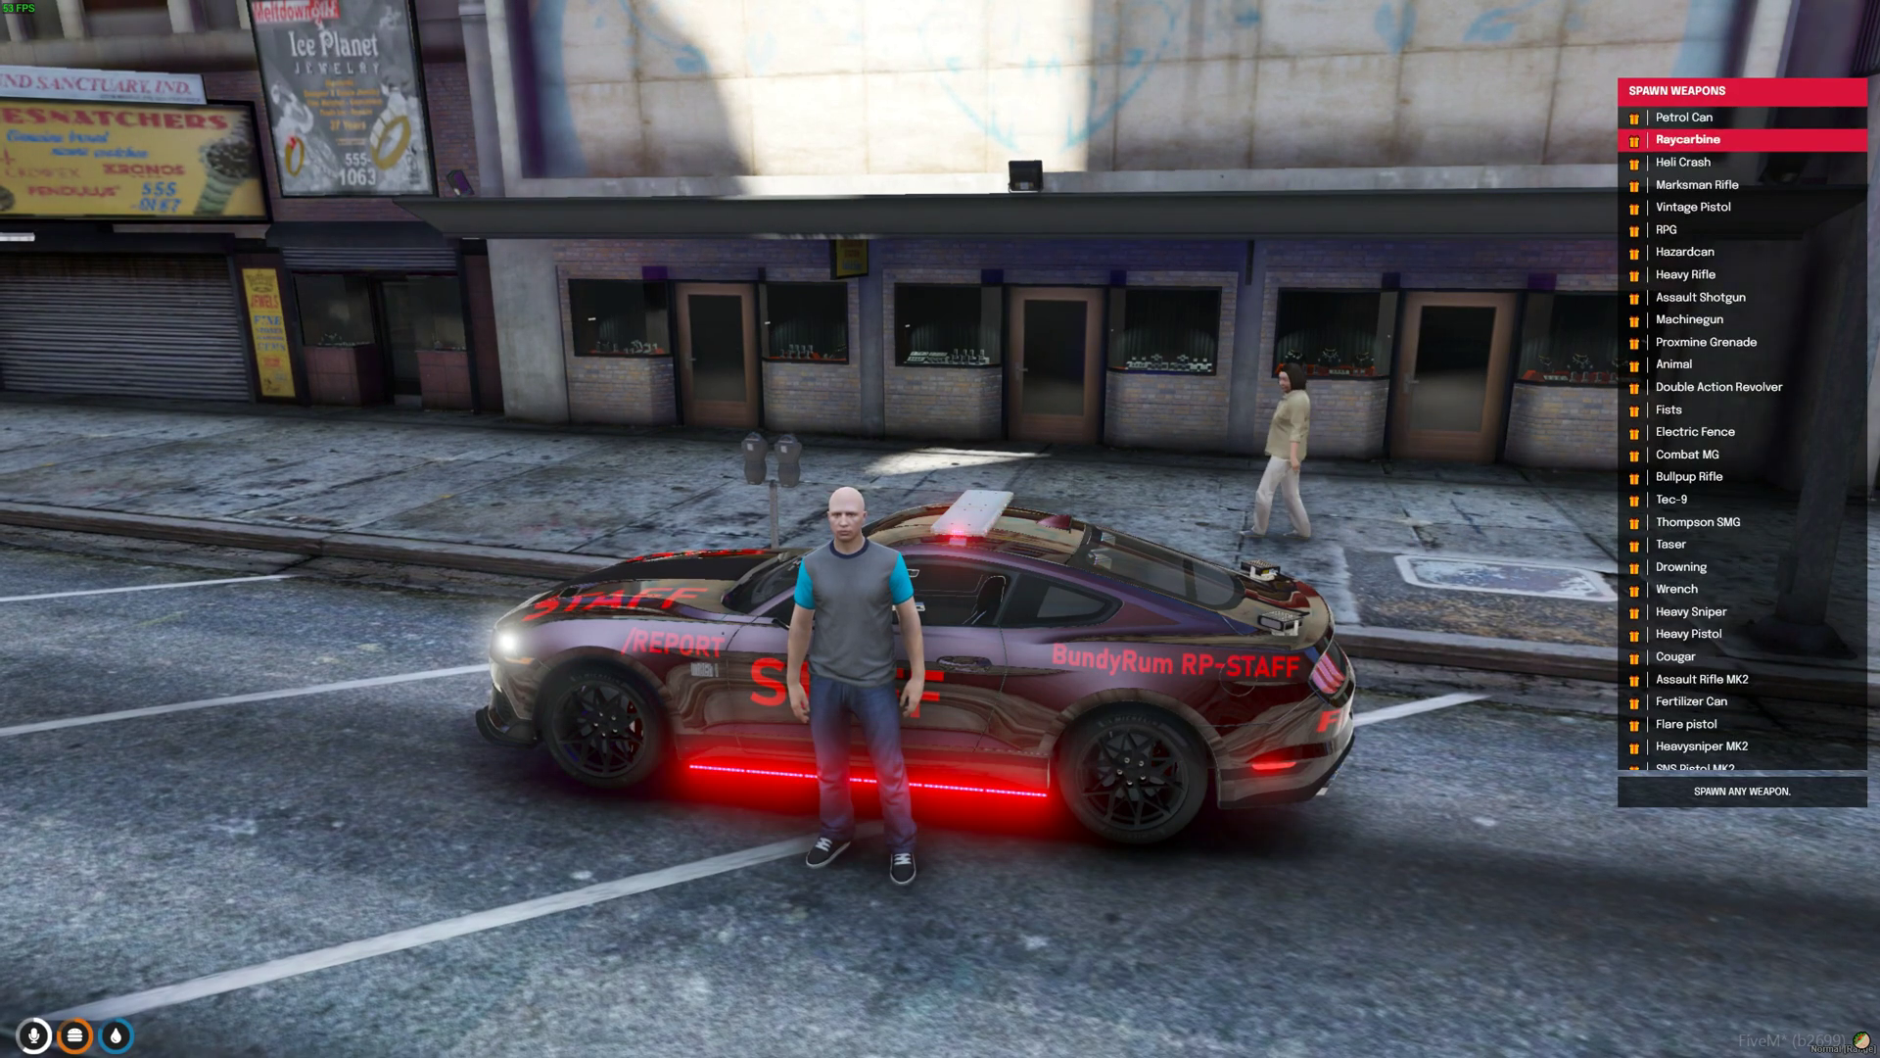
key("Down")
key("Down")
key("Down")
key("Down")
key("Down")
key("Down")
key("Down")
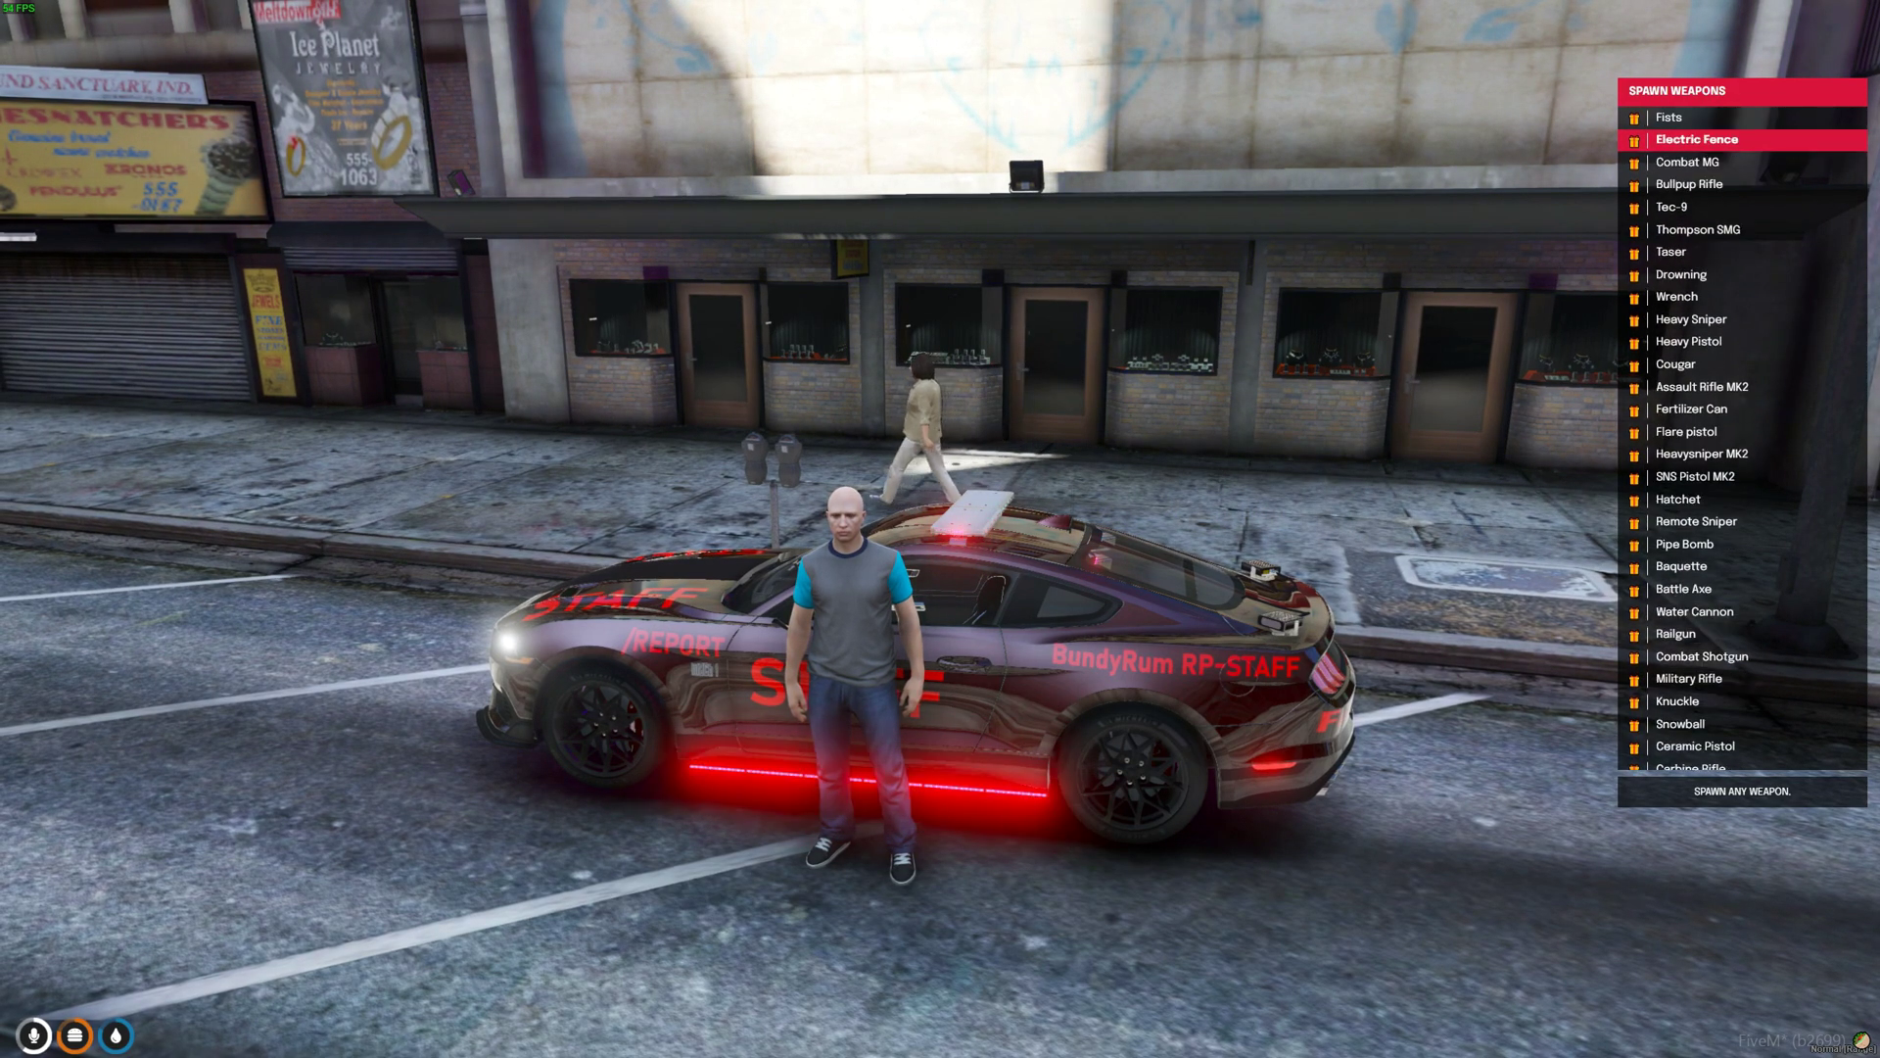
key("Down")
key("Down")
key("Down")
key("Down")
key("Down")
key("Down")
key("Down")
key("Down")
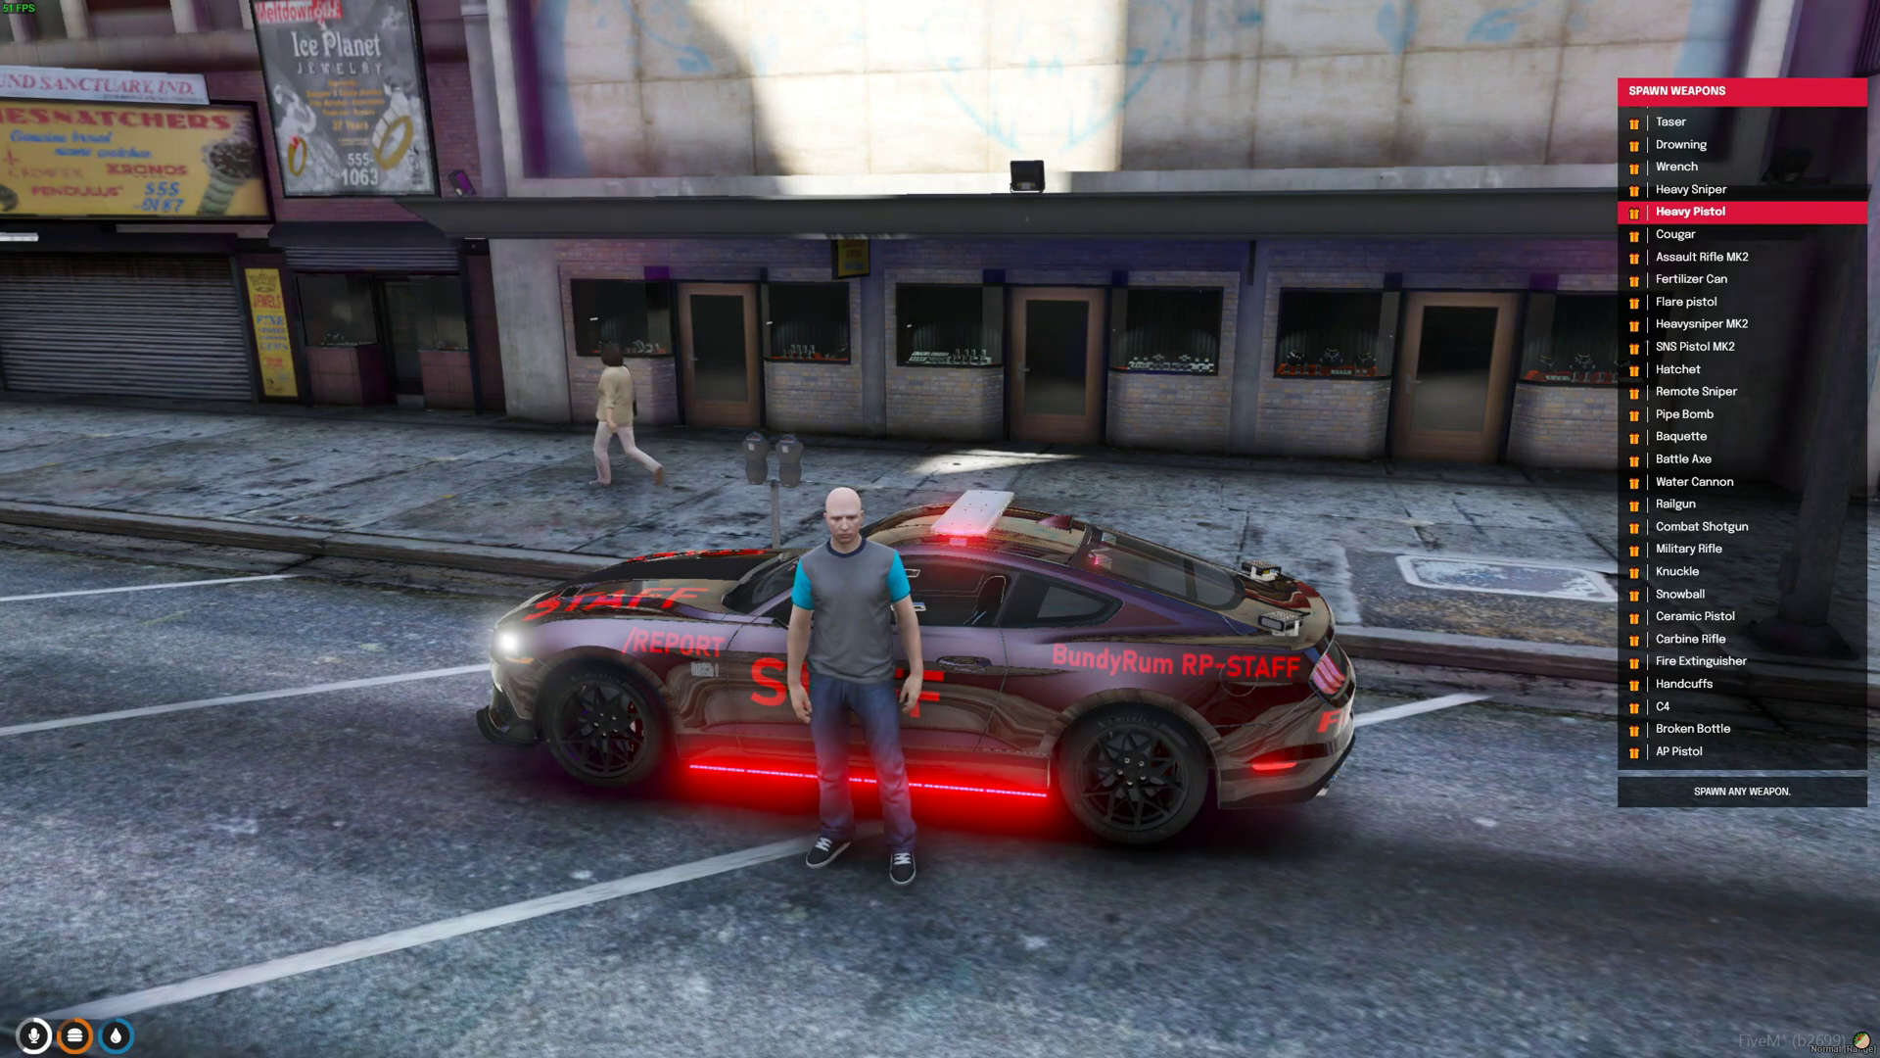
key("Return")
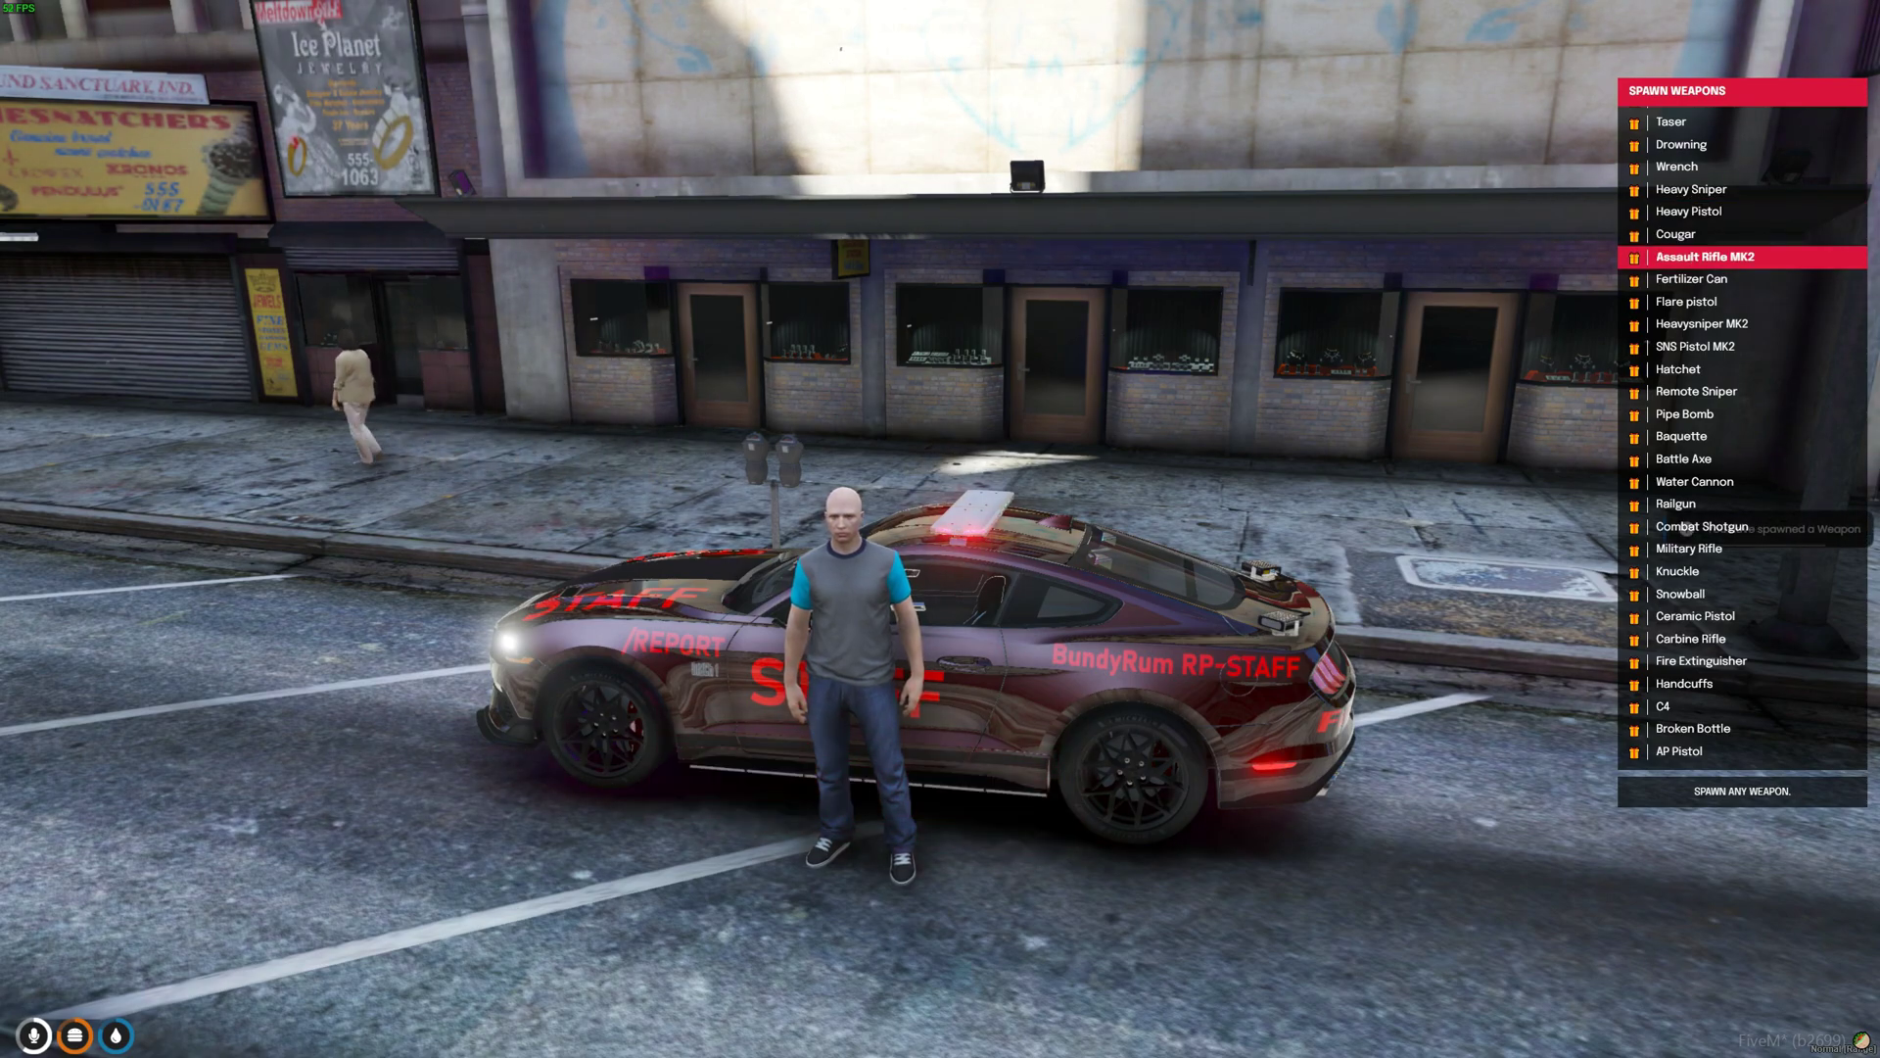
Step: Leave the admin menu, check the player inventory for the spawned rifle, and close the inventory
key("BackSpace")
key("BackSpace")
key("F2")
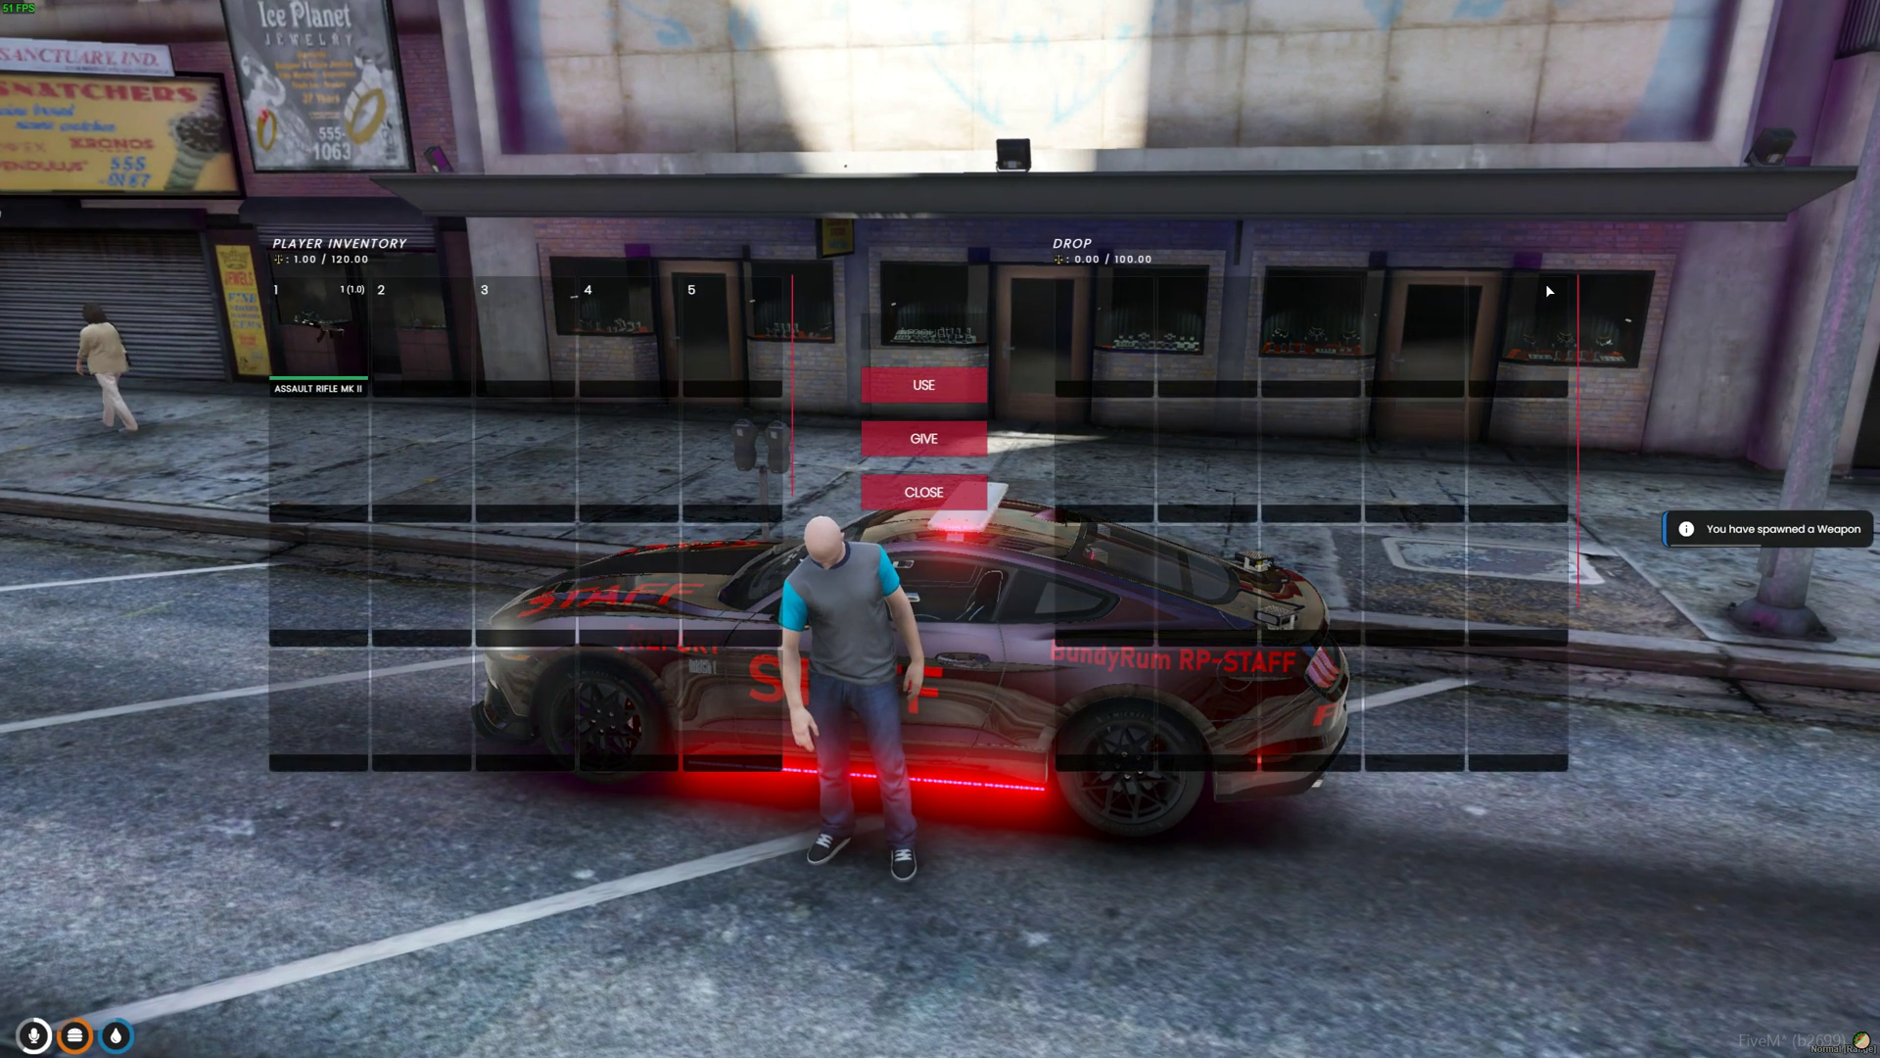
key("Escape")
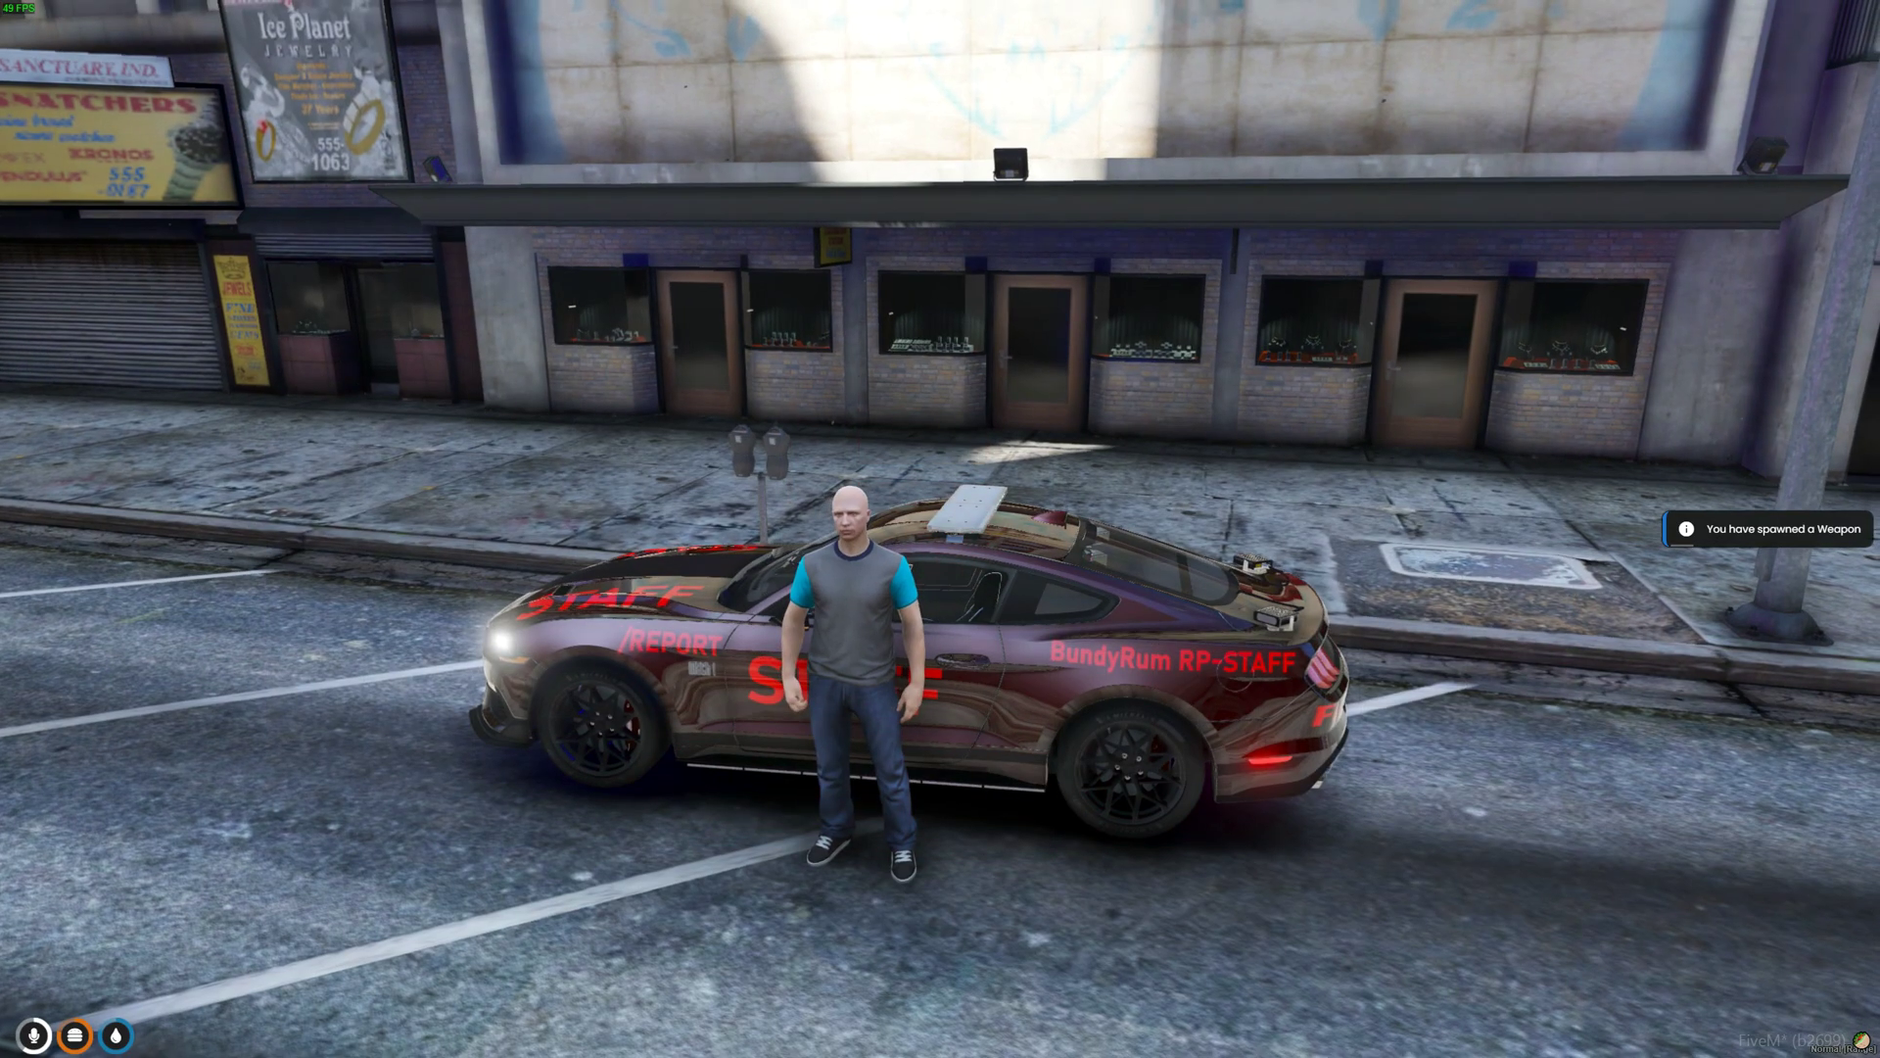
Step: Equip the rifle from inventory slot 1 and walk the character beside the staff car to view the weapon model
key("1")
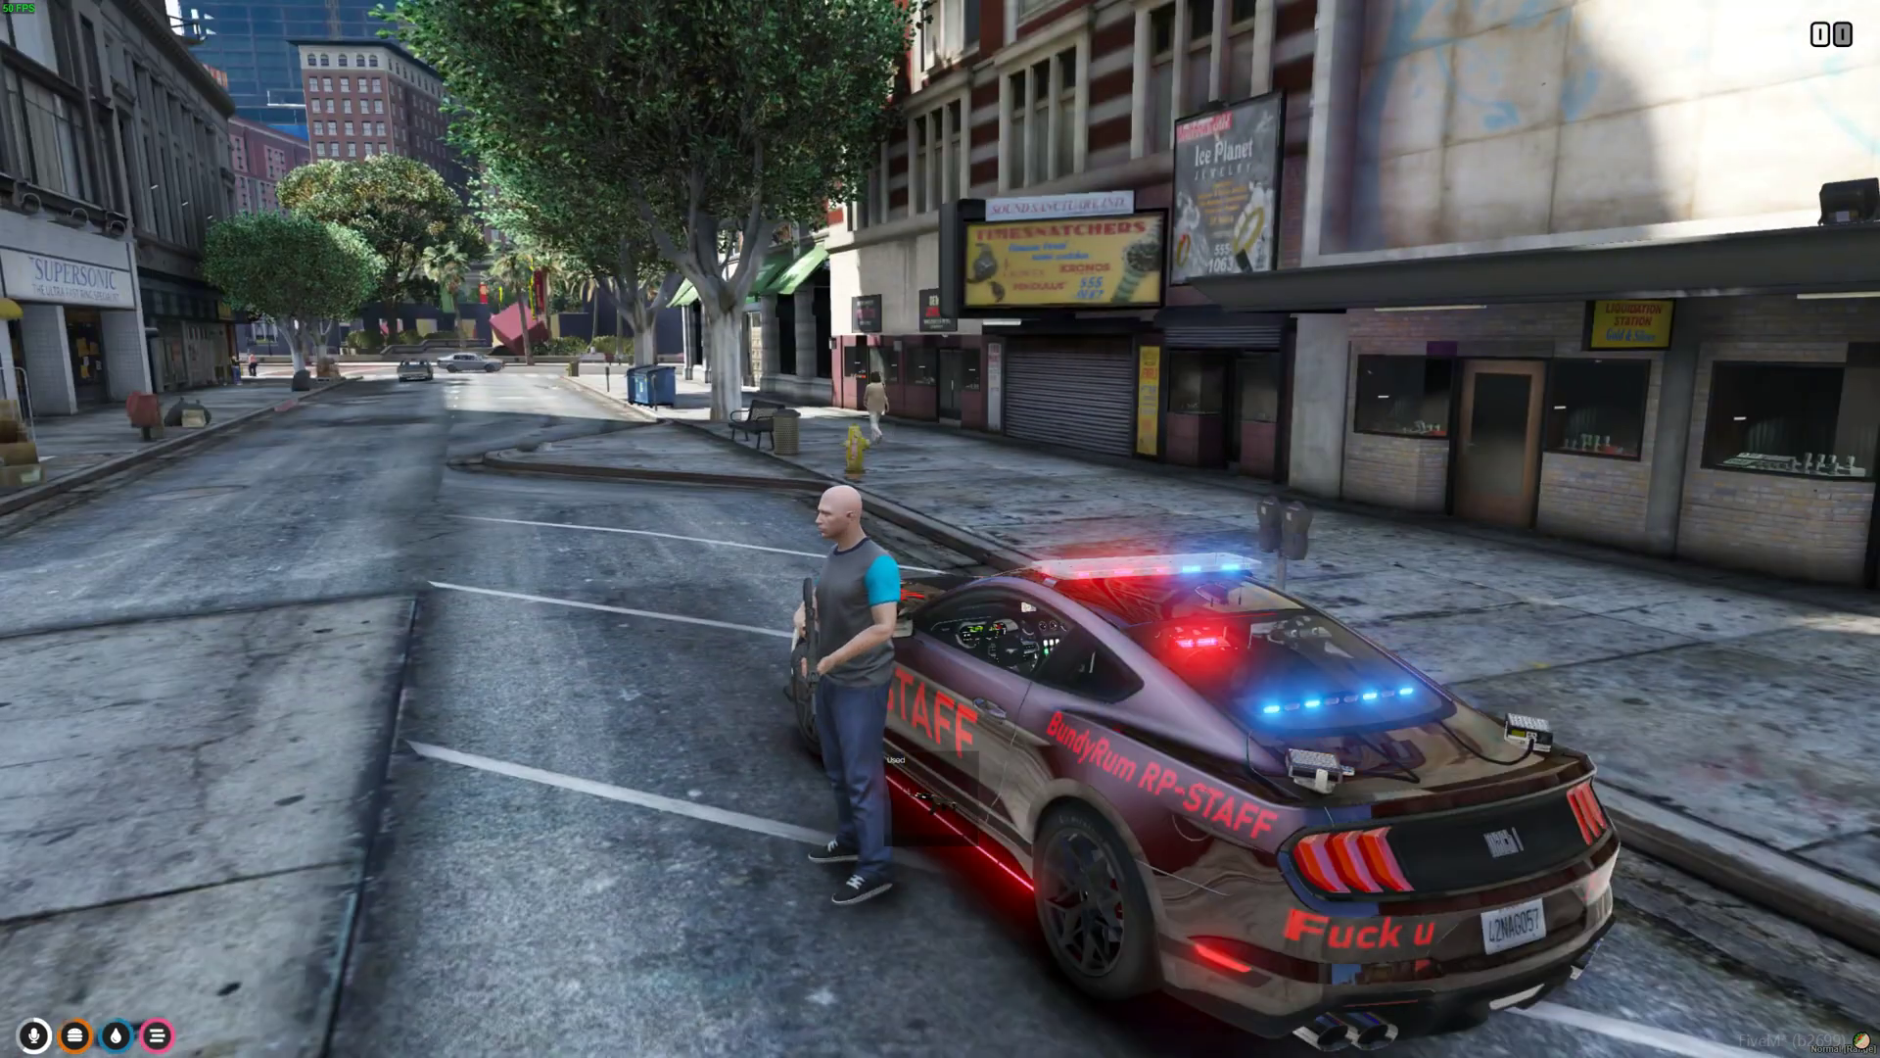
key("w")
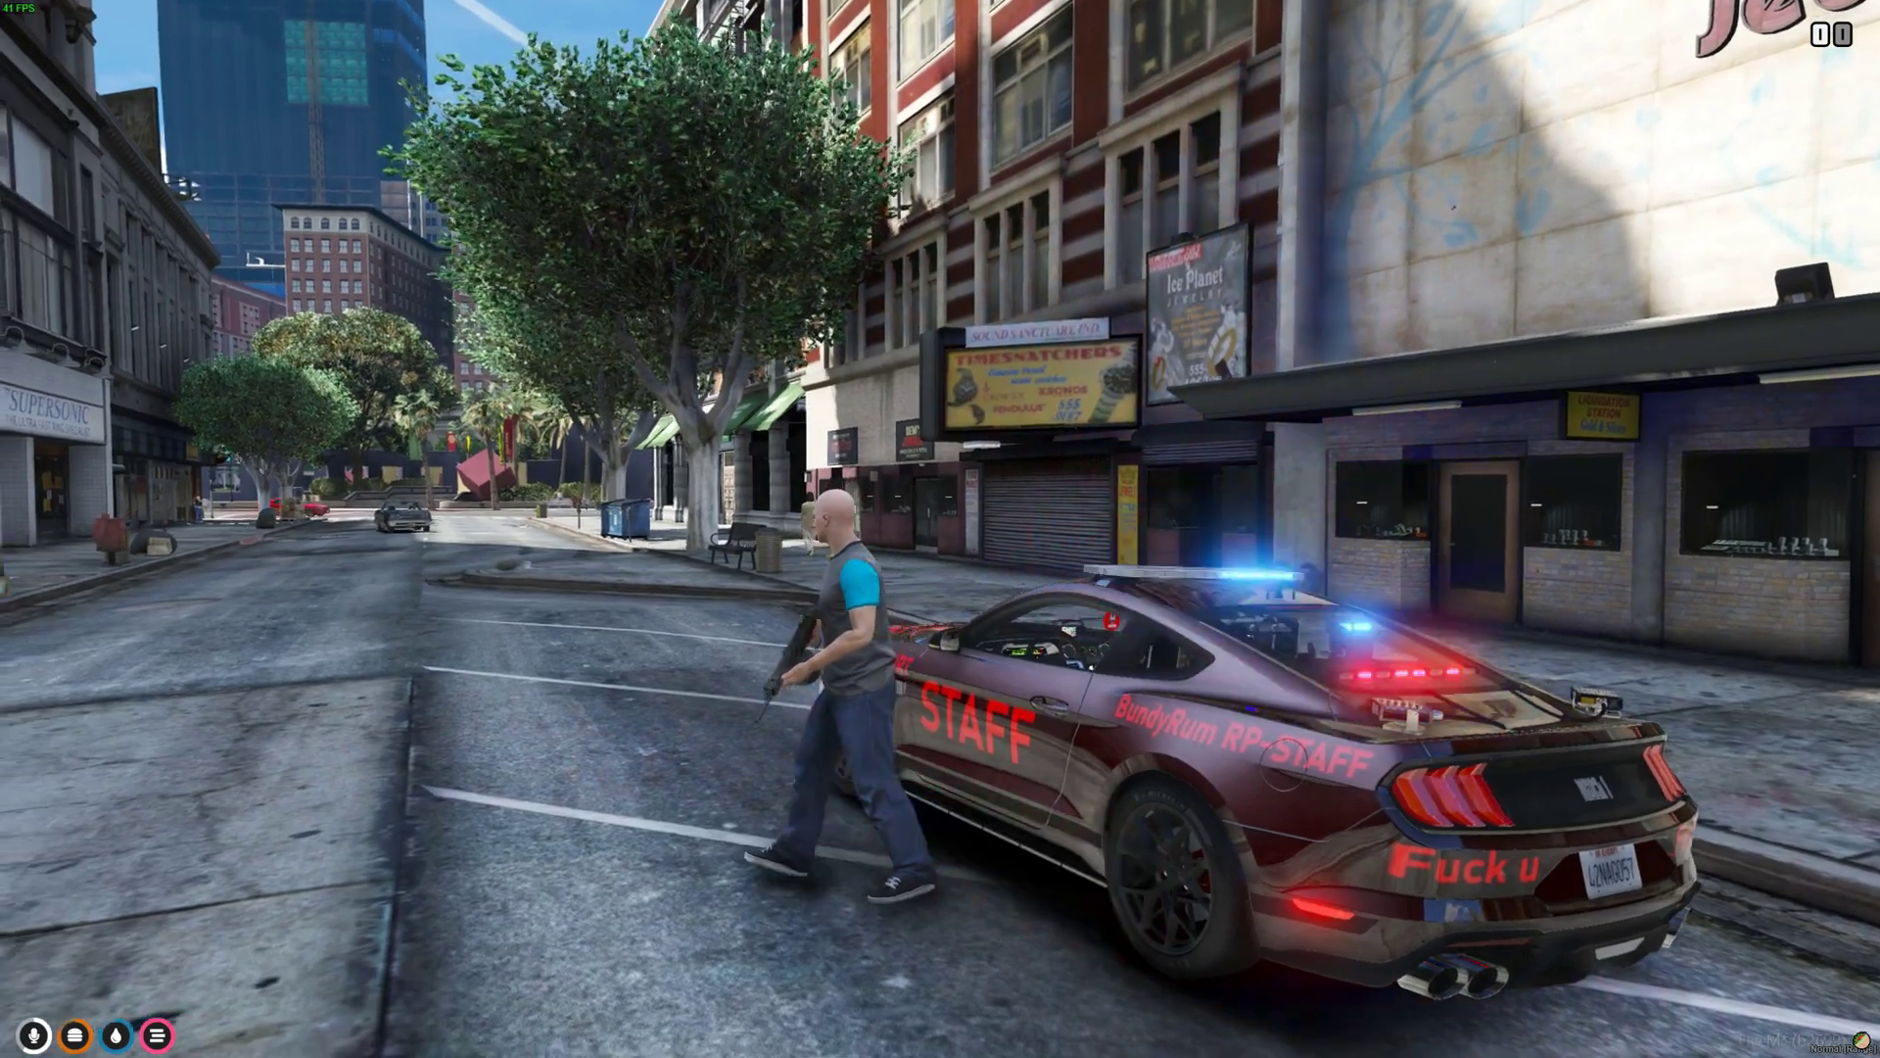
key("d")
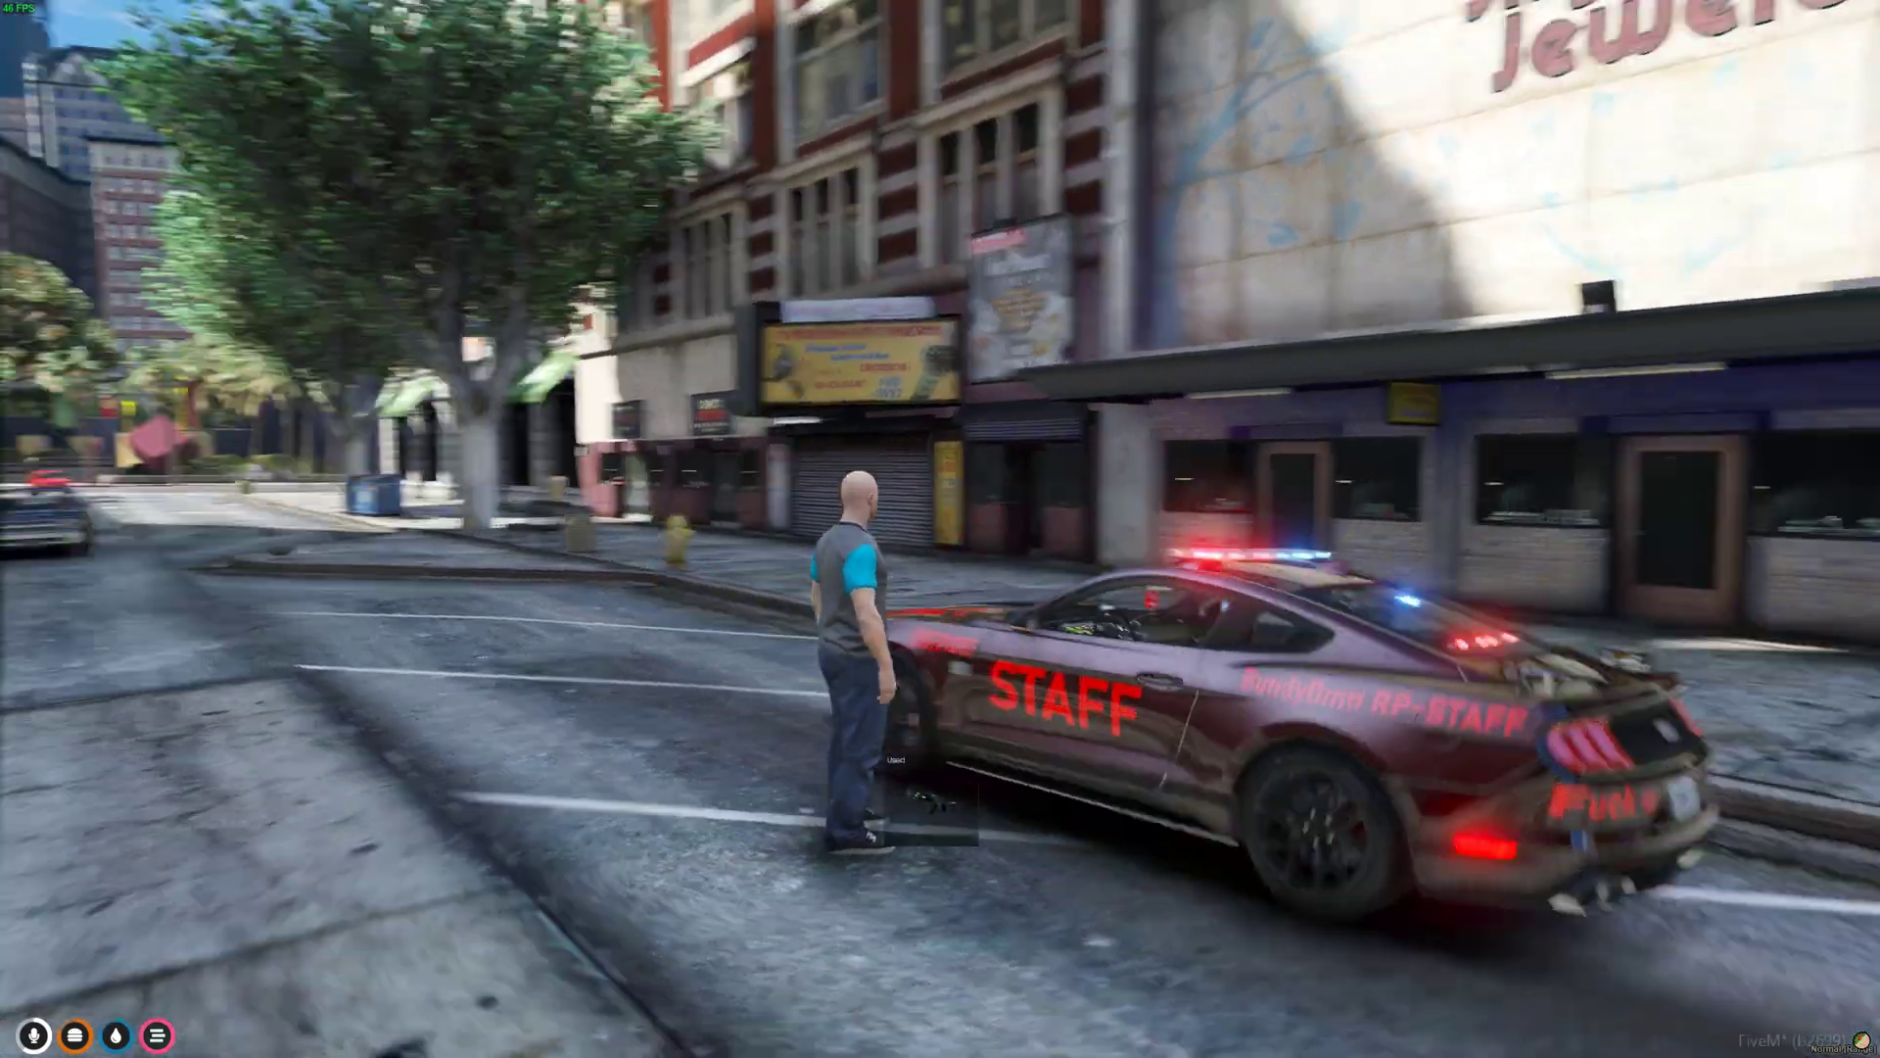
key("w")
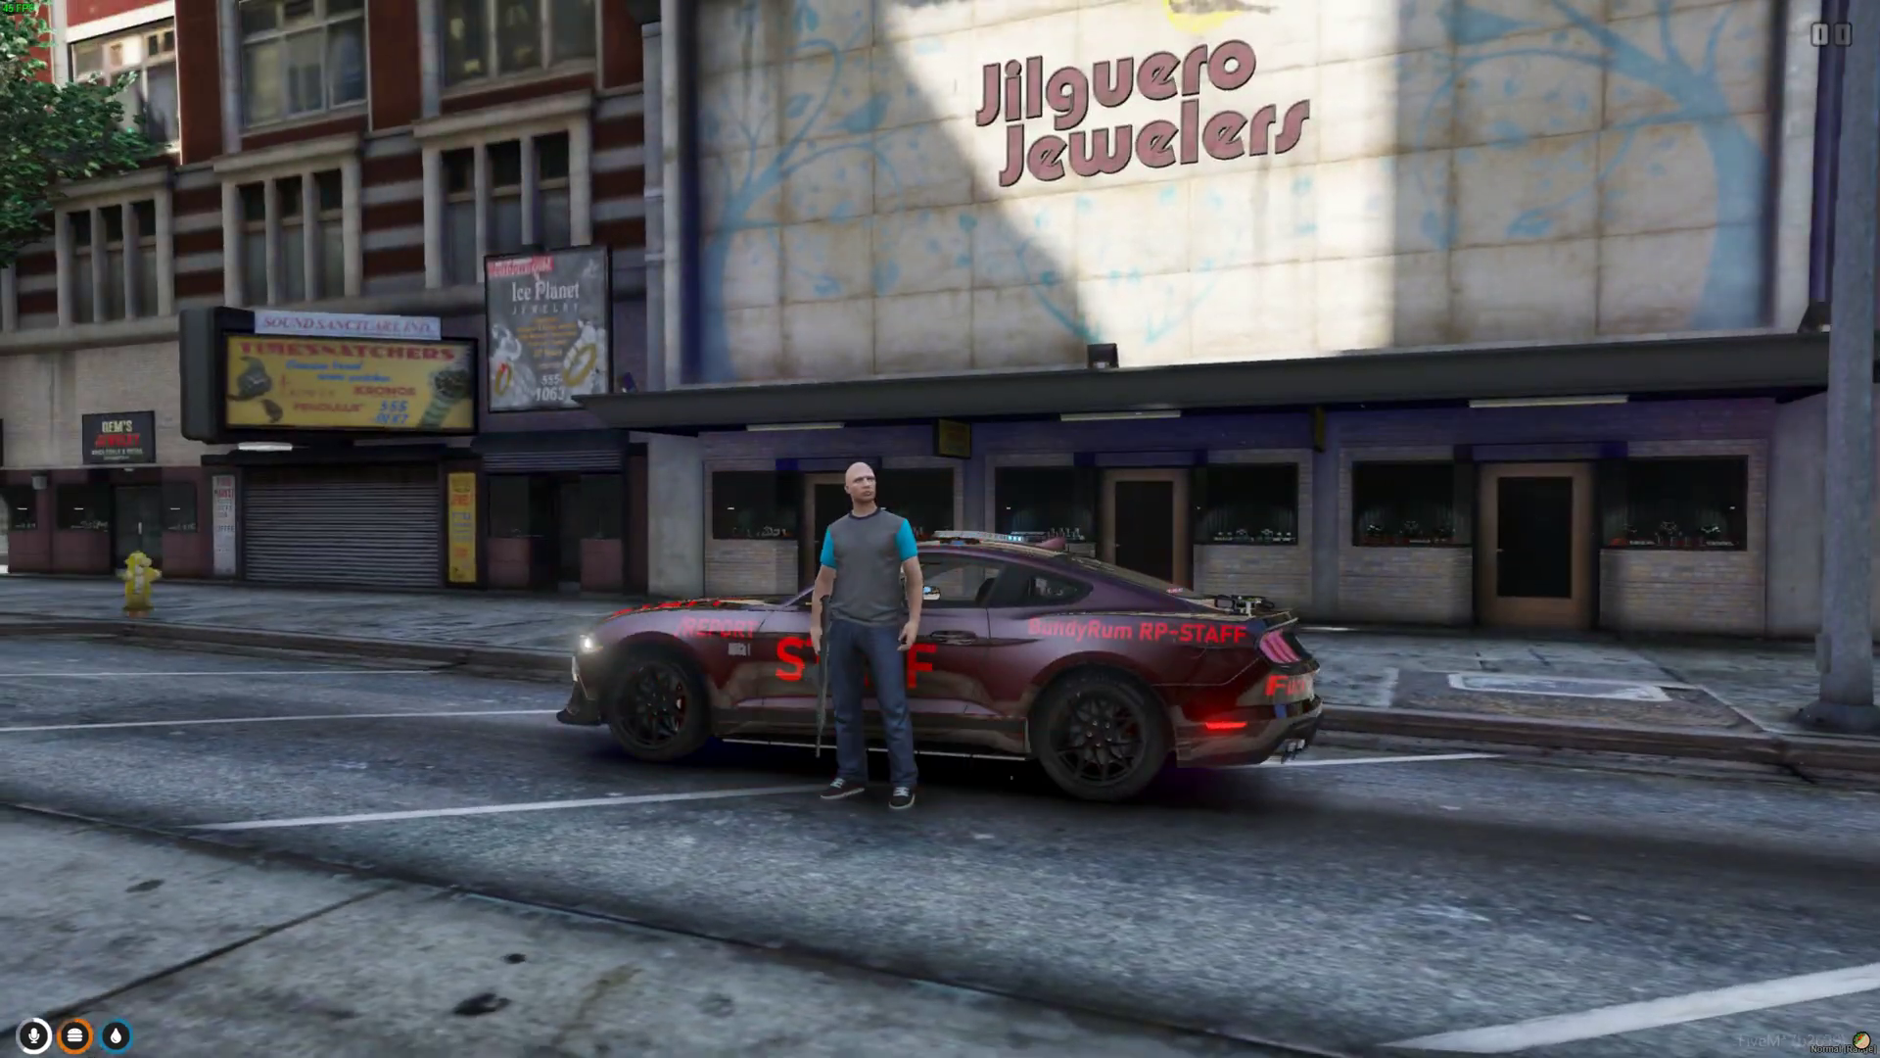
Step: Draw the slot 1 rifle again and aim it while moving around the staff car to test the replacement model
key("1")
key("w")
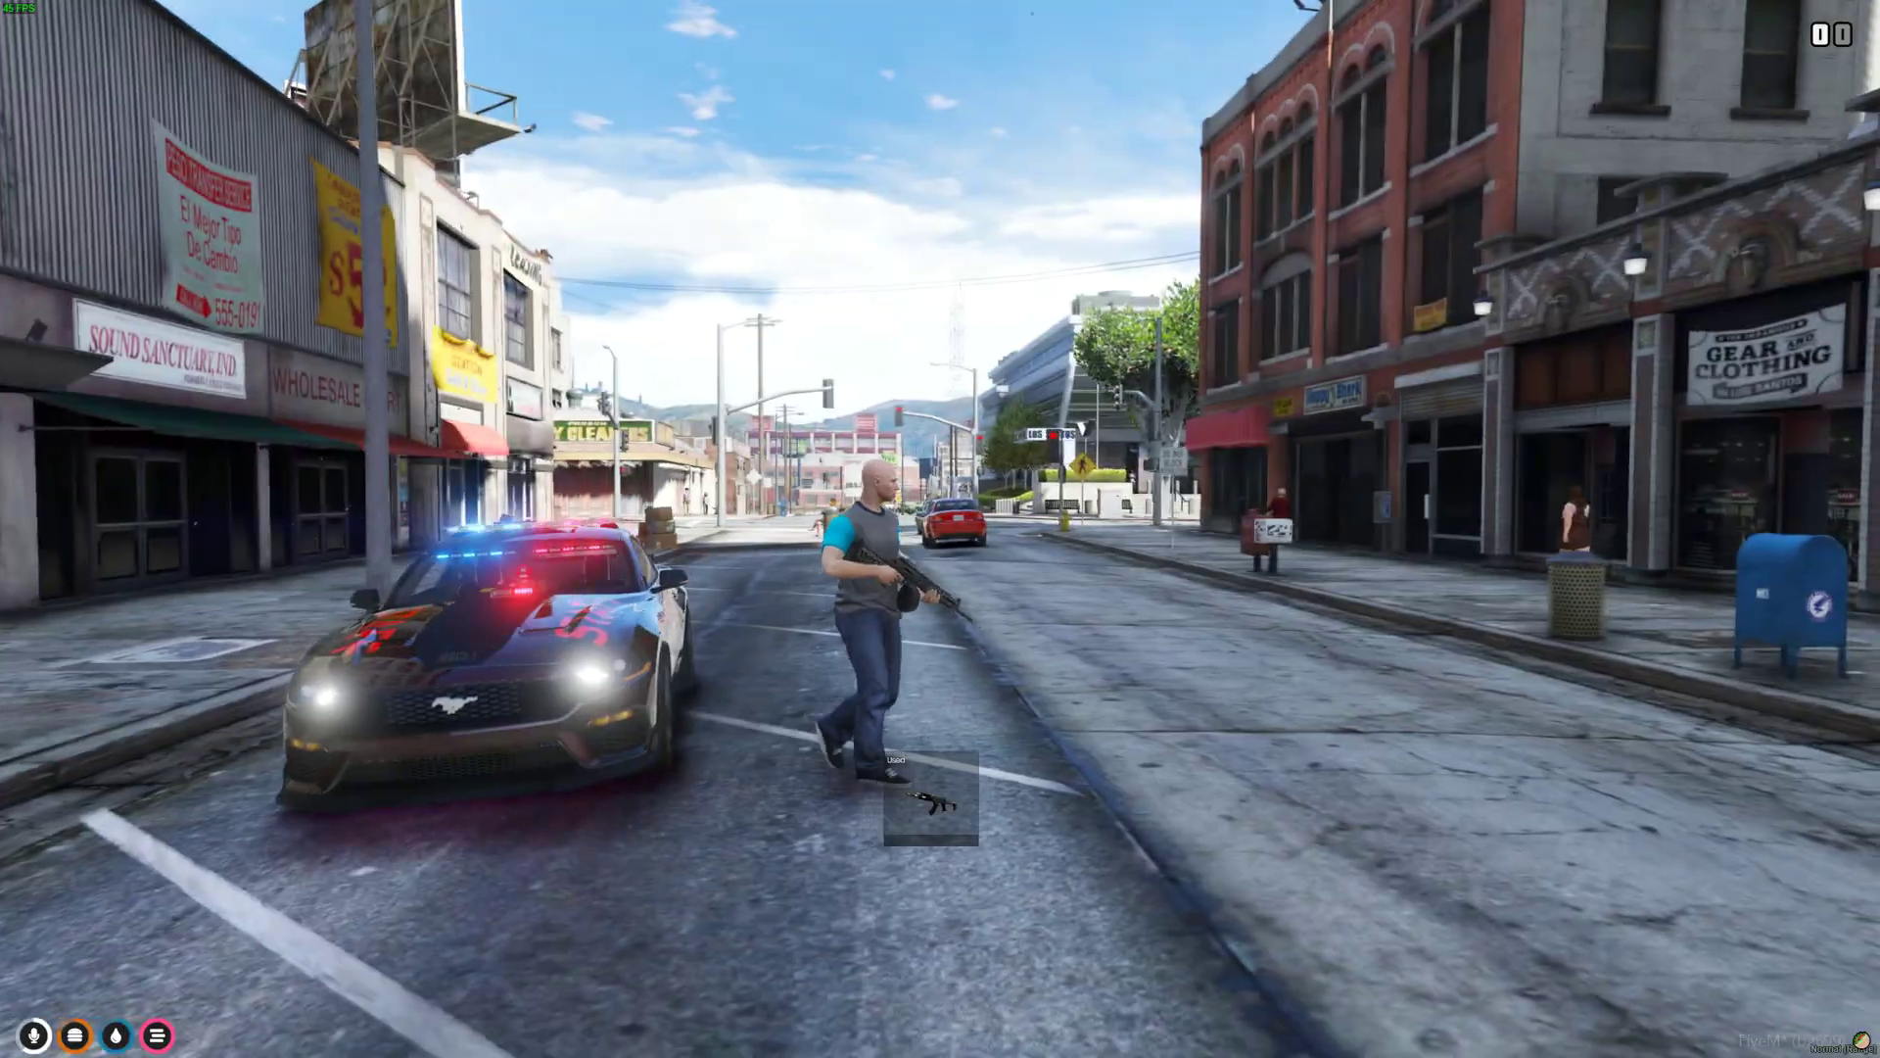
right_click(940, 529)
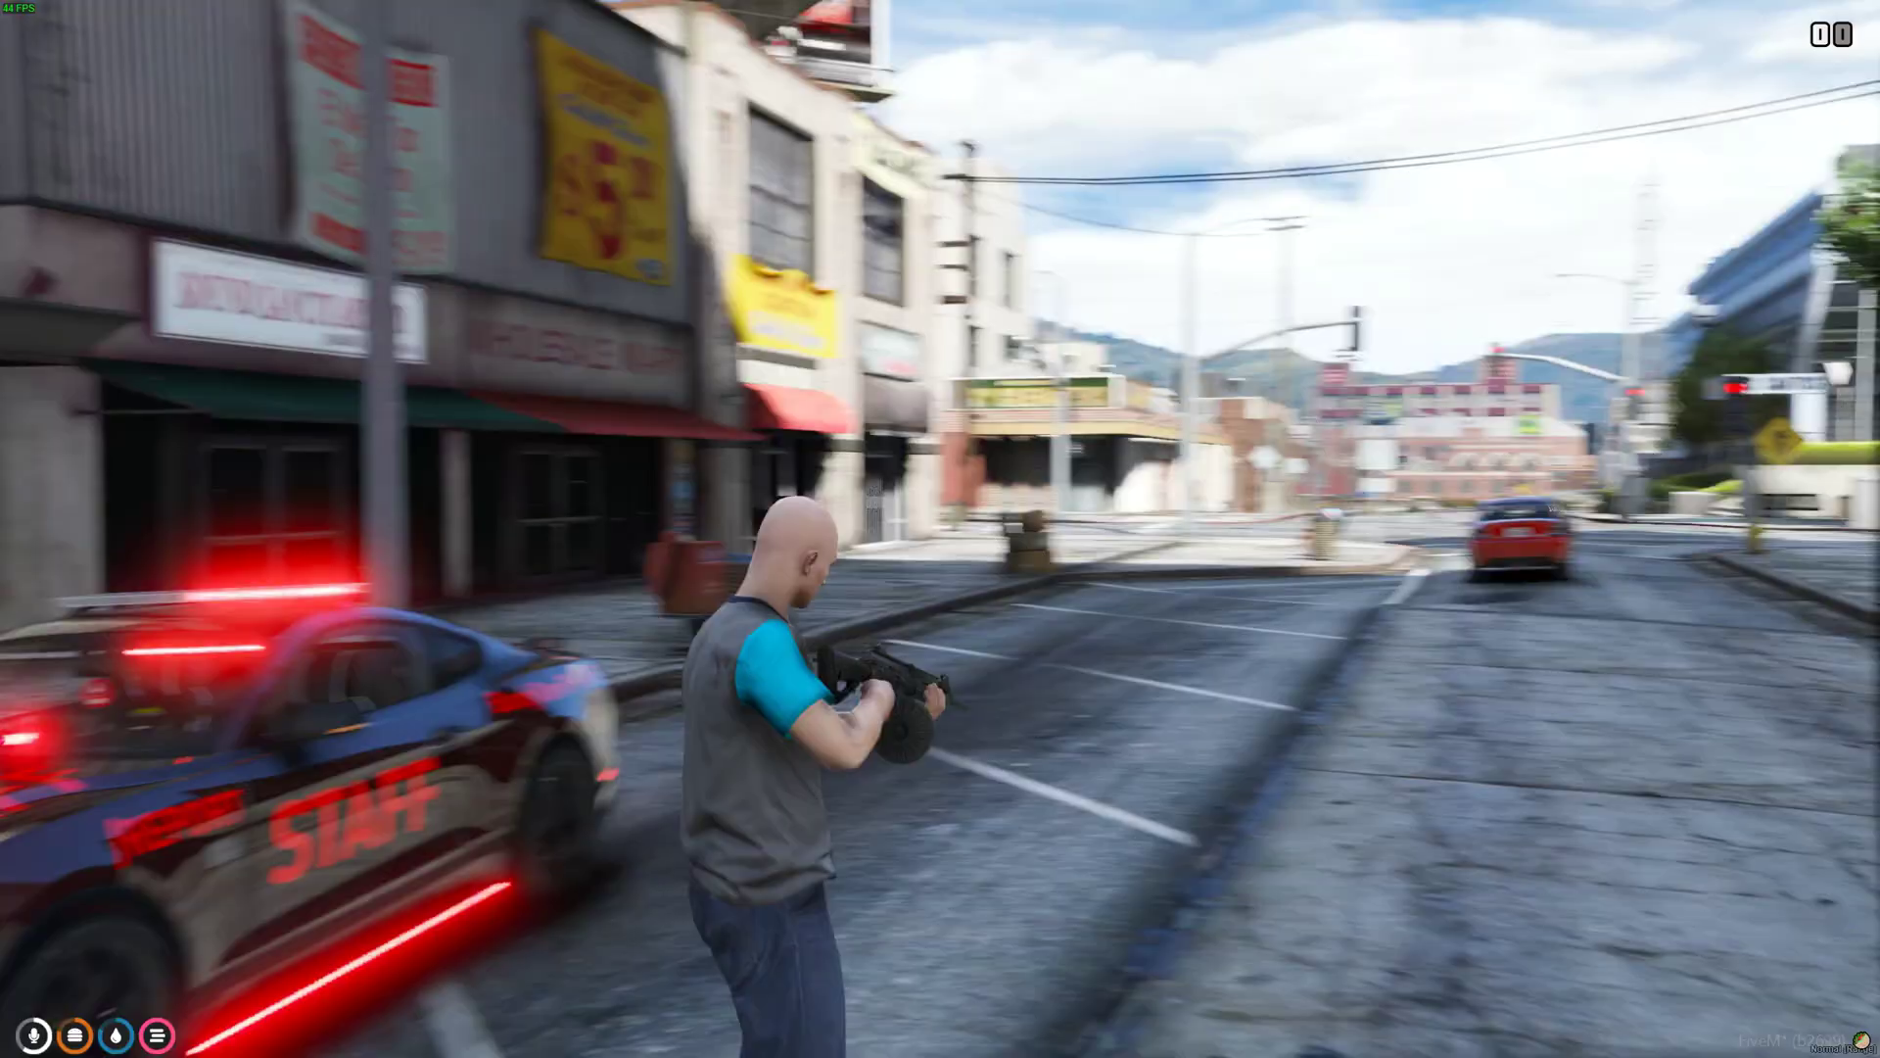
key("w")
key("a")
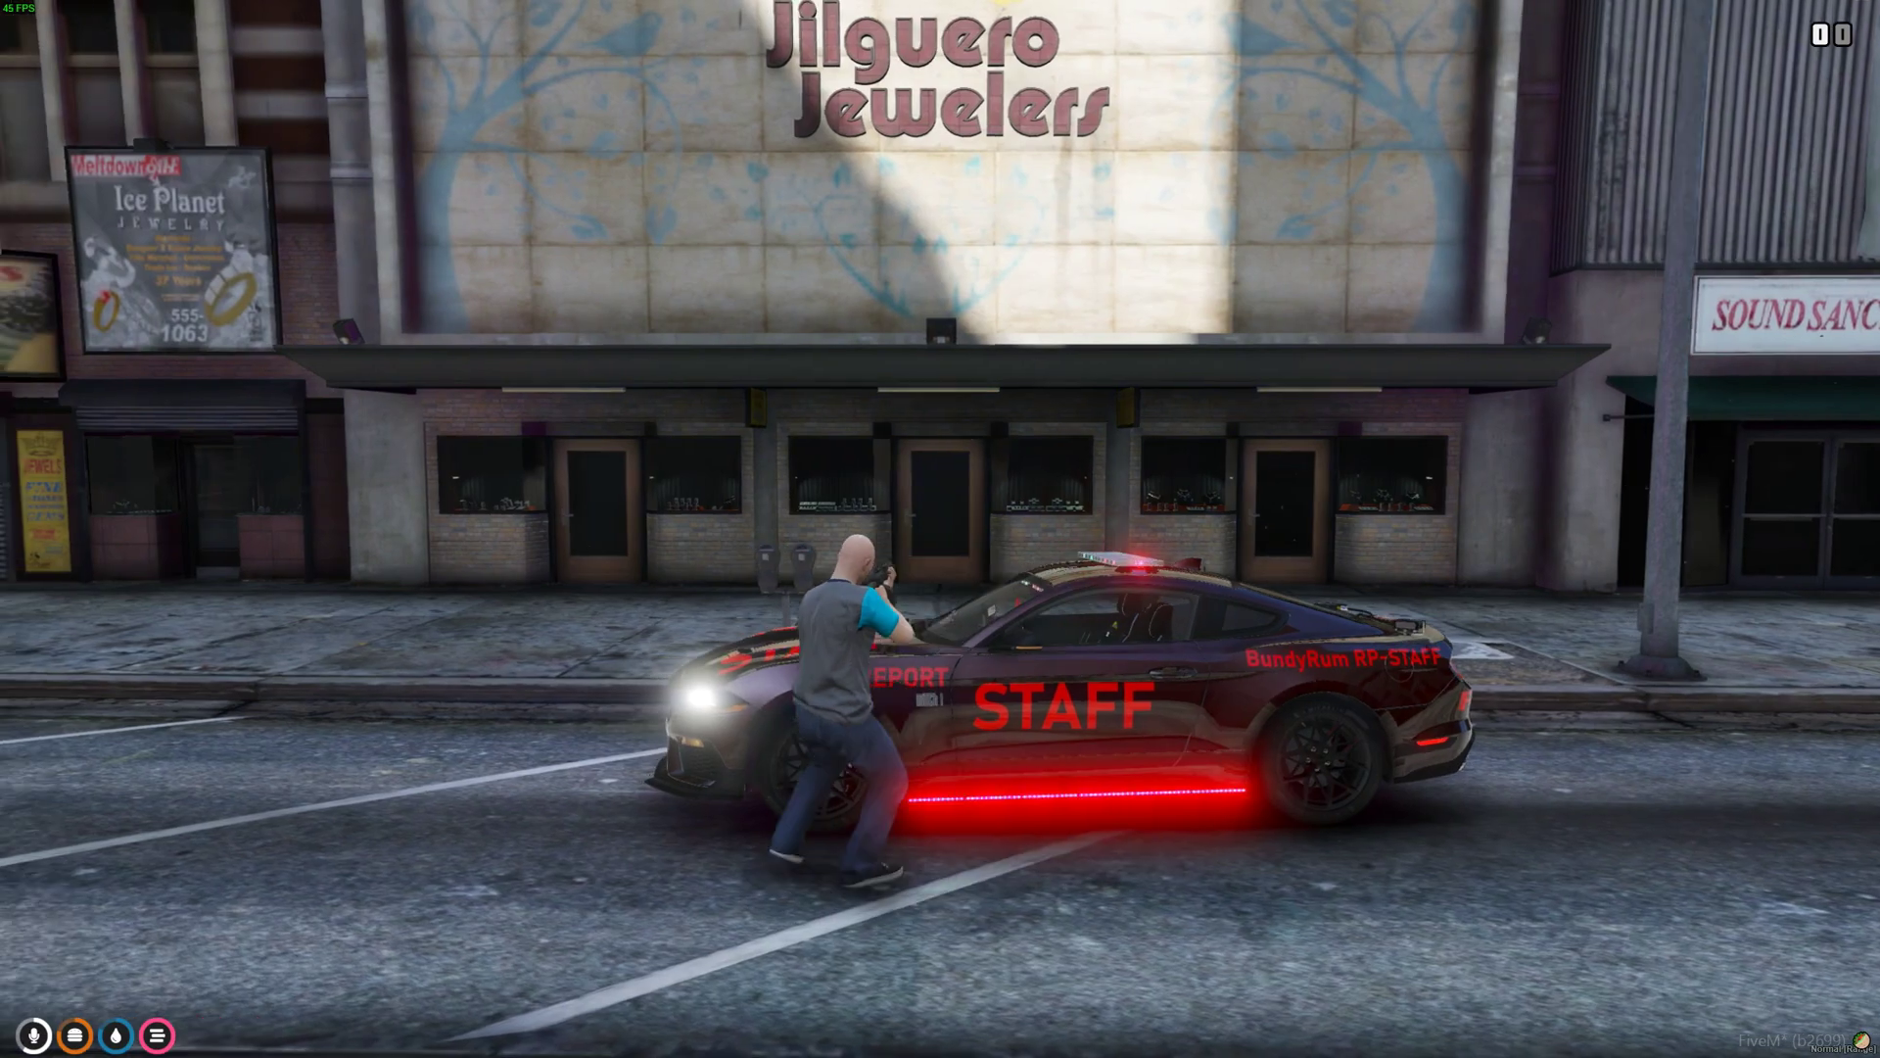